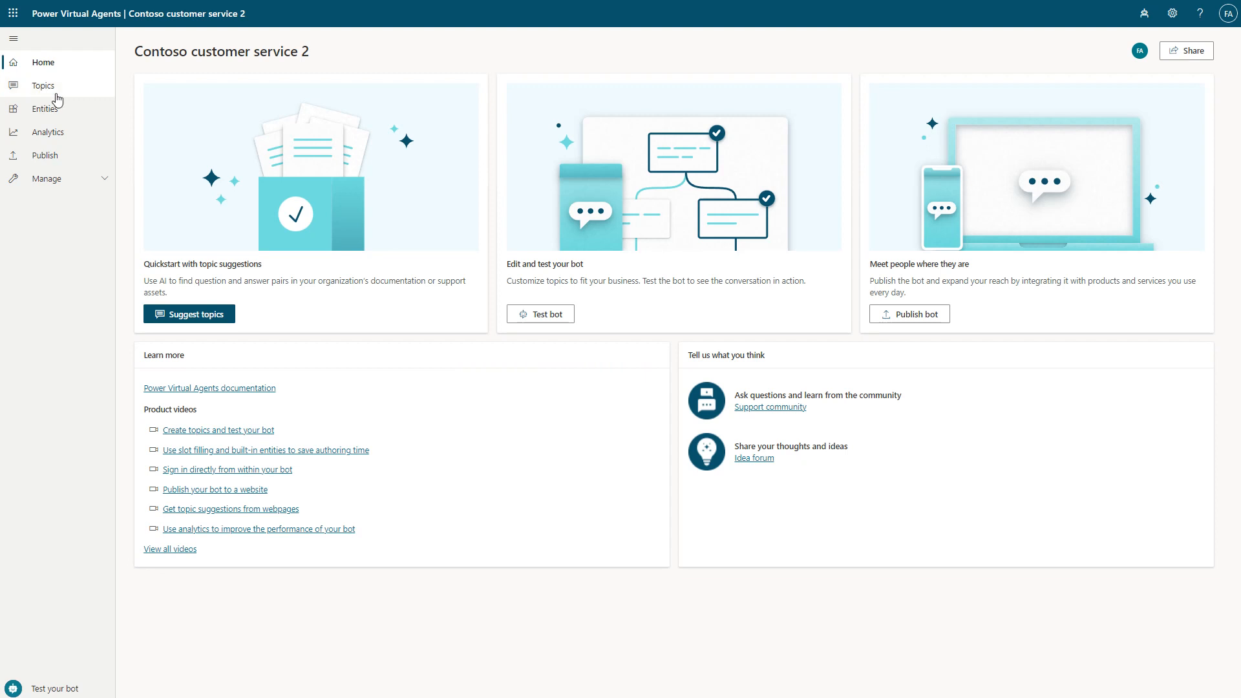
Step: Create a new topic and name it "Return items"
{"action": "left_click", "coordinate": [58, 90]}
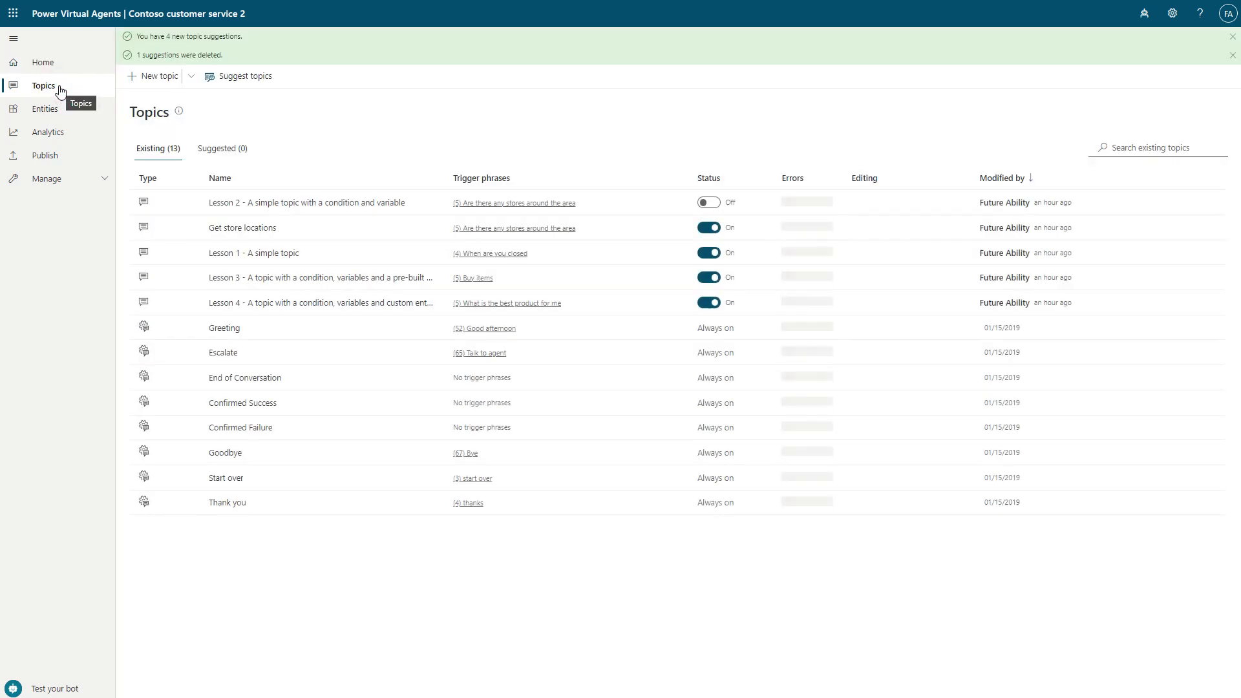
{"action": "left_click", "coordinate": [148, 77]}
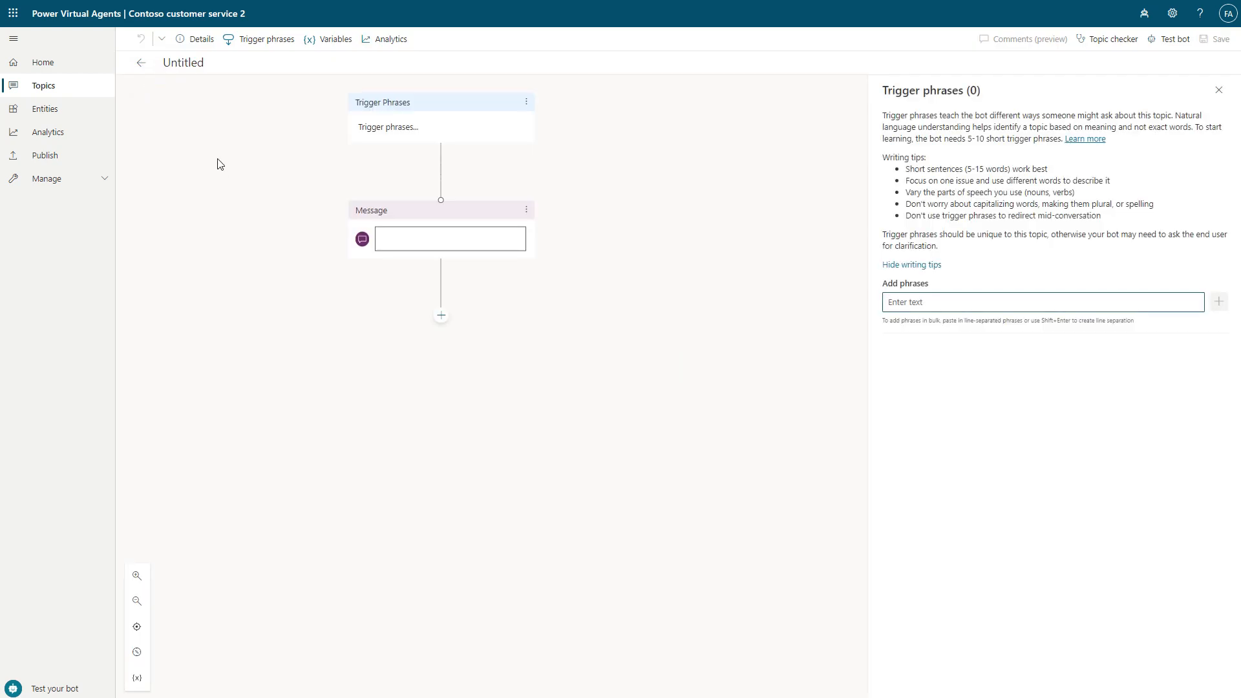
{"action": "left_click", "coordinate": [197, 41]}
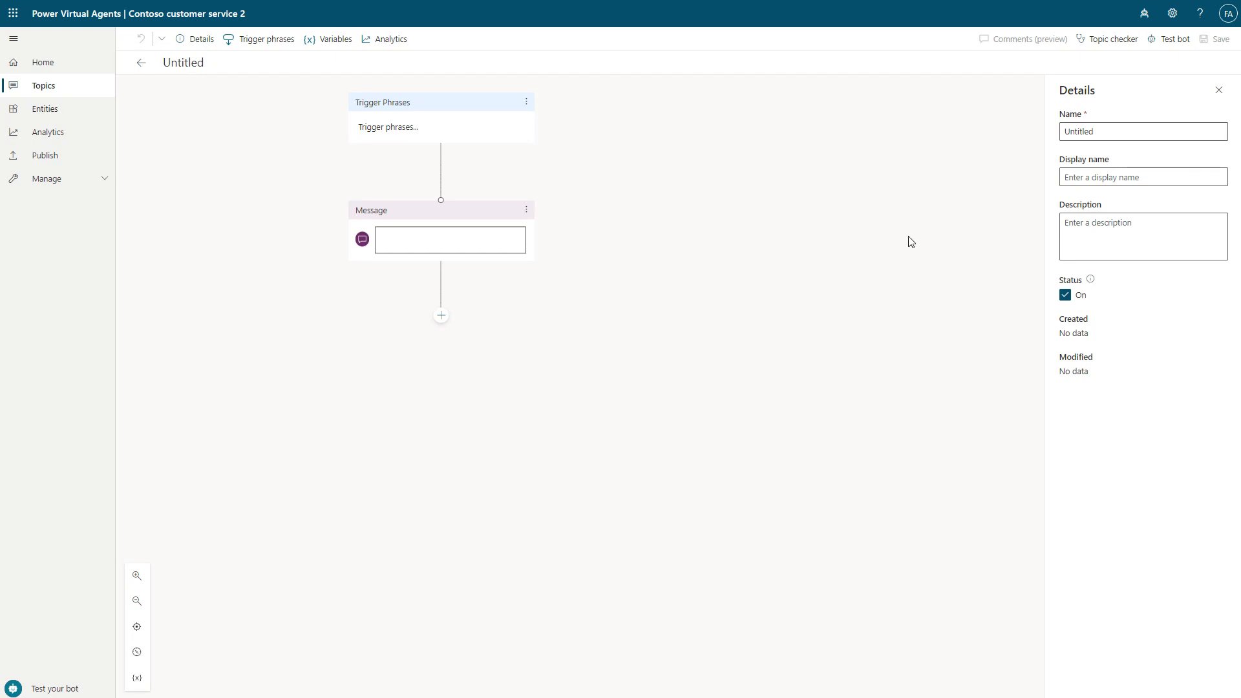
{"action": "double_click", "coordinate": [1145, 134]}
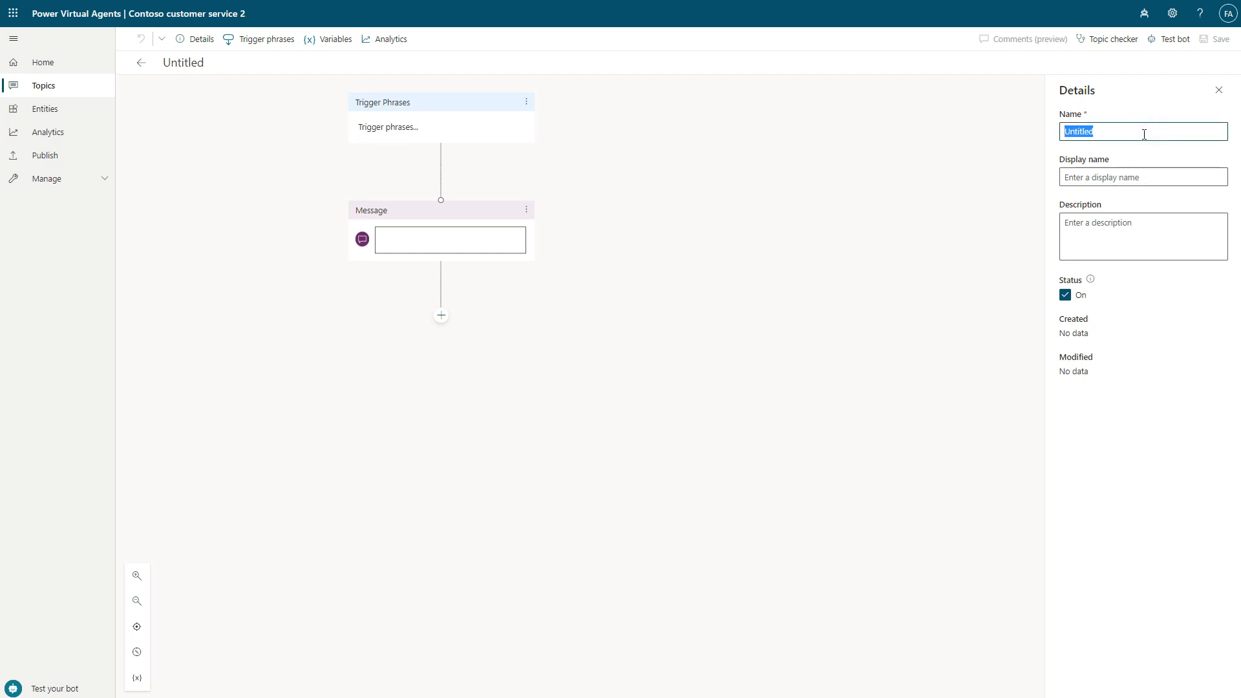
{"action": "type", "text": "Return items"}
Step: Add the trigger phrase "I want to return a product" and save the topic despite its error
{"action": "left_click", "coordinate": [252, 42]}
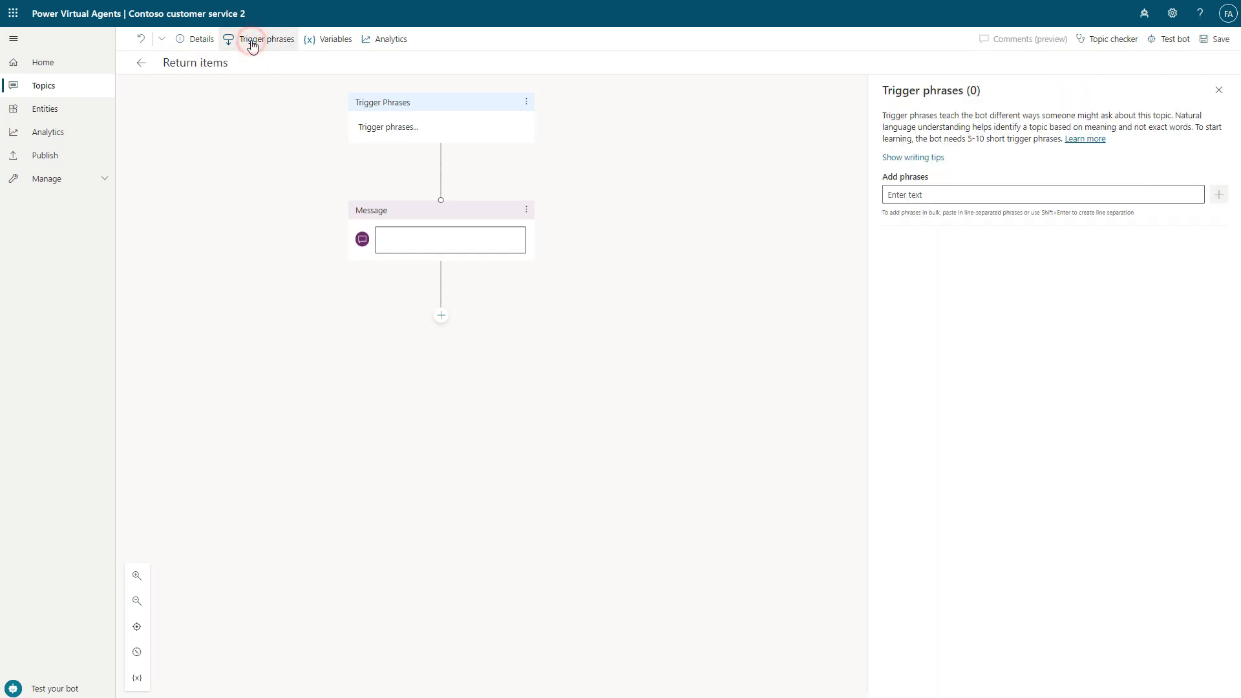
{"action": "left_click", "coordinate": [984, 198]}
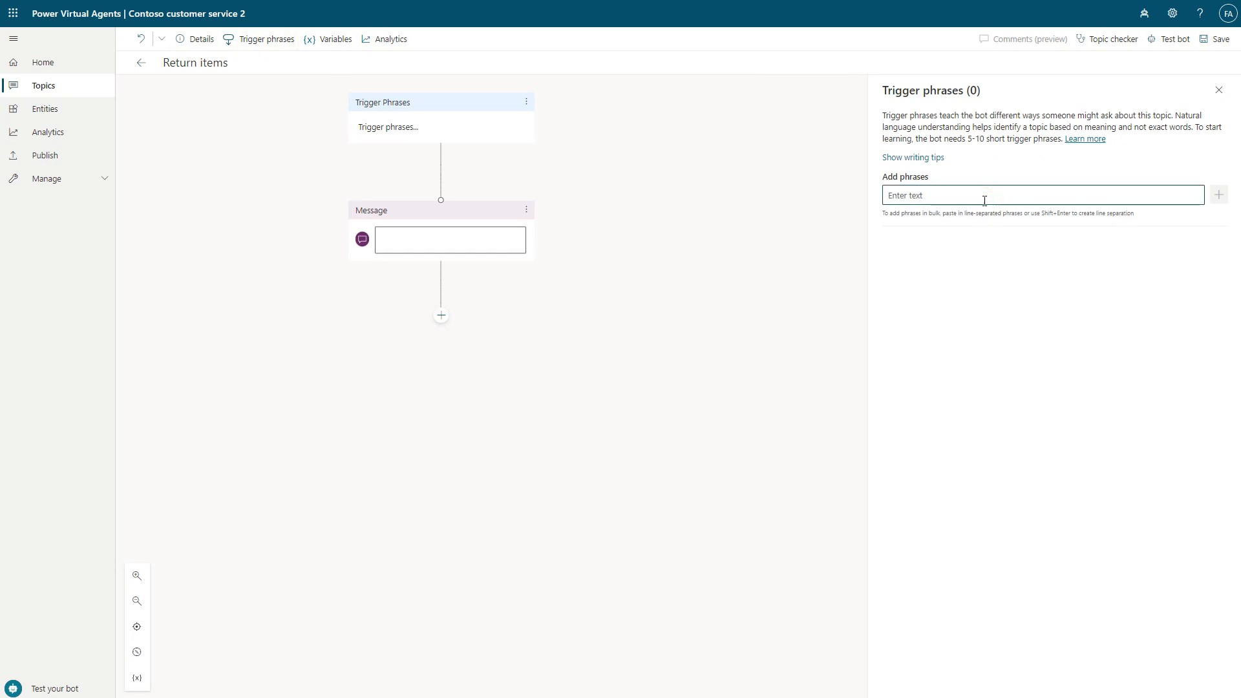
{"action": "type", "text": "I want to return a product"}
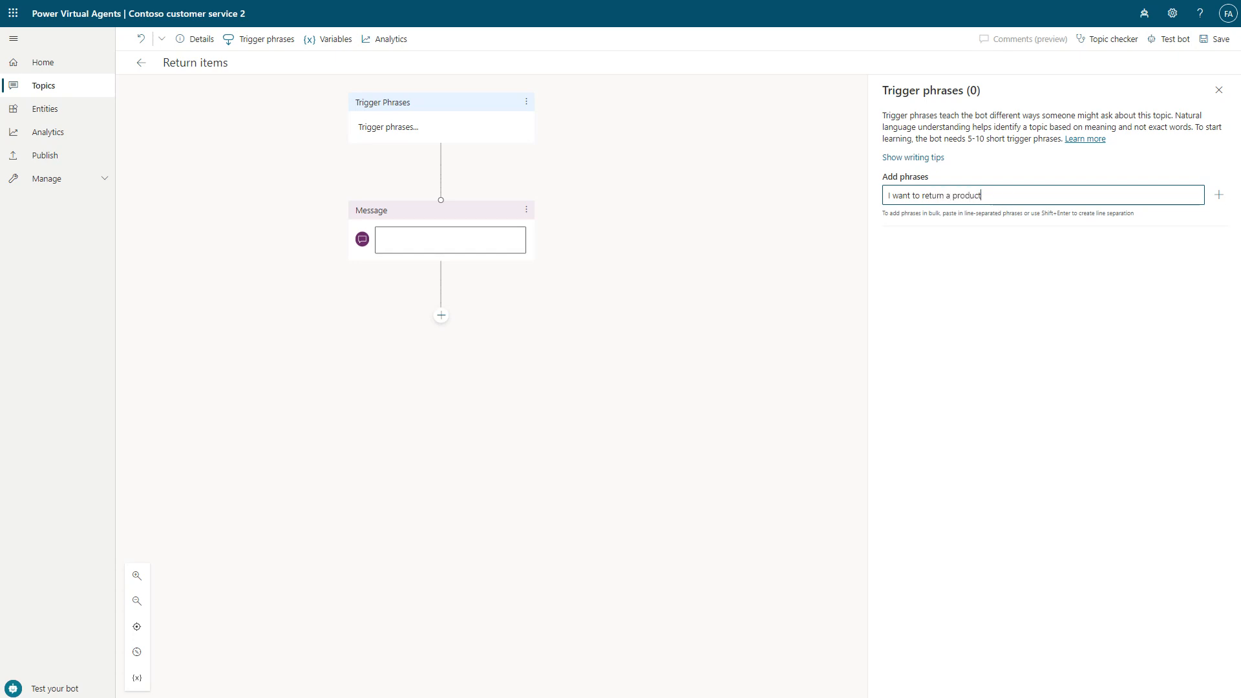
{"action": "left_click", "coordinate": [1220, 197]}
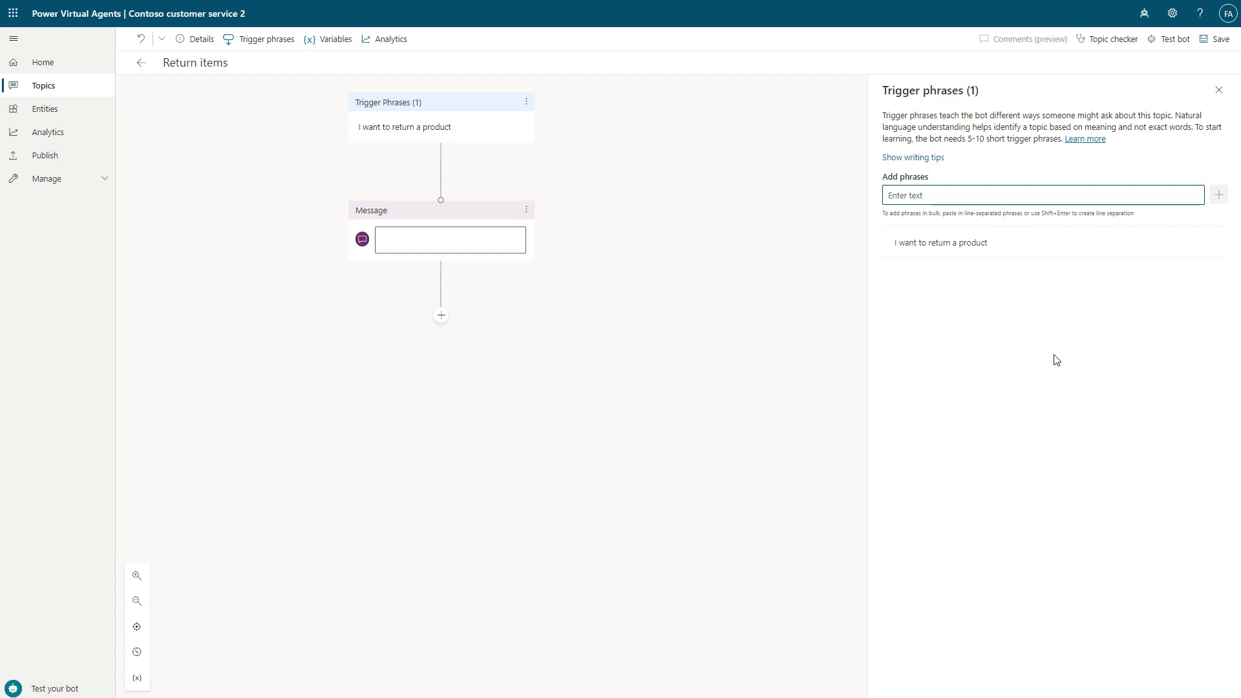
{"action": "left_click", "coordinate": [1215, 40]}
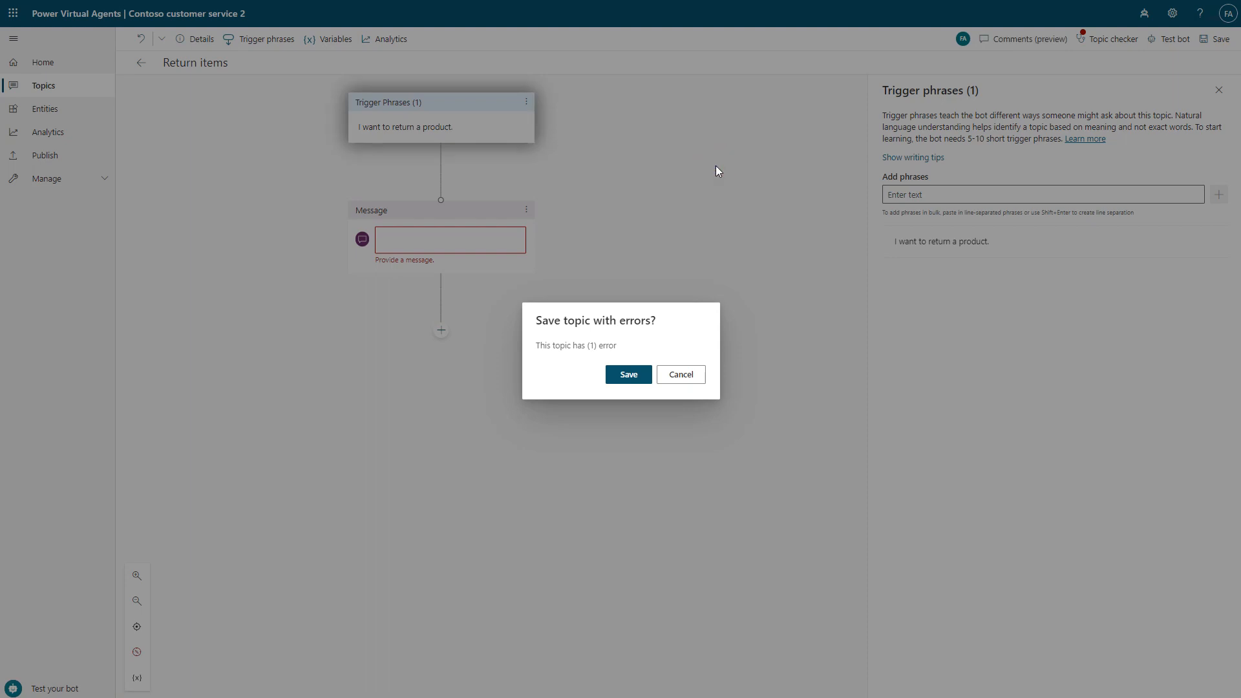
{"action": "left_click", "coordinate": [635, 380]}
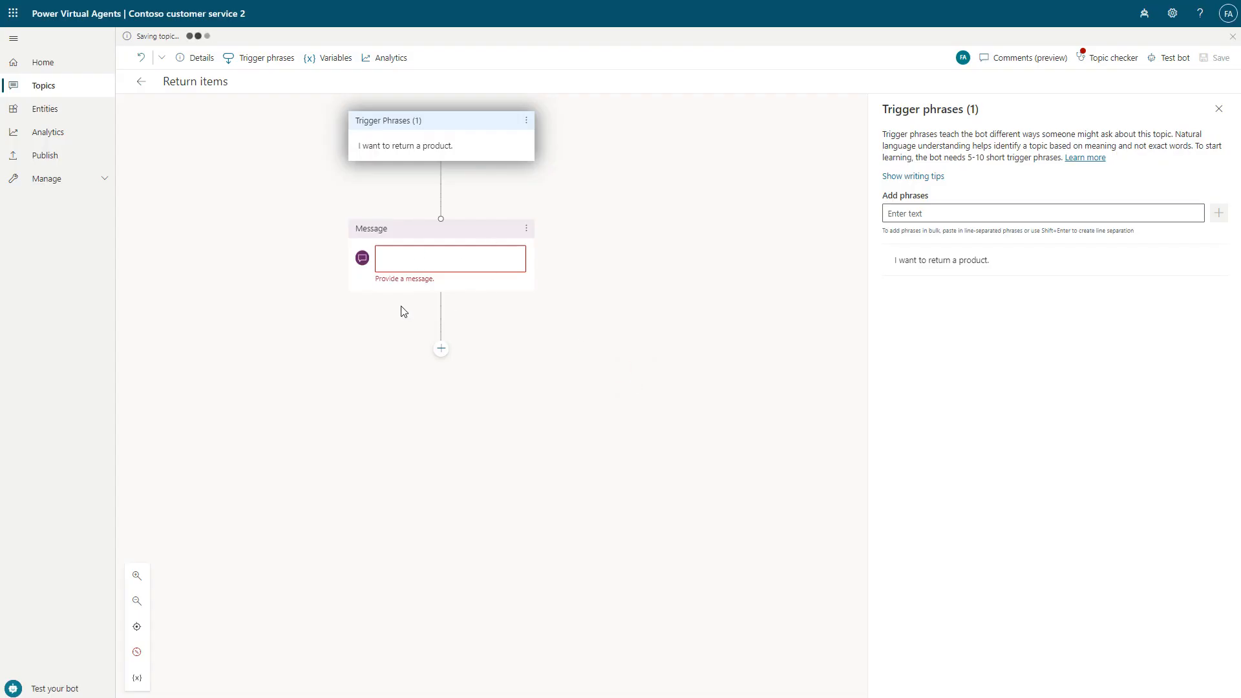
Step: Set the bot message to "Sorry to hear you're not happy with your purchase. I can help you with that."
{"action": "left_click", "coordinate": [444, 252]}
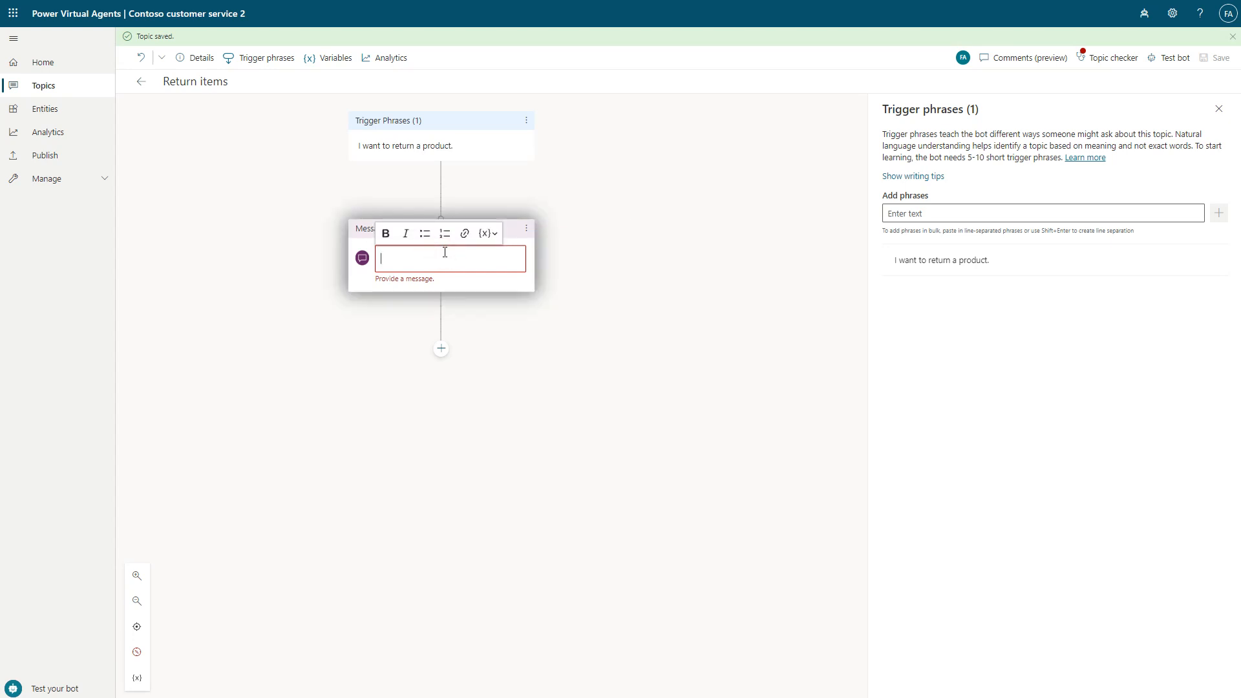
{"action": "type", "text": "Sorry to hear you’re not happy with your purchase. I can help you with that."}
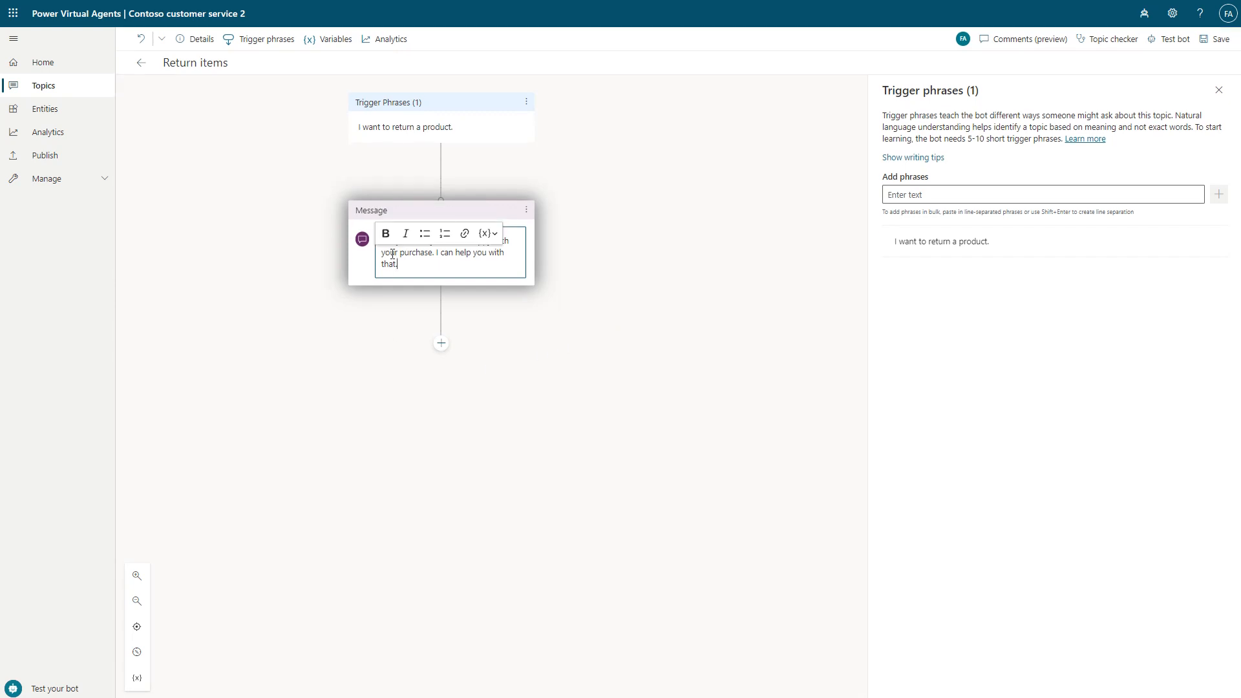
Step: Add the question "What's your name?" below the message and have it identify the user's entire response
{"action": "left_click", "coordinate": [442, 347]}
{"action": "left_click", "coordinate": [435, 360]}
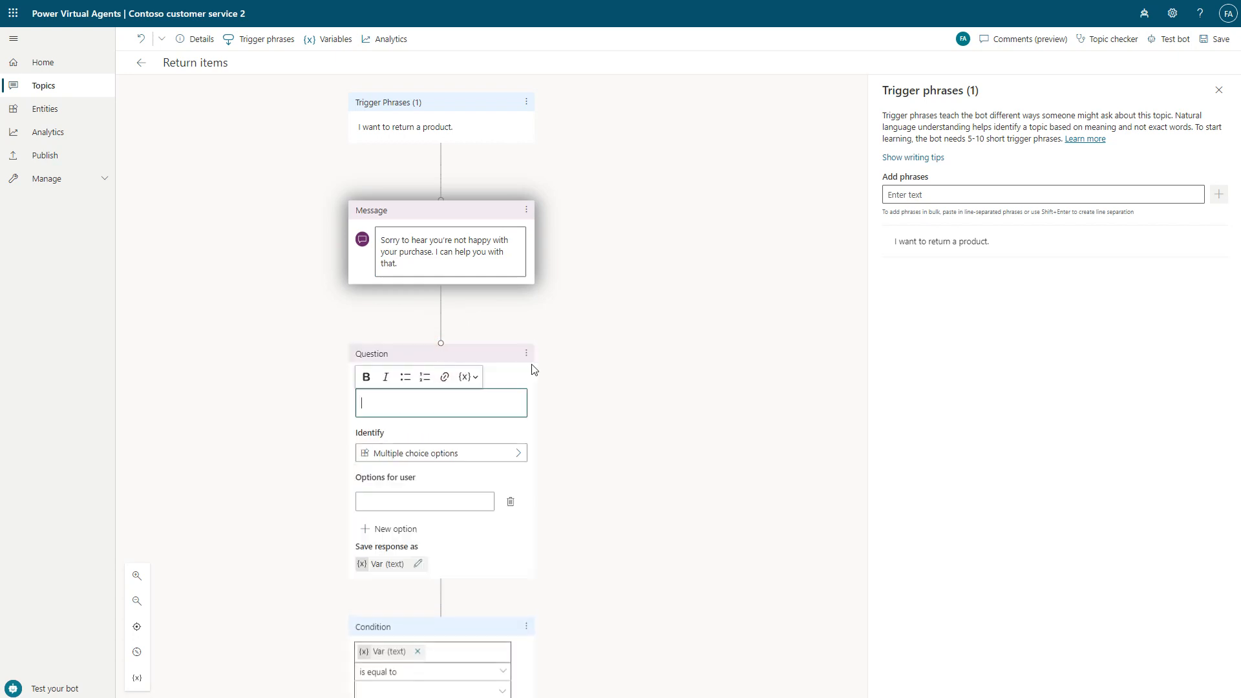
{"action": "left_click", "coordinate": [453, 152]}
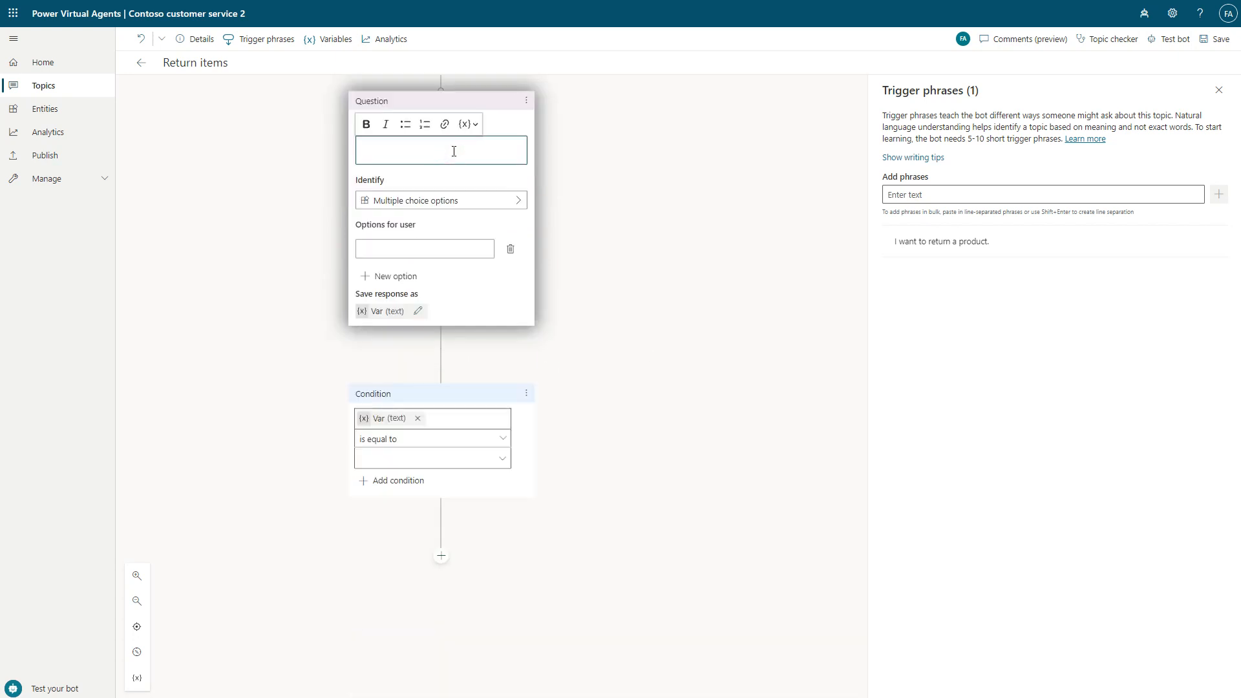
{"action": "type", "text": "What's your name?"}
{"action": "left_click", "coordinate": [433, 206]}
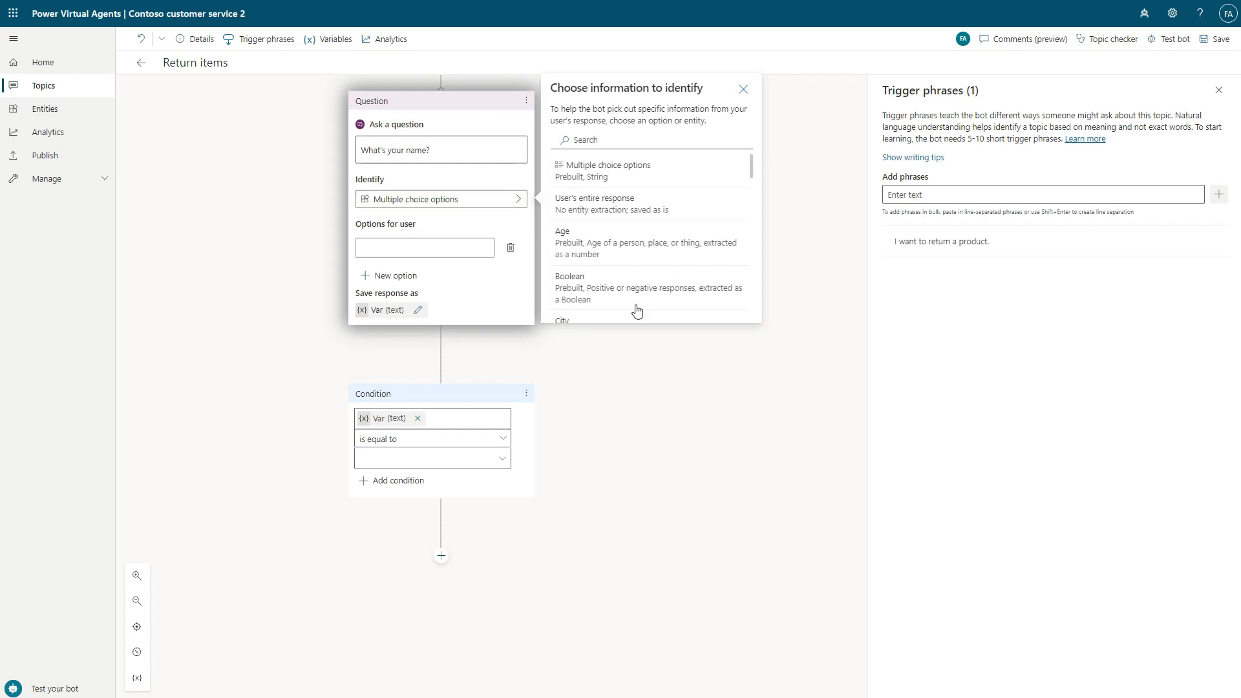
{"action": "left_click", "coordinate": [618, 205]}
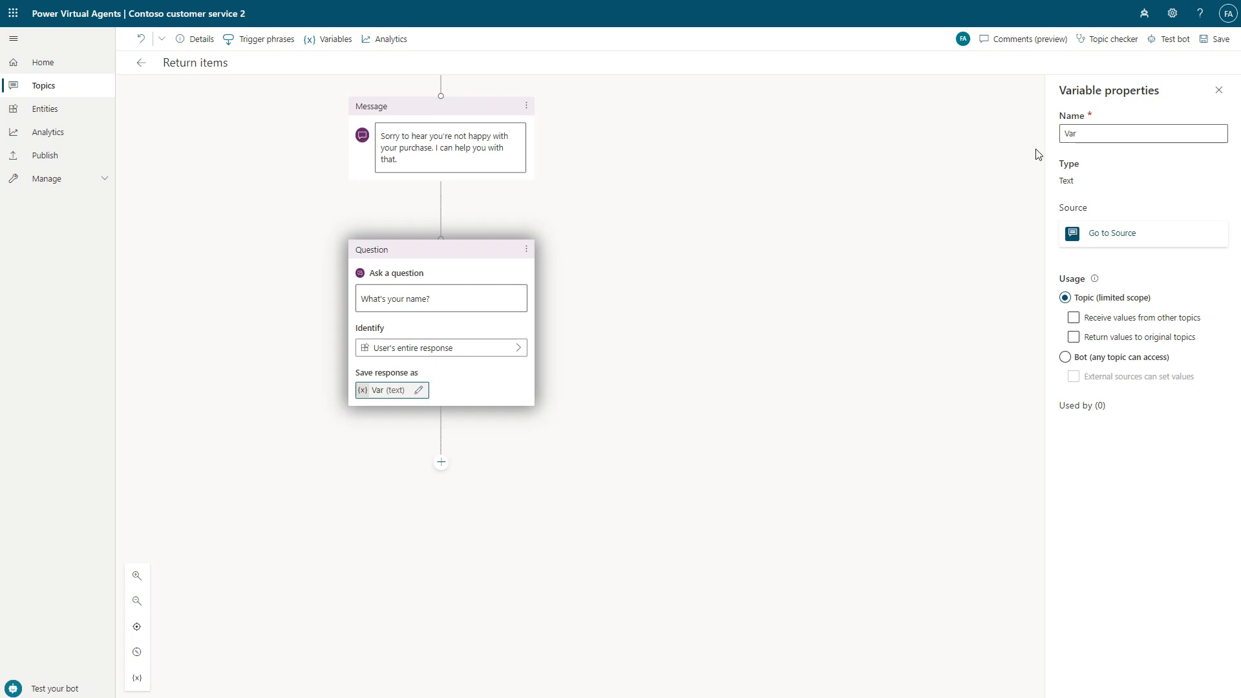
Step: Rename the name question's response variable UserName and set its usage to Bot (any topic can access)
{"action": "double_click", "coordinate": [1095, 135]}
{"action": "type", "text": "U"}
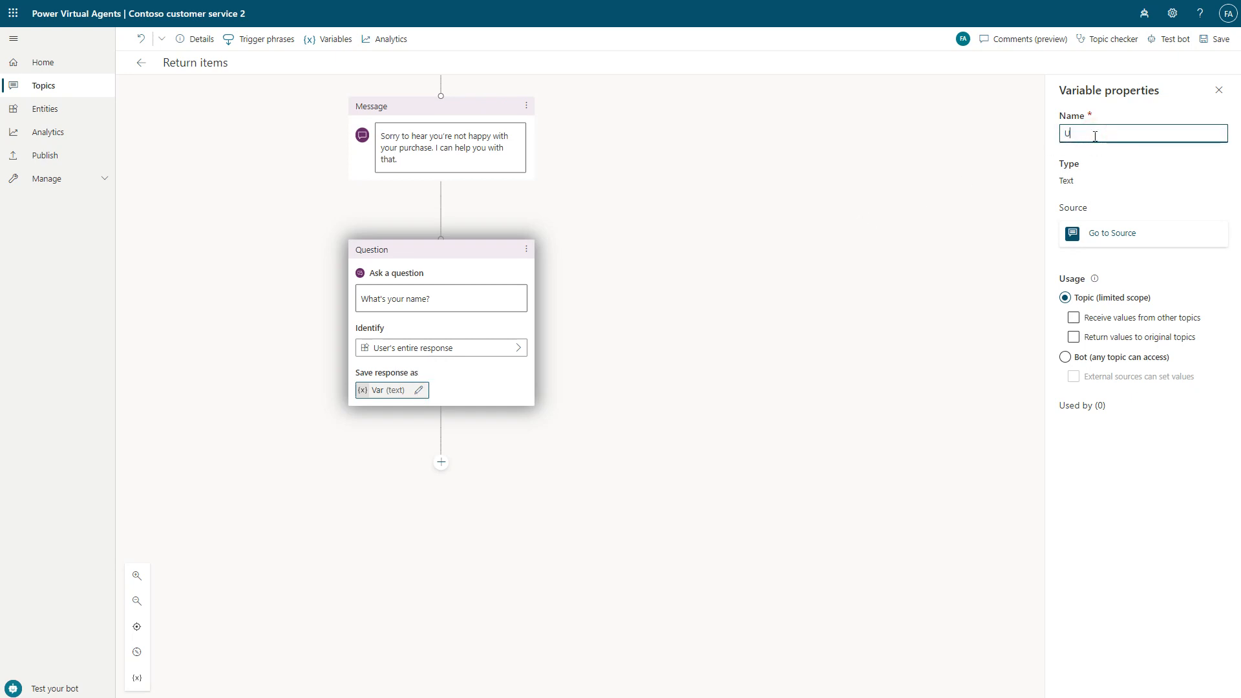
{"action": "type", "text": "serName"}
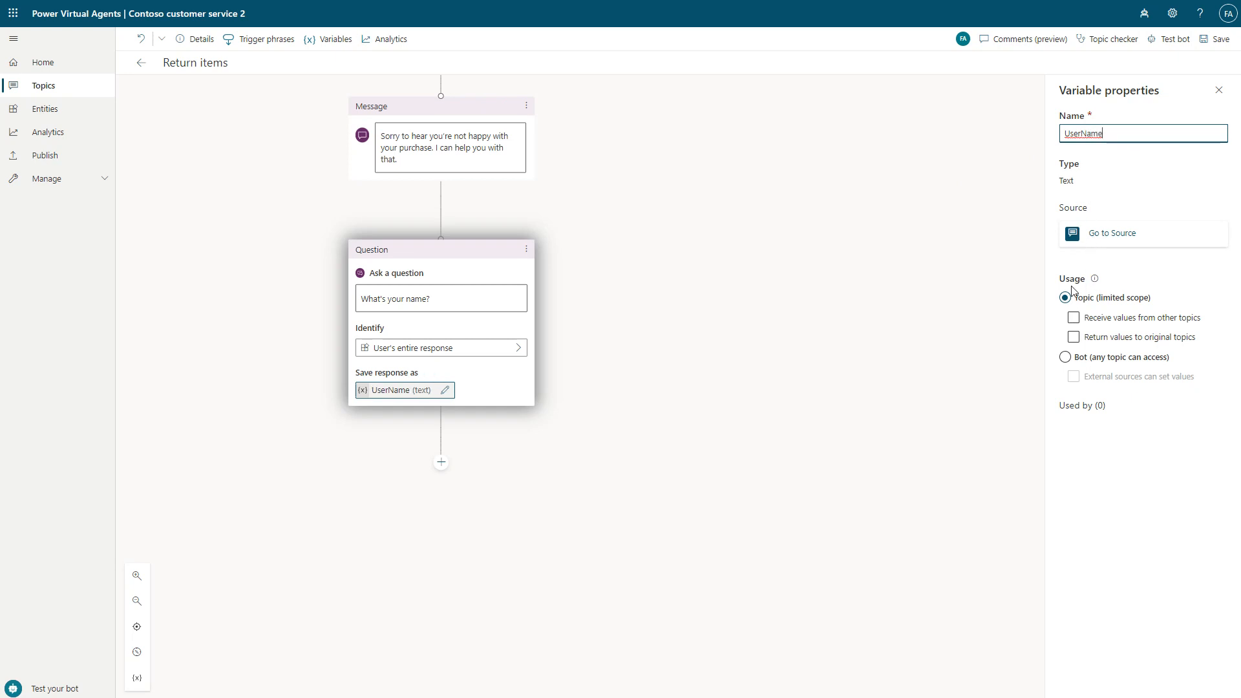
{"action": "left_click", "coordinate": [1066, 359]}
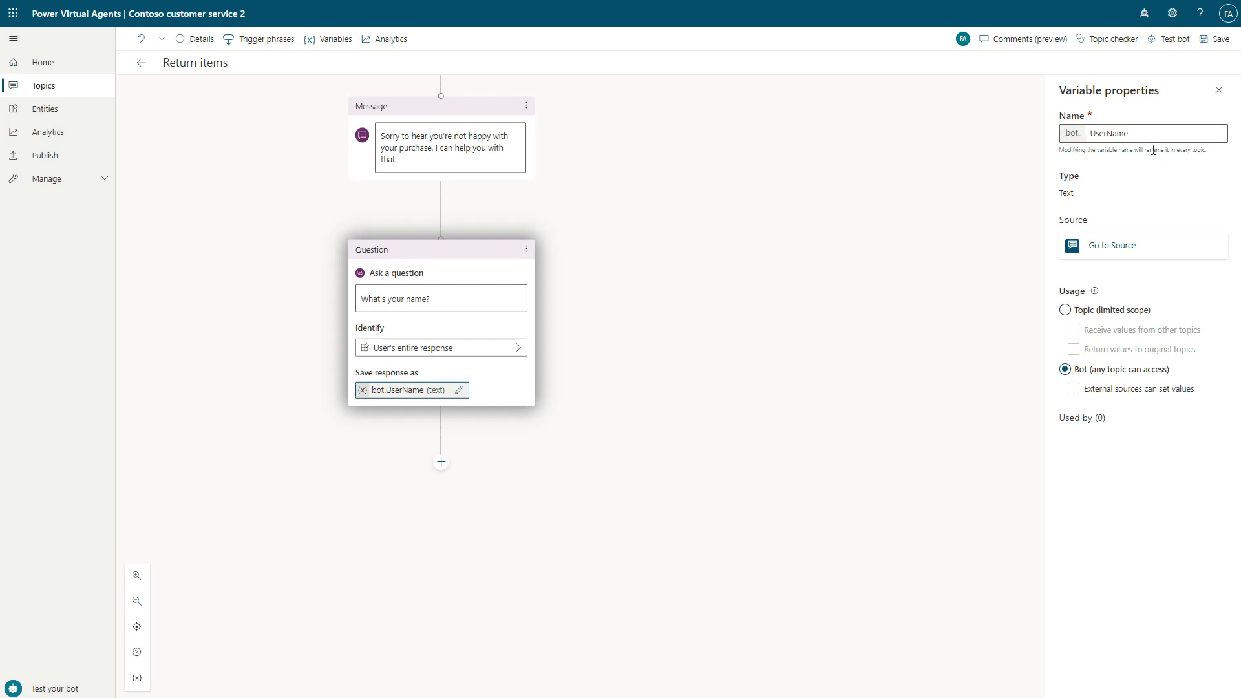
{"action": "left_click", "coordinate": [1220, 93]}
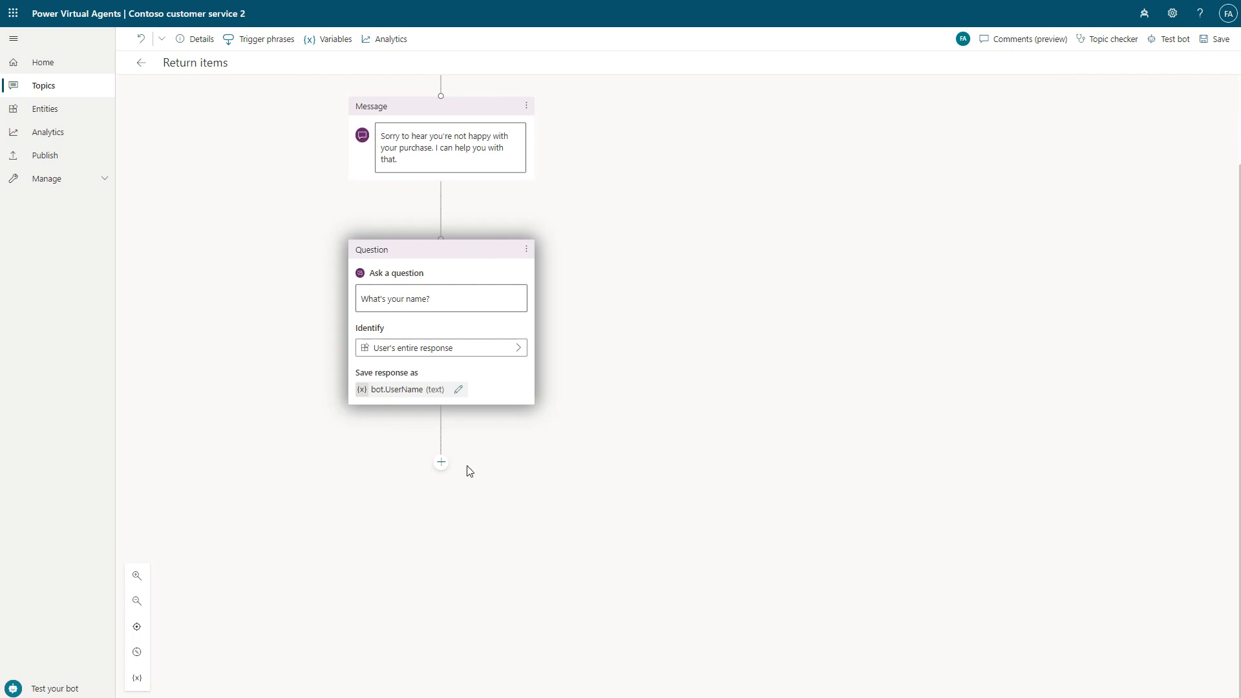
Step: Add the question "What was the purchase price of the item you want to return?" below the name question, identifying a Number
{"action": "left_click", "coordinate": [441, 462]}
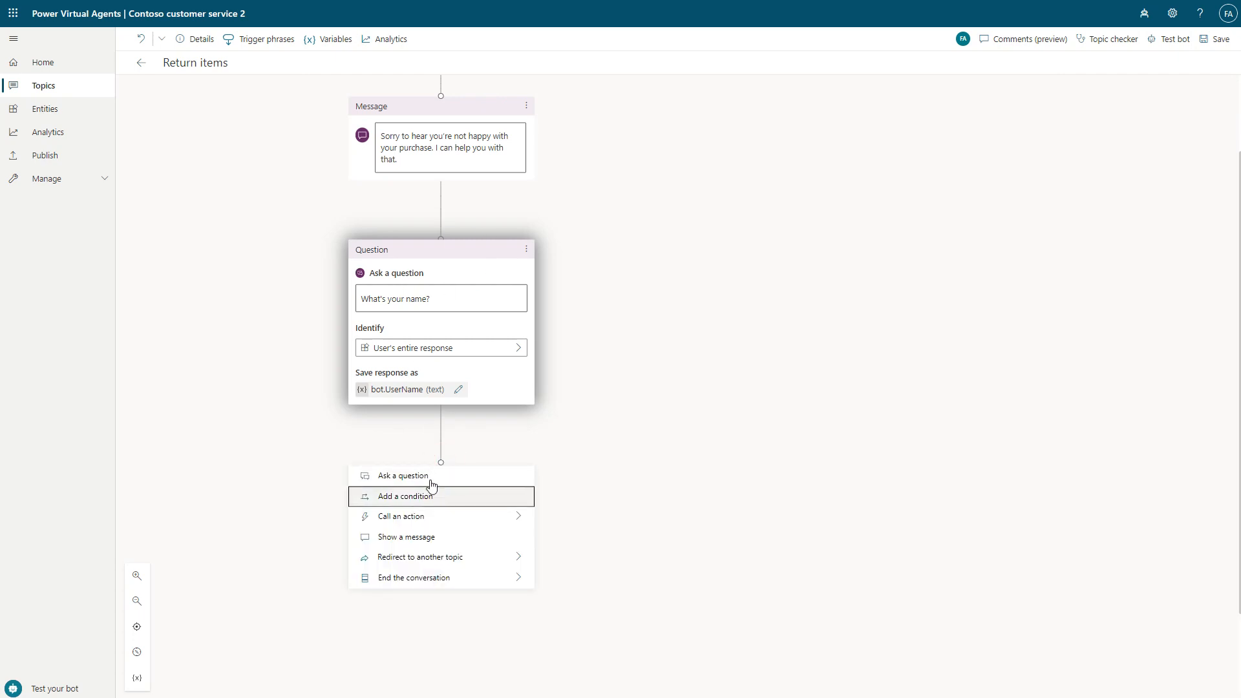
{"action": "left_click", "coordinate": [430, 478]}
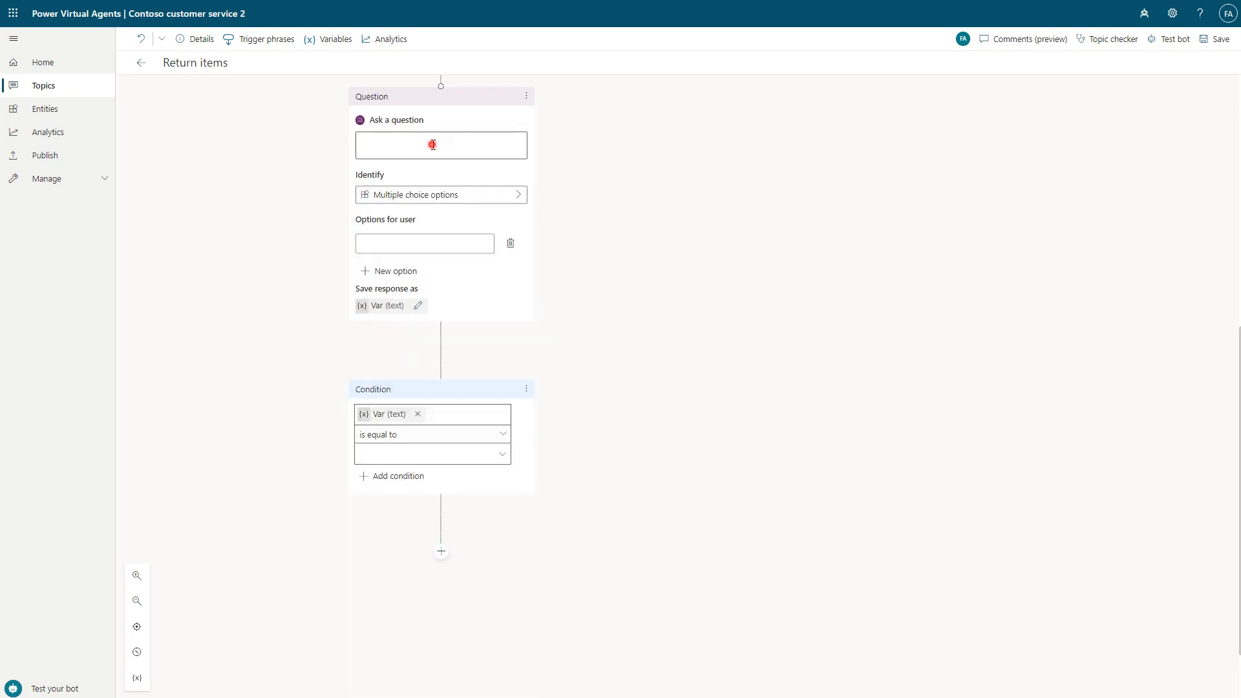
{"action": "left_click", "coordinate": [433, 145]}
{"action": "type", "text": "What was the purchase price of the item you want to return?"}
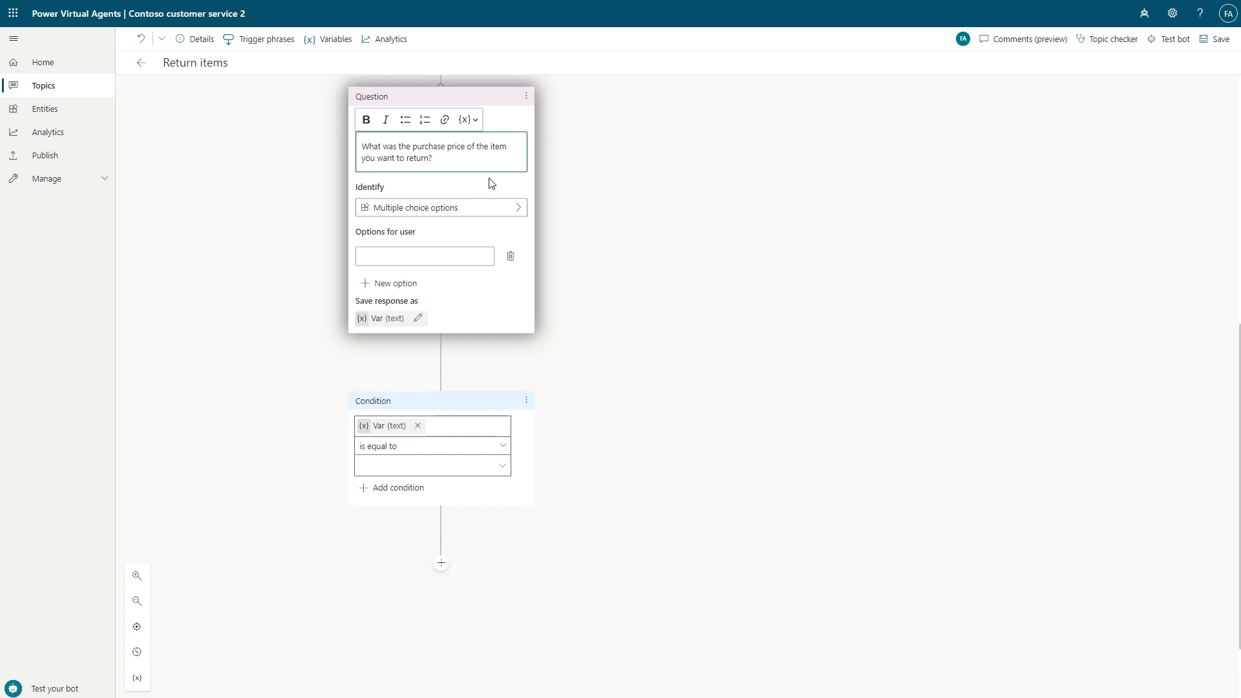
{"action": "left_click", "coordinate": [430, 208]}
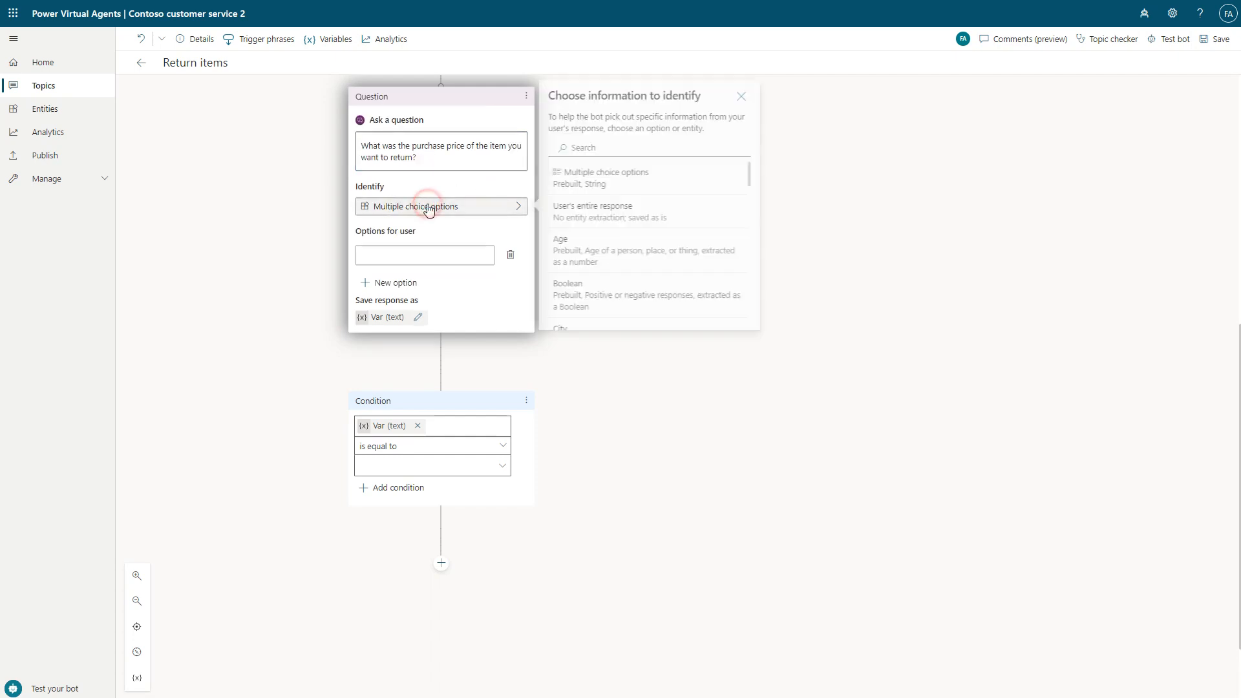
{"action": "left_click", "coordinate": [592, 146]}
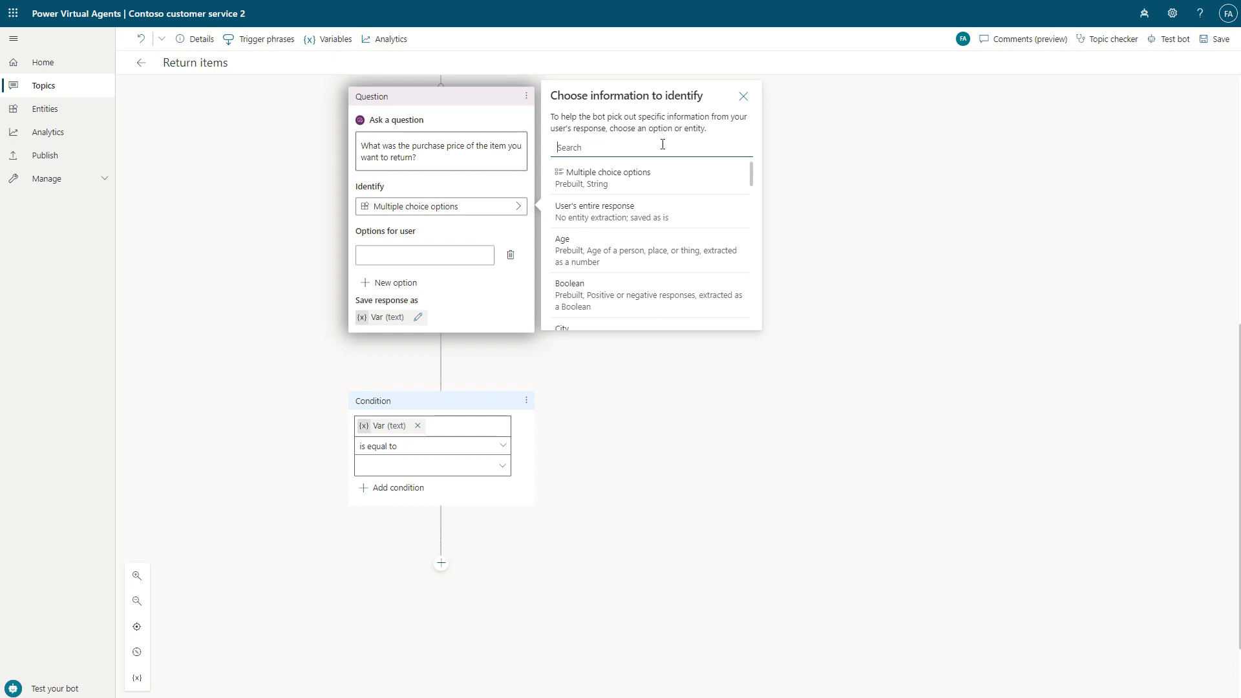
{"action": "type", "text": "number"}
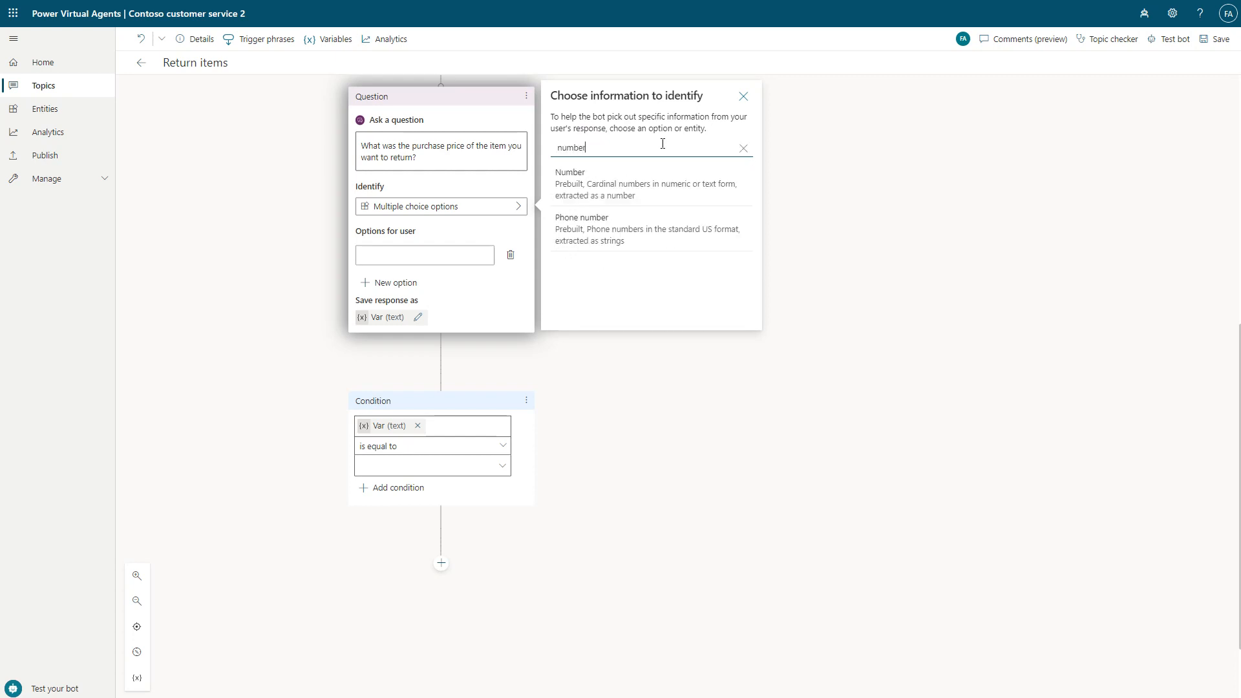
{"action": "left_click", "coordinate": [584, 184]}
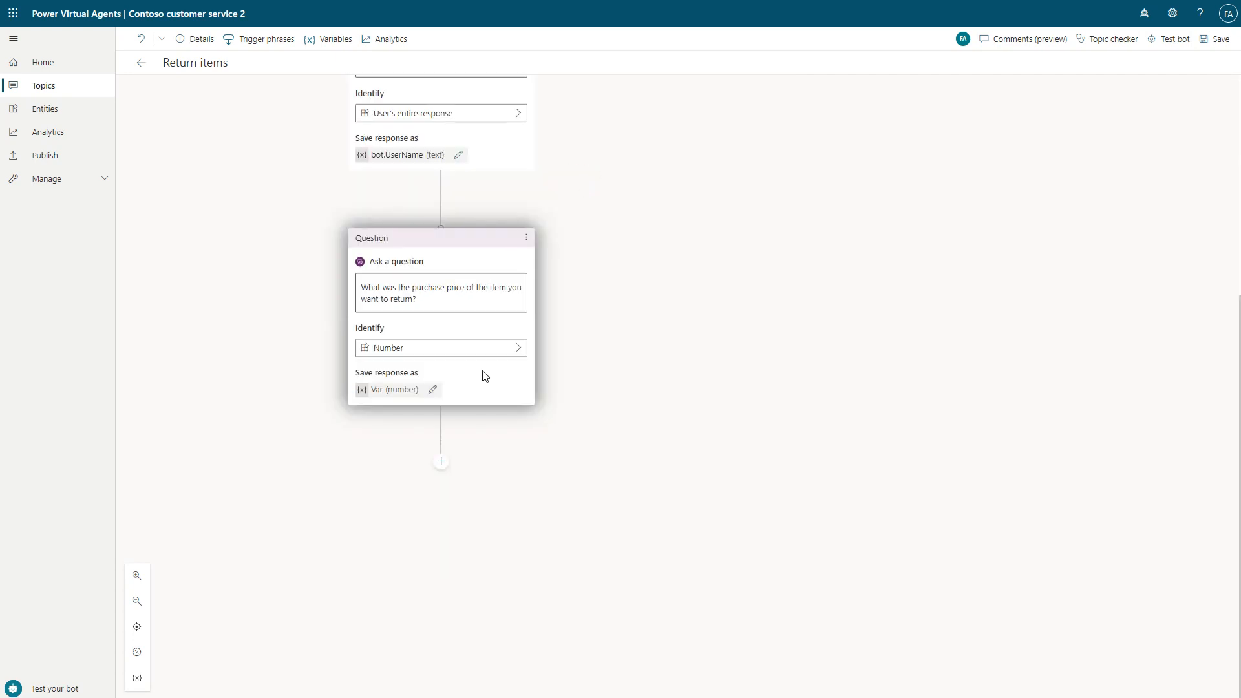
Step: Rename the price question's response variable PurchasePriceOfReturn and save the topic
{"action": "left_click", "coordinate": [434, 392]}
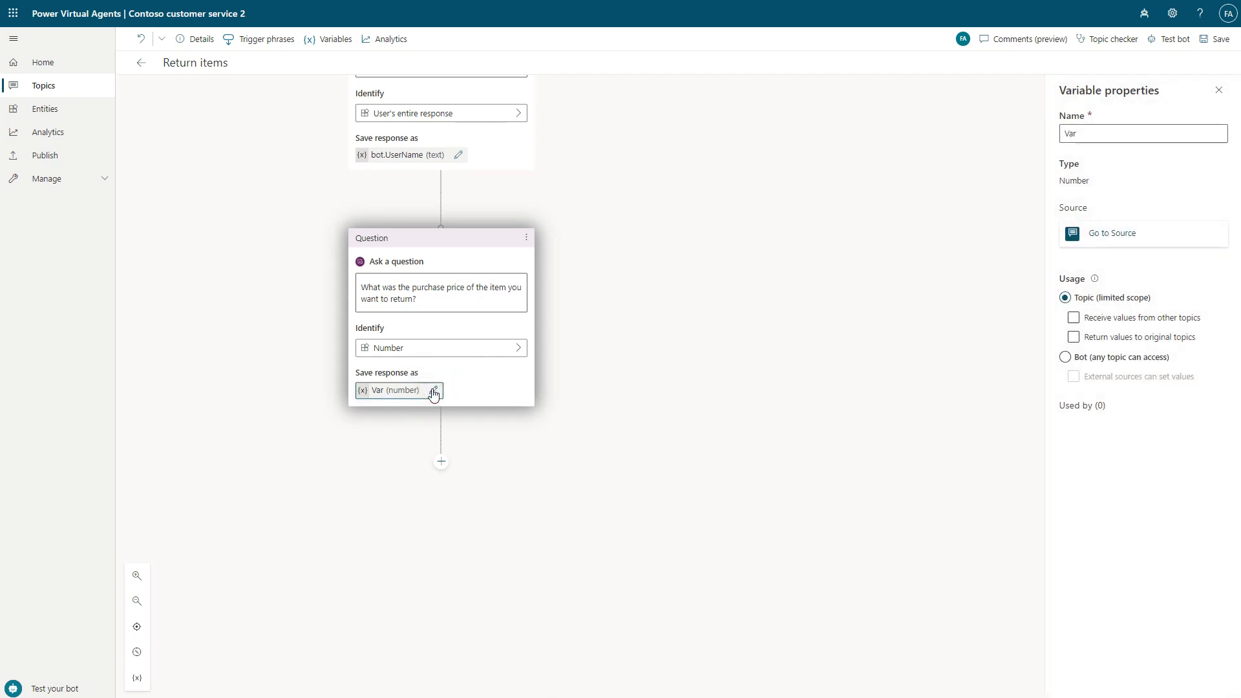
{"action": "double_click", "coordinate": [1123, 134]}
{"action": "type", "text": "PurchasePriceOfR"}
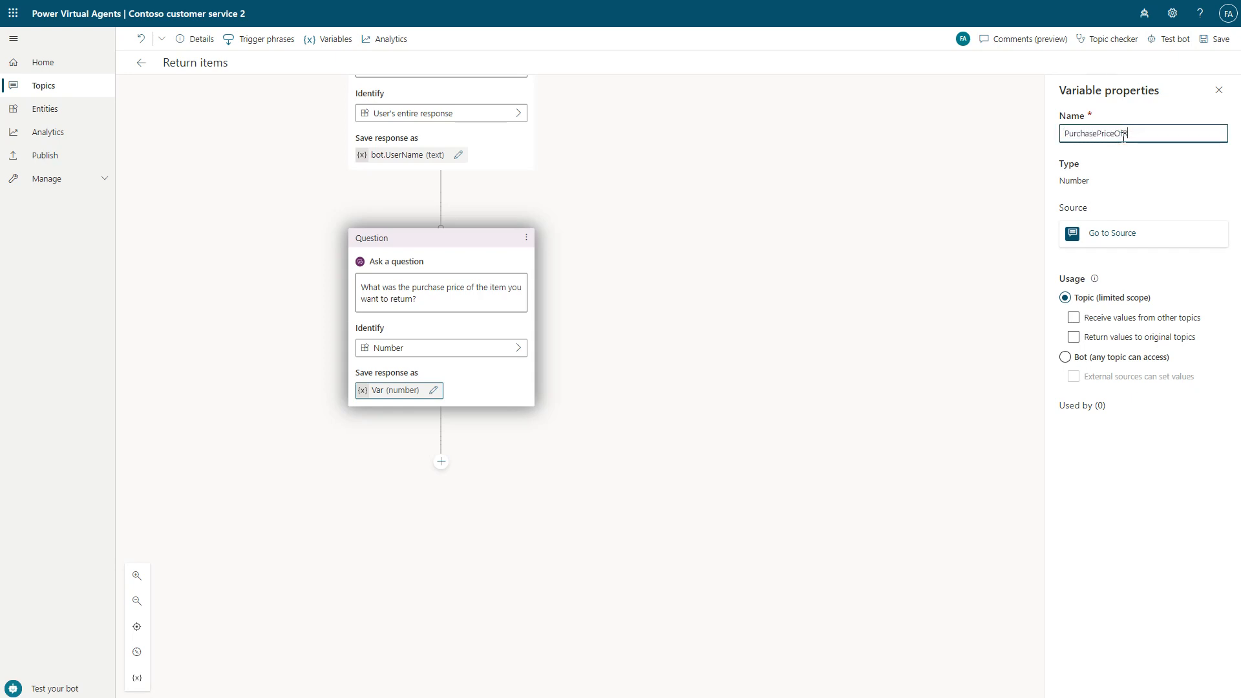
{"action": "type", "text": "eturn"}
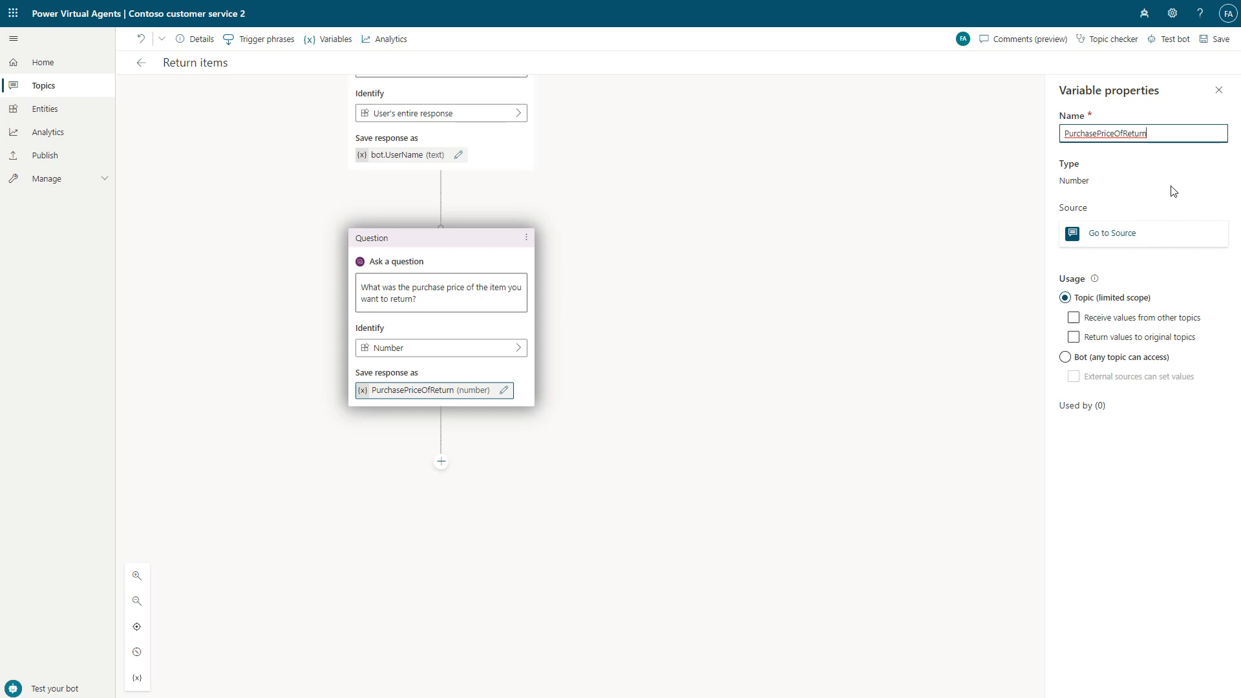
{"action": "left_click", "coordinate": [1220, 40]}
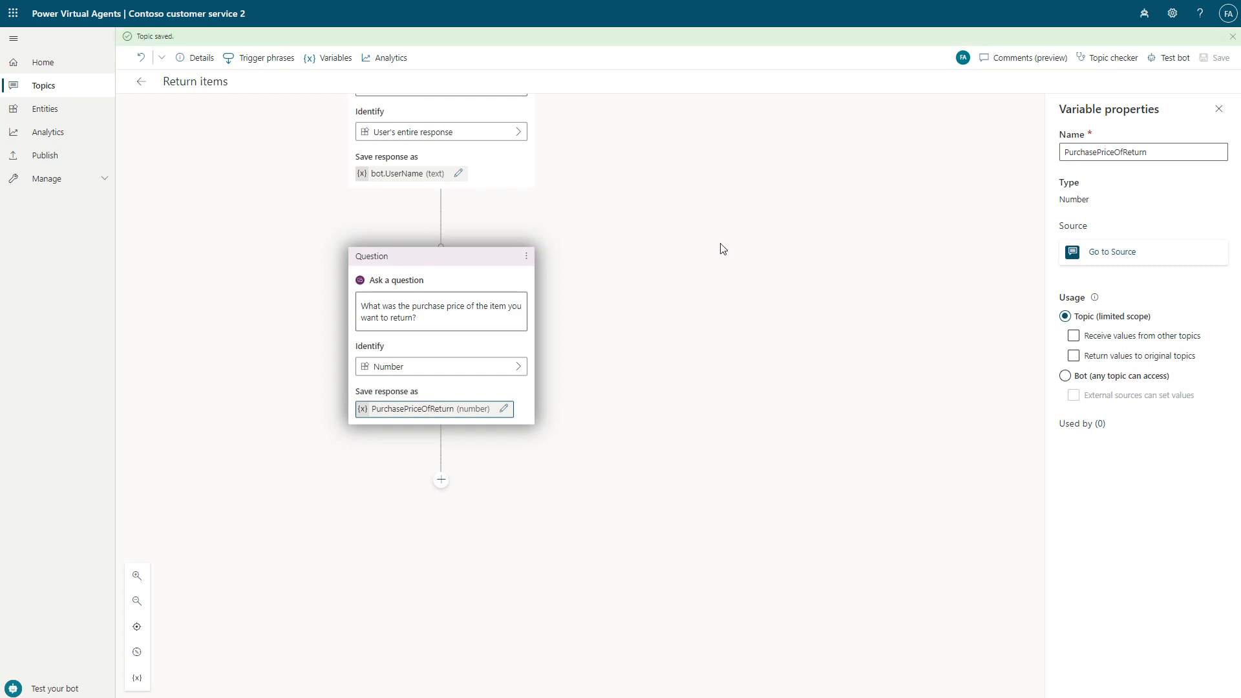
{"action": "left_click", "coordinate": [1221, 110]}
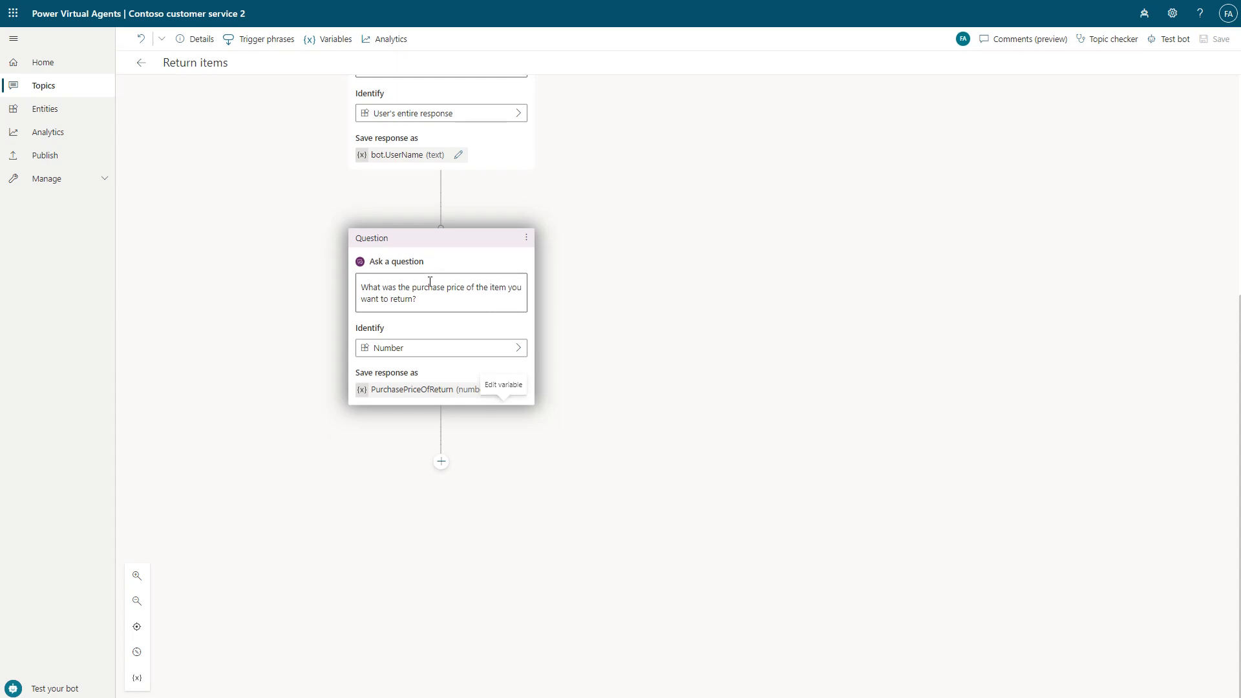
Step: Add a condition below the price question that checks whether PurchasePriceOfReturn is less than 2000
{"action": "left_click", "coordinate": [441, 461]}
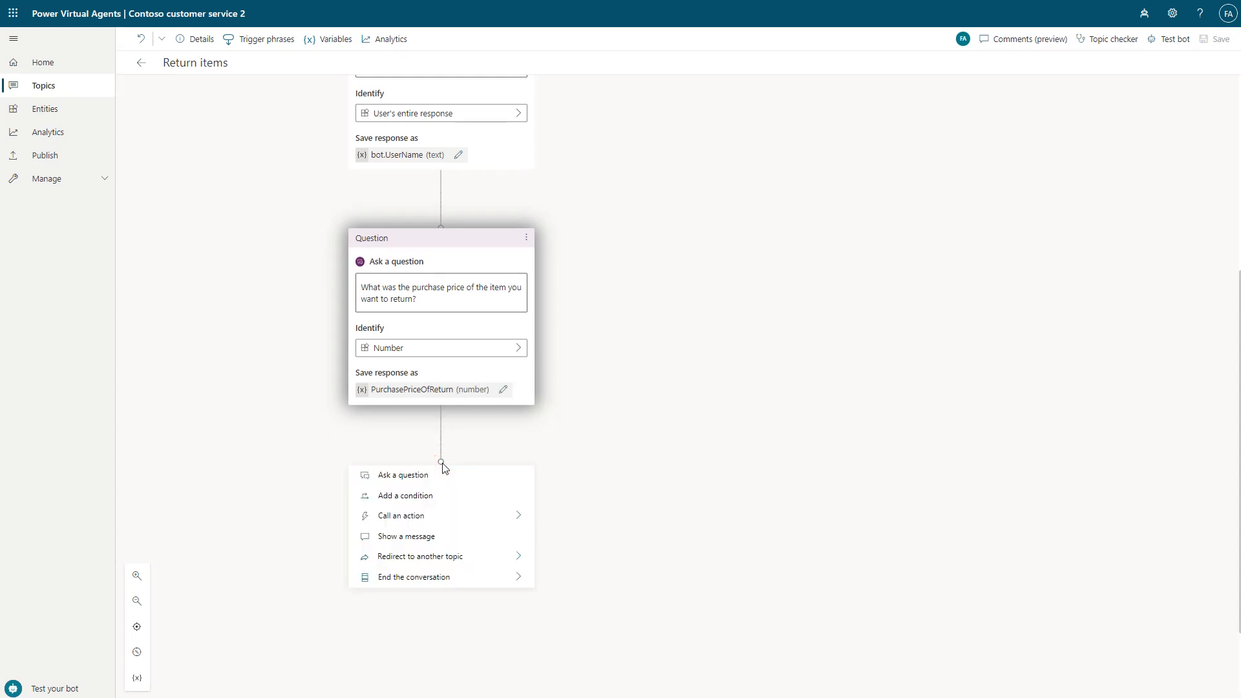
{"action": "left_click", "coordinate": [439, 503]}
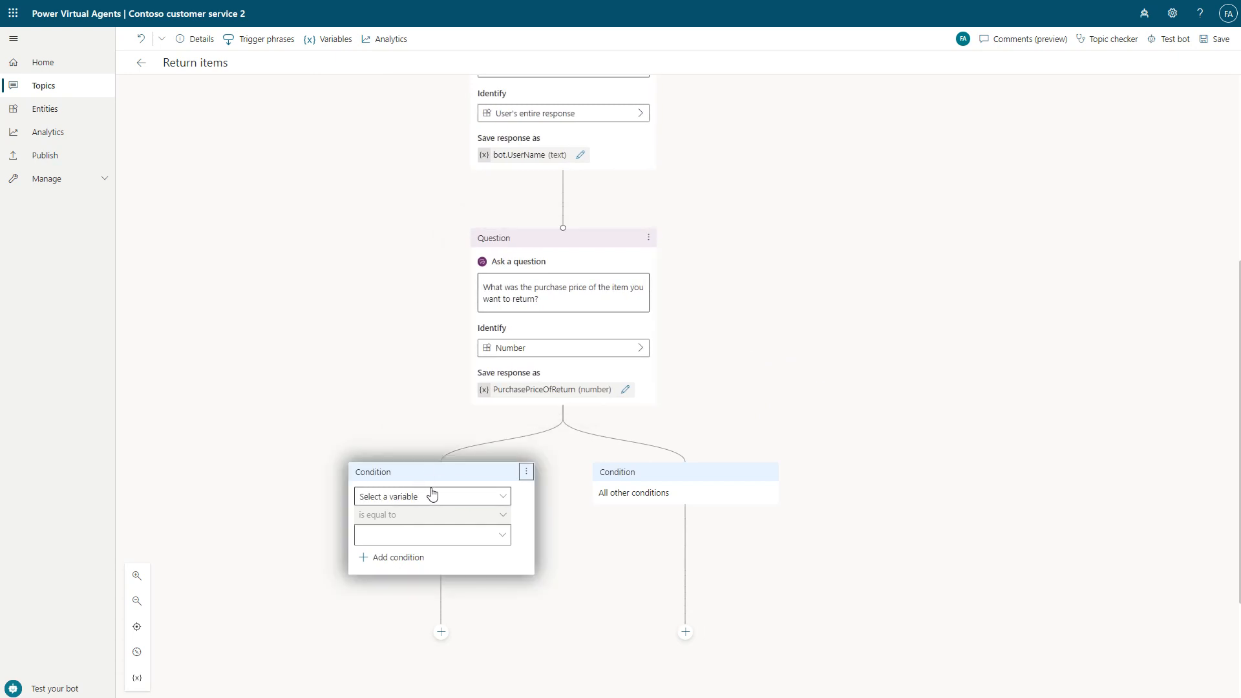
{"action": "left_click", "coordinate": [503, 498]}
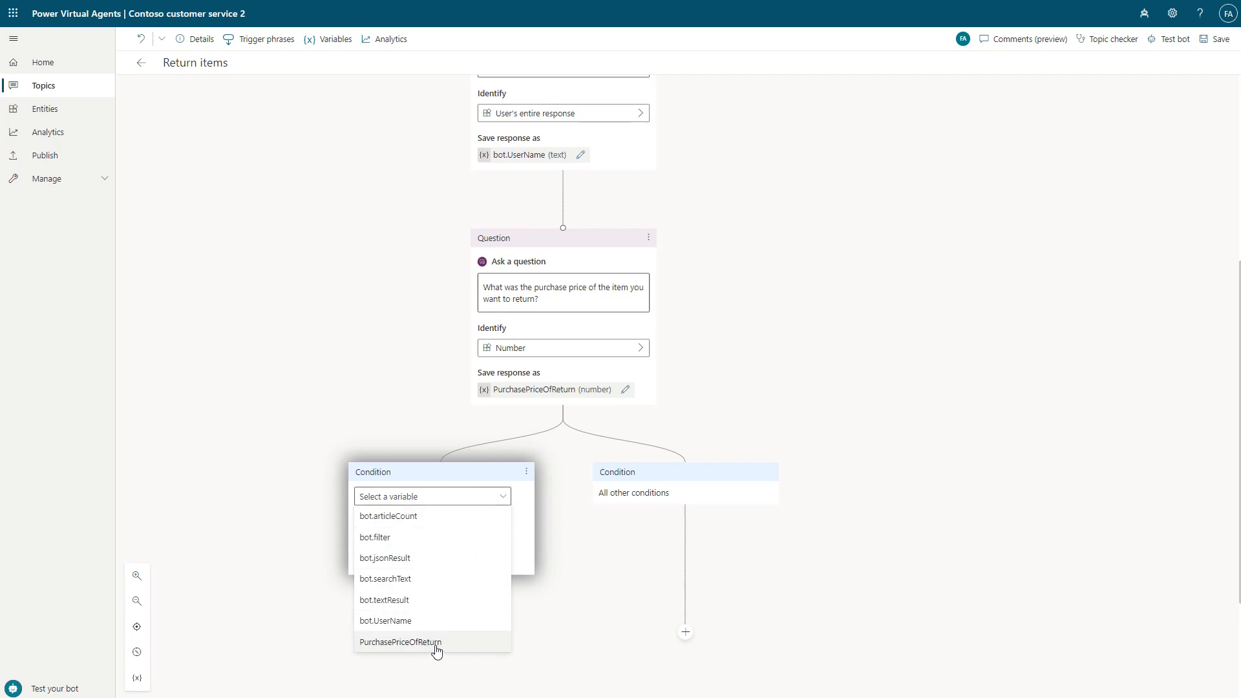
{"action": "left_click", "coordinate": [441, 643]}
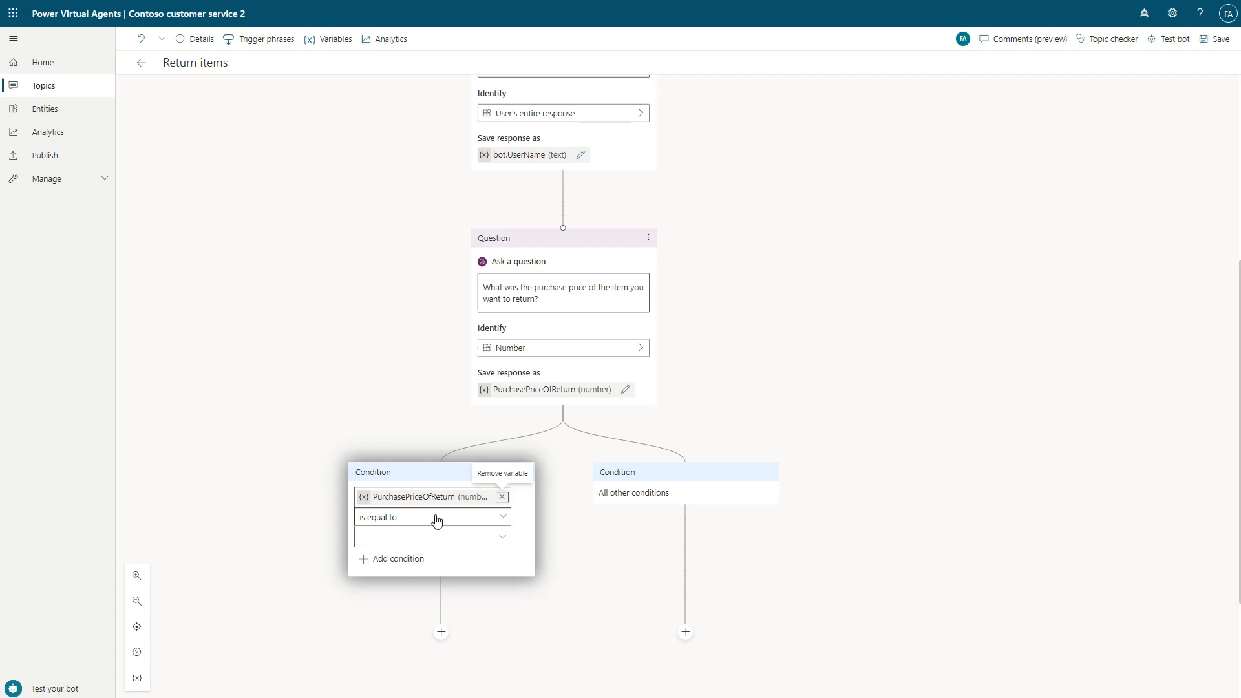
{"action": "left_click", "coordinate": [503, 517]}
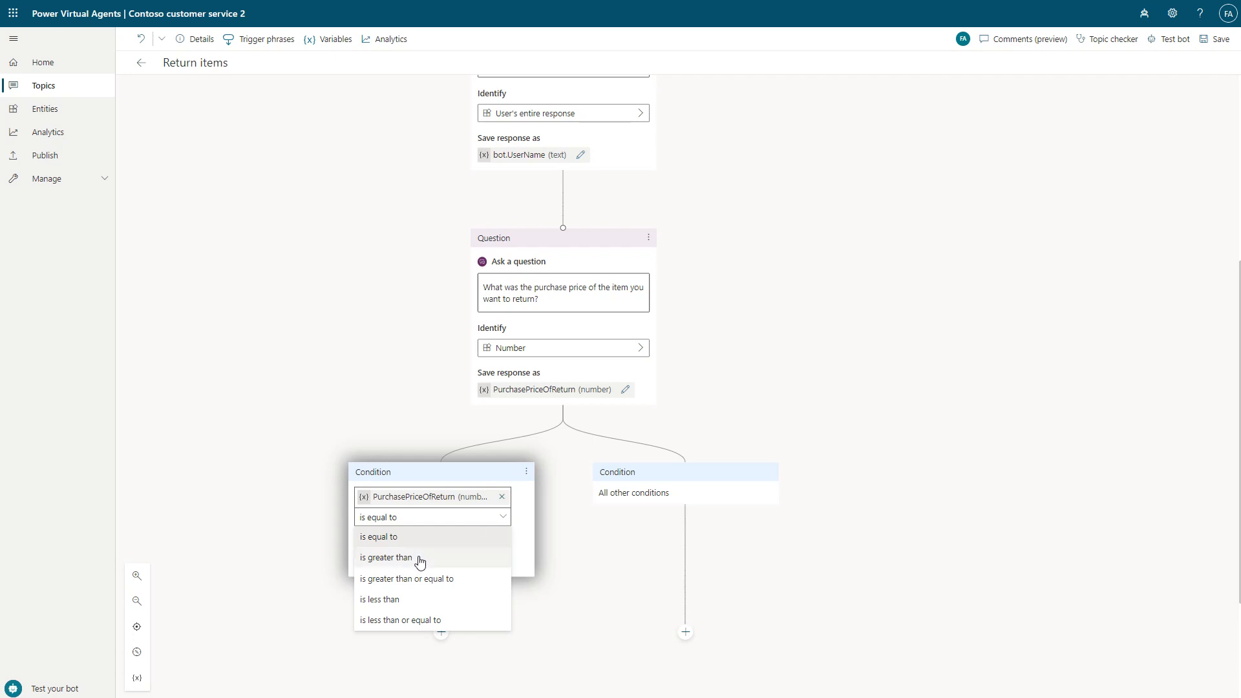
{"action": "left_click", "coordinate": [415, 602]}
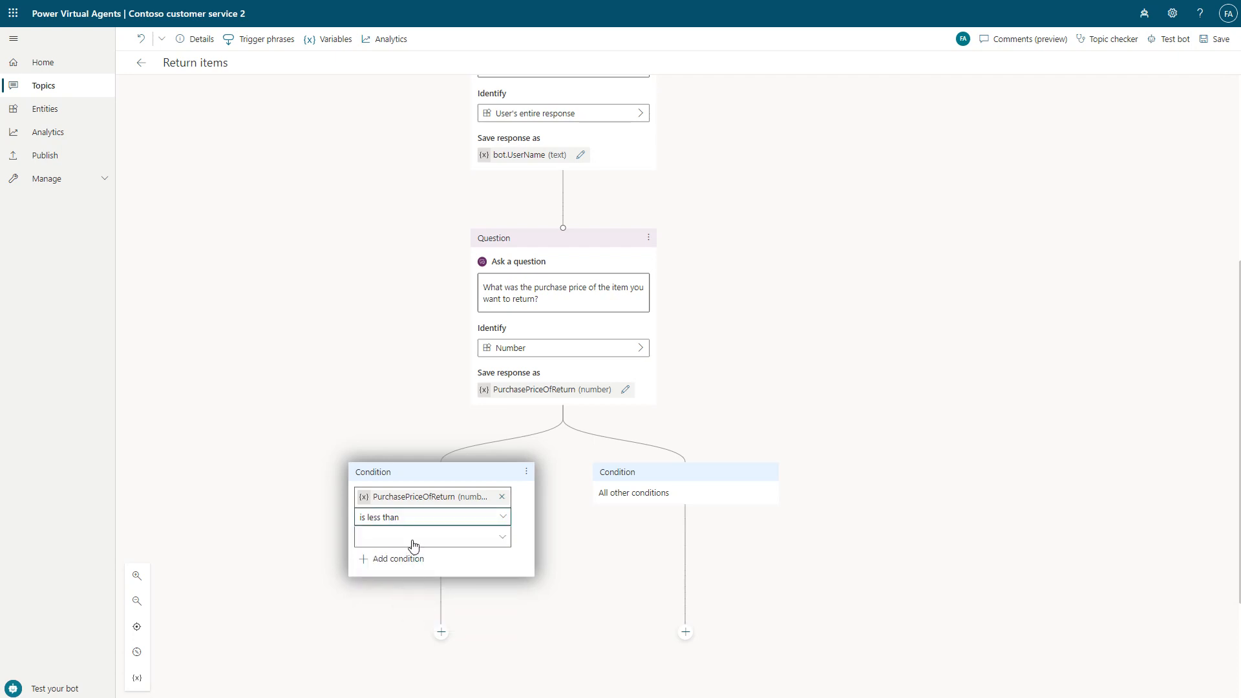
{"action": "left_click", "coordinate": [414, 542]}
{"action": "type", "text": "20"}
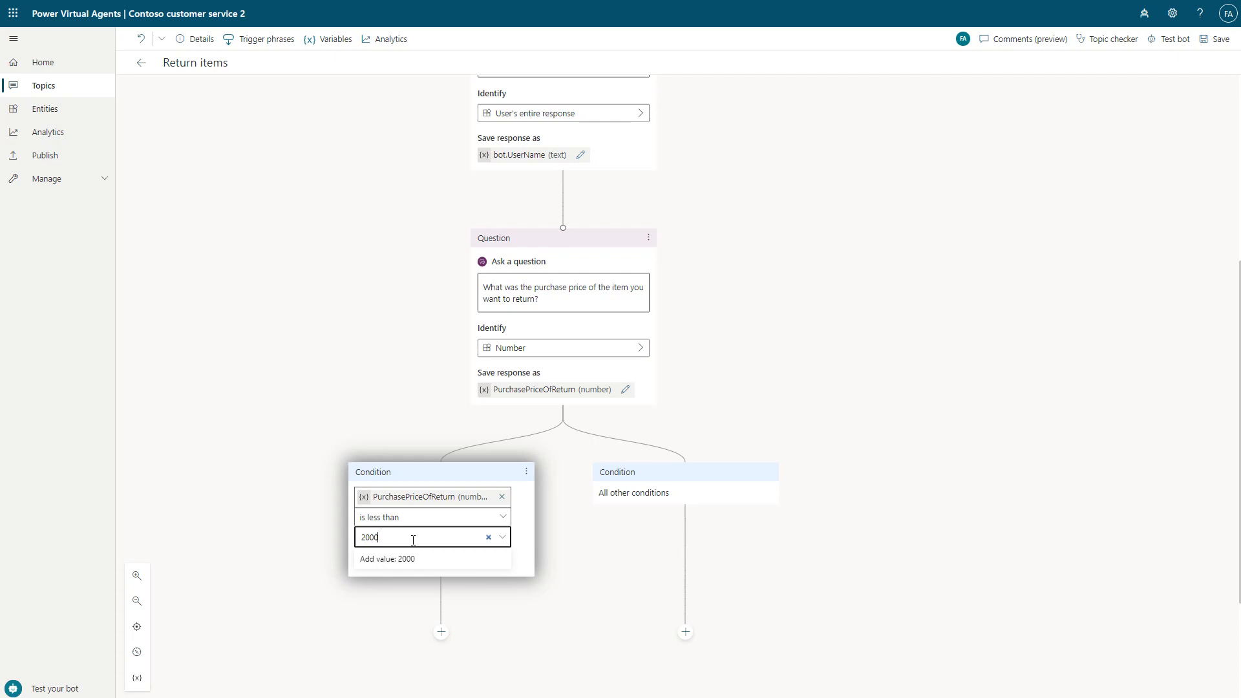
{"action": "type", "text": "00"}
{"action": "key", "text": "Return"}
Step: Add the message "You can return the item(s) to by mail to Contoso Returns," followed by the returns postal address, under the less-than-2000 condition
{"action": "scroll", "coordinate": [294, 438], "scroll_direction": "down", "scroll_amount": 3}
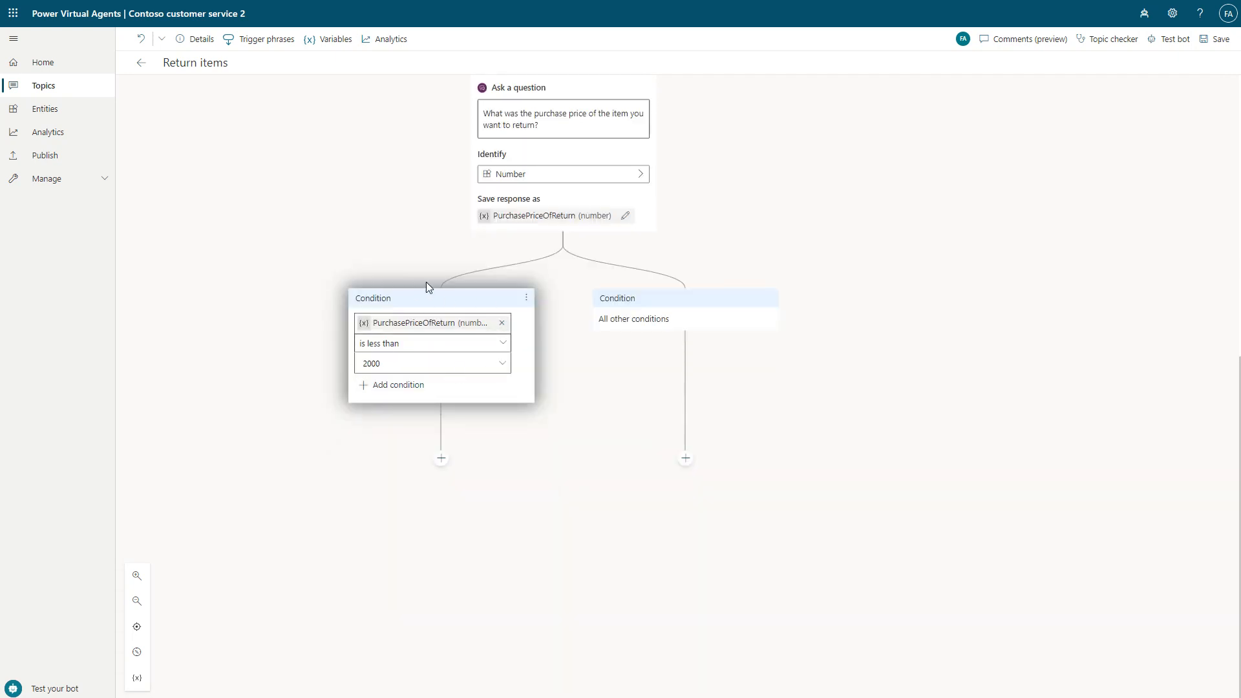
{"action": "left_click", "coordinate": [441, 460]}
{"action": "left_click", "coordinate": [430, 512]}
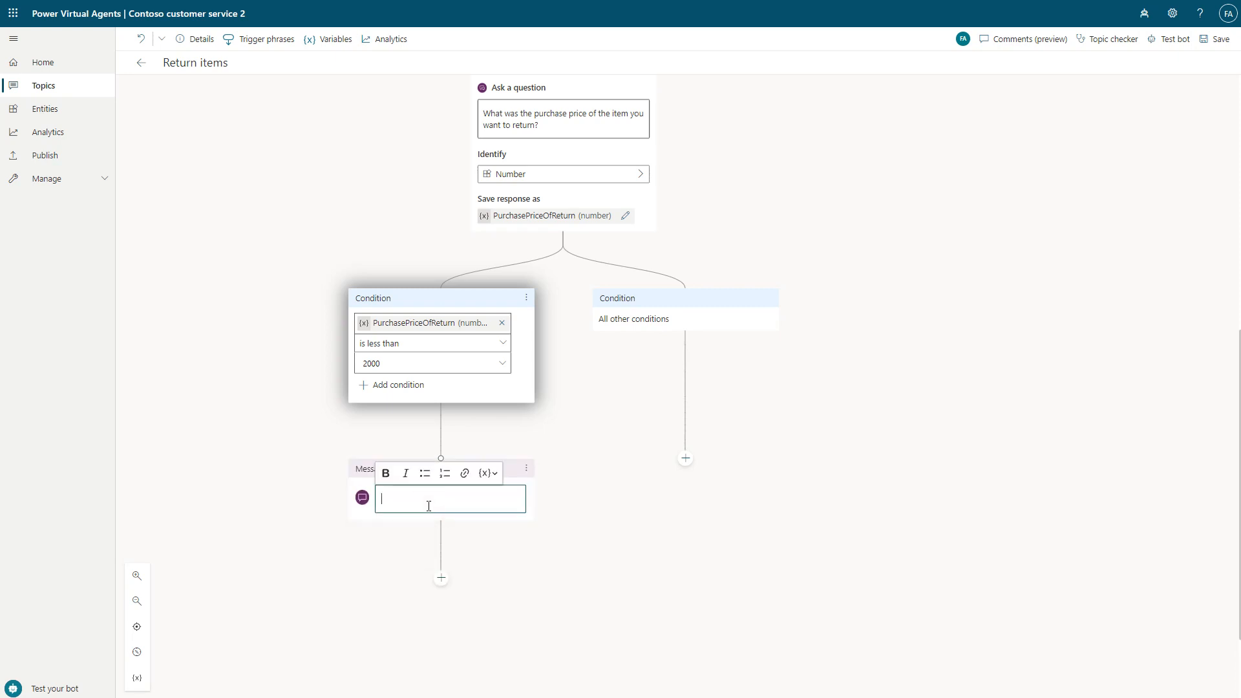
{"action": "type", "text": "You can return the item(s) to by mail to Contoso Returns, 4567 Main St Buffalo, NY 98052."}
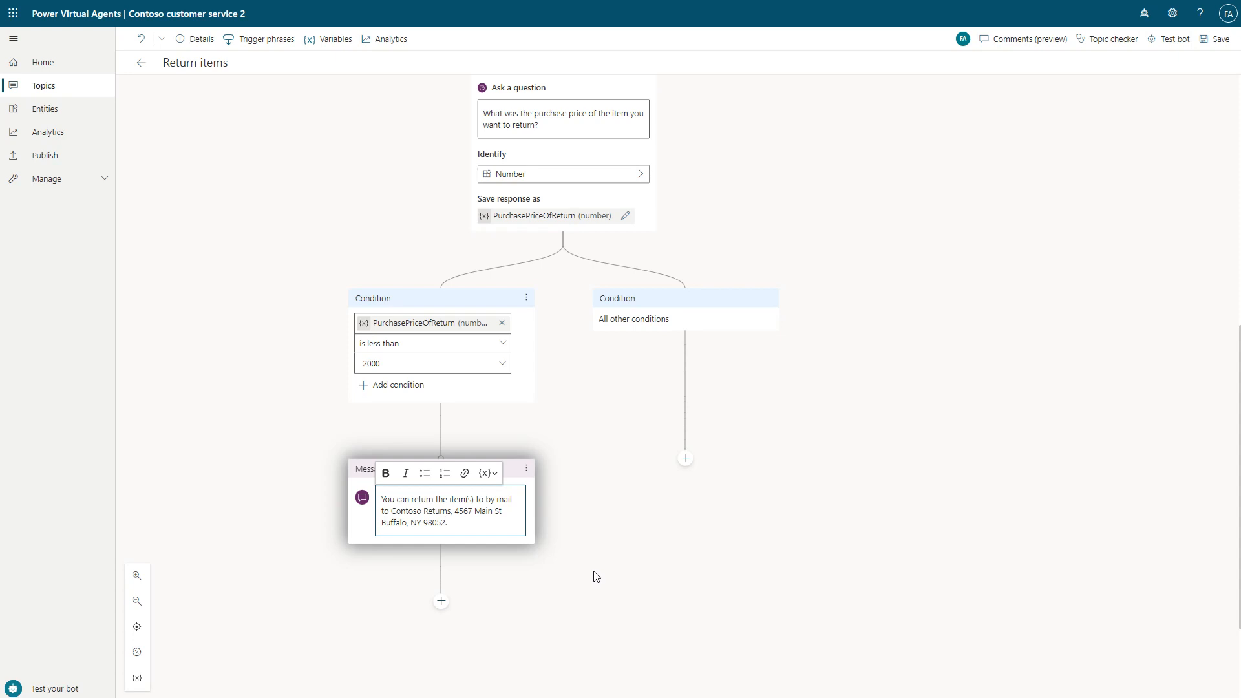
Step: End the conversation with a survey below the mail-return message
{"action": "scroll", "coordinate": [596, 576], "scroll_direction": "down", "scroll_amount": 2}
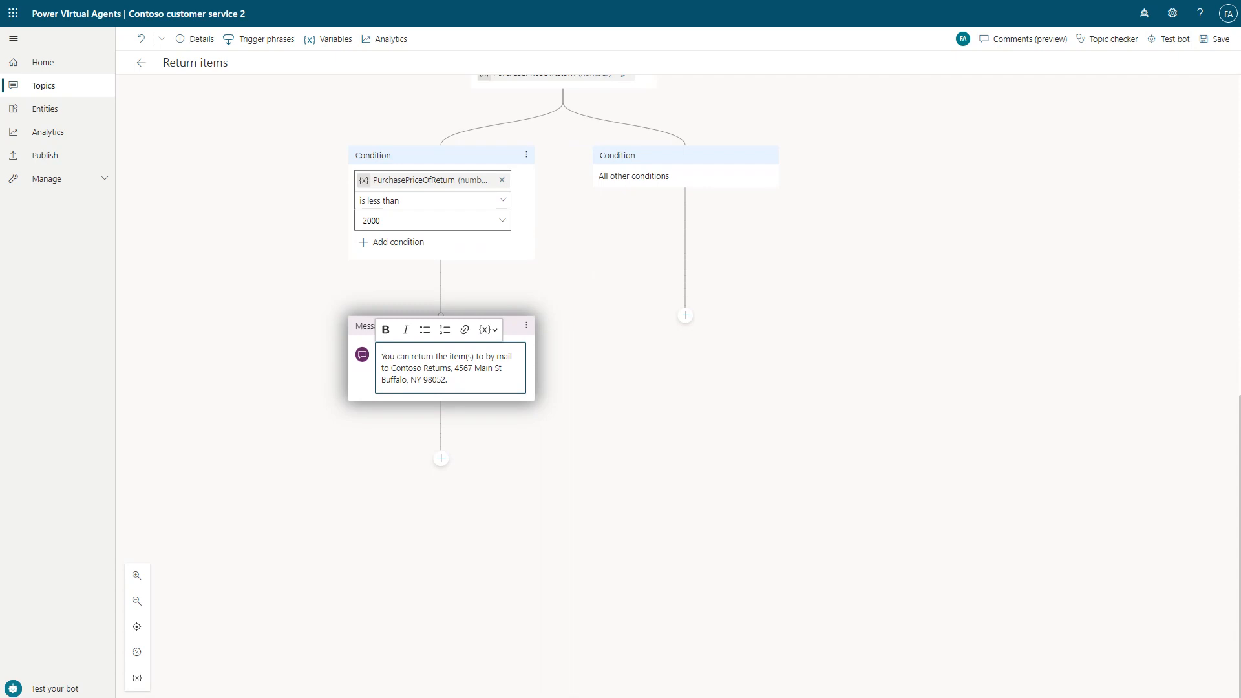
{"action": "left_click", "coordinate": [441, 460]}
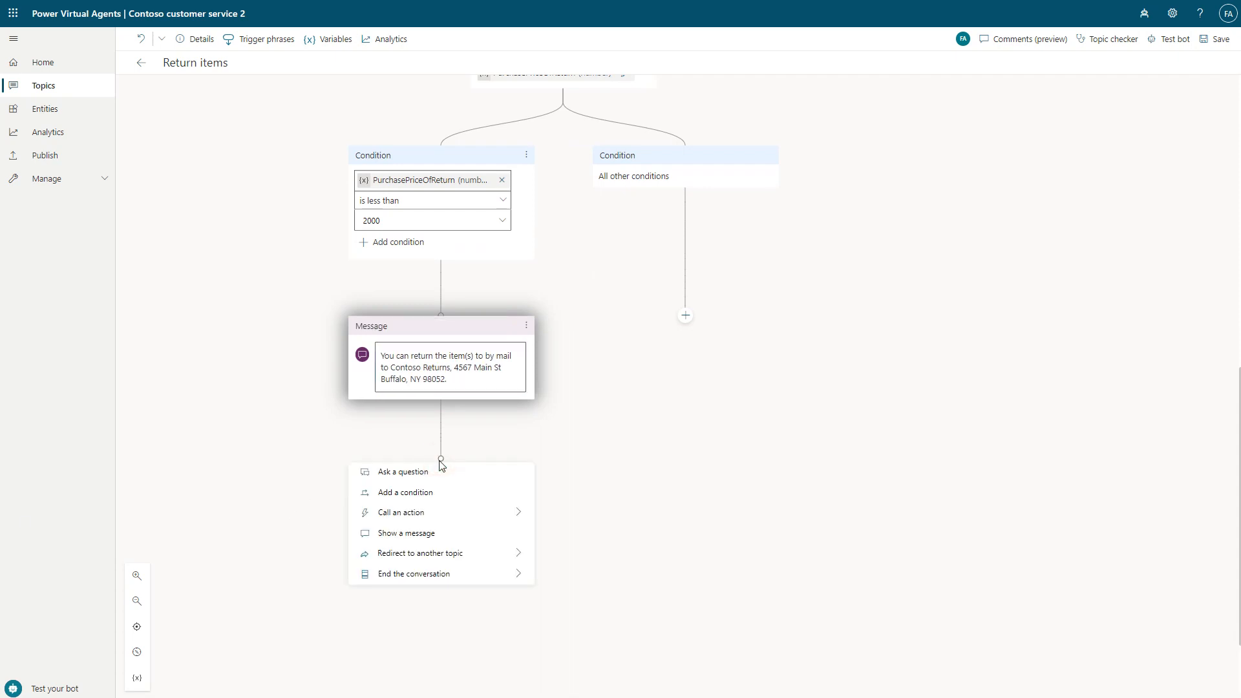
{"action": "mouse_move", "coordinate": [442, 577]}
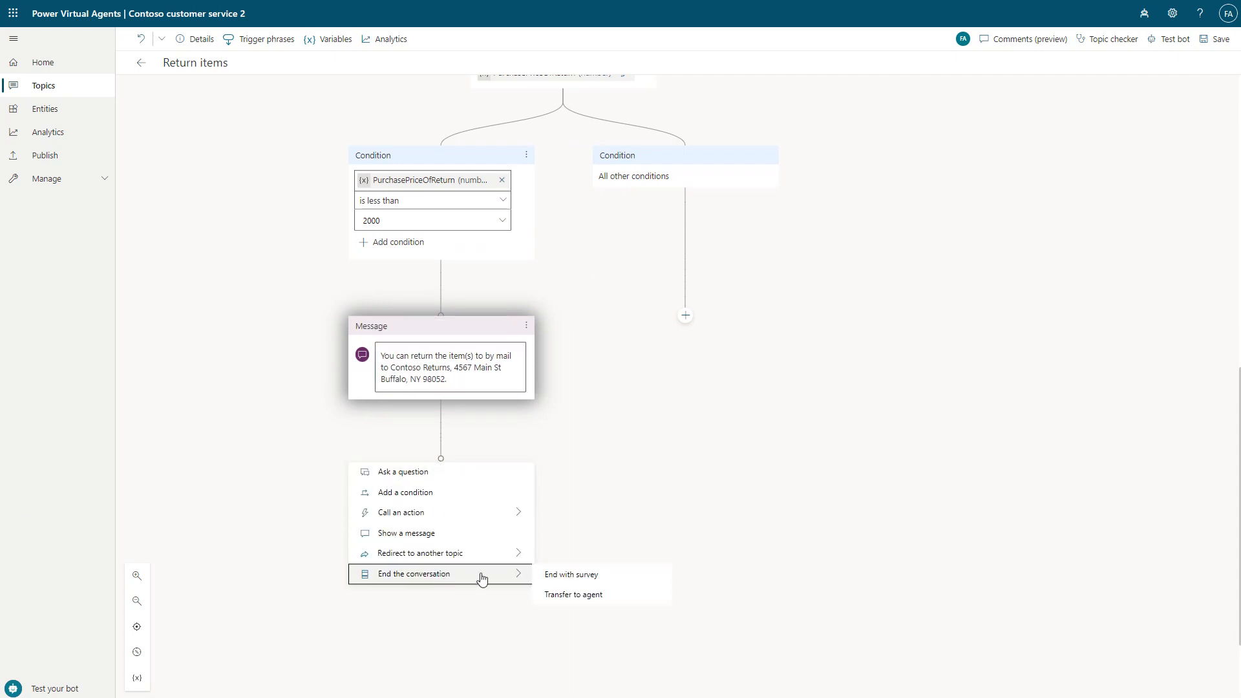
{"action": "left_click", "coordinate": [605, 577]}
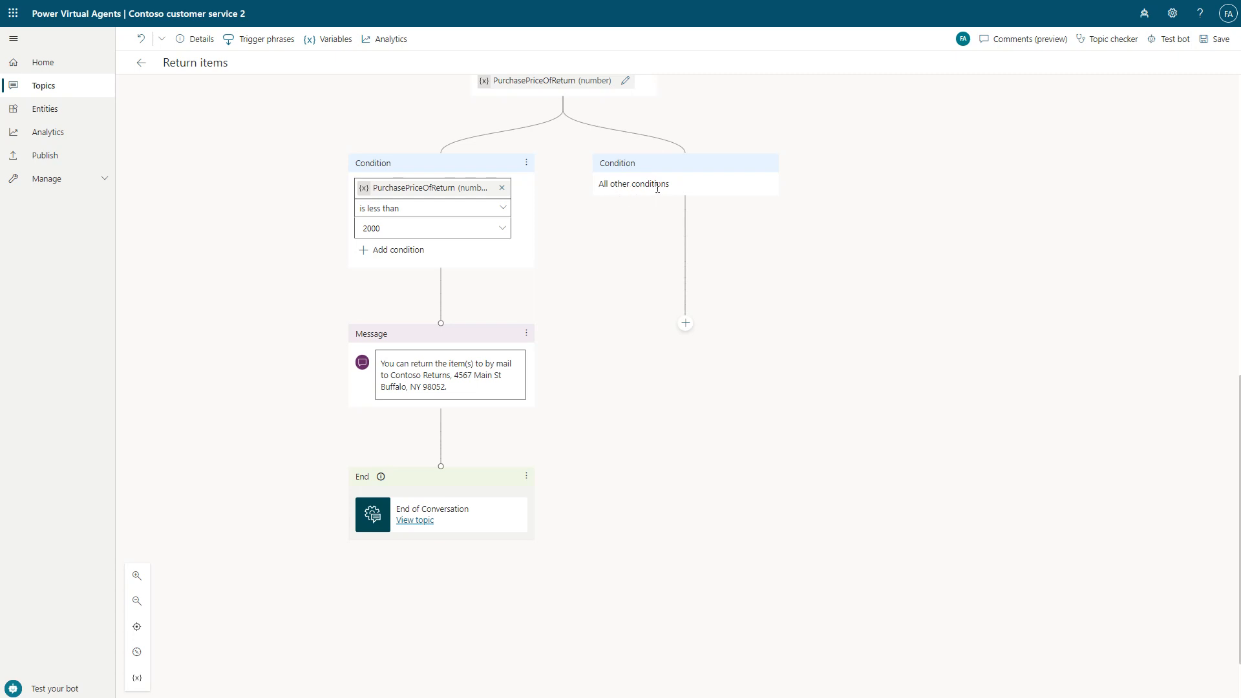
Step: Add the message "Please bring your item(s) and receipt to return in a local Contoso store." under the price check's All other conditions branch
{"action": "left_click", "coordinate": [685, 323]}
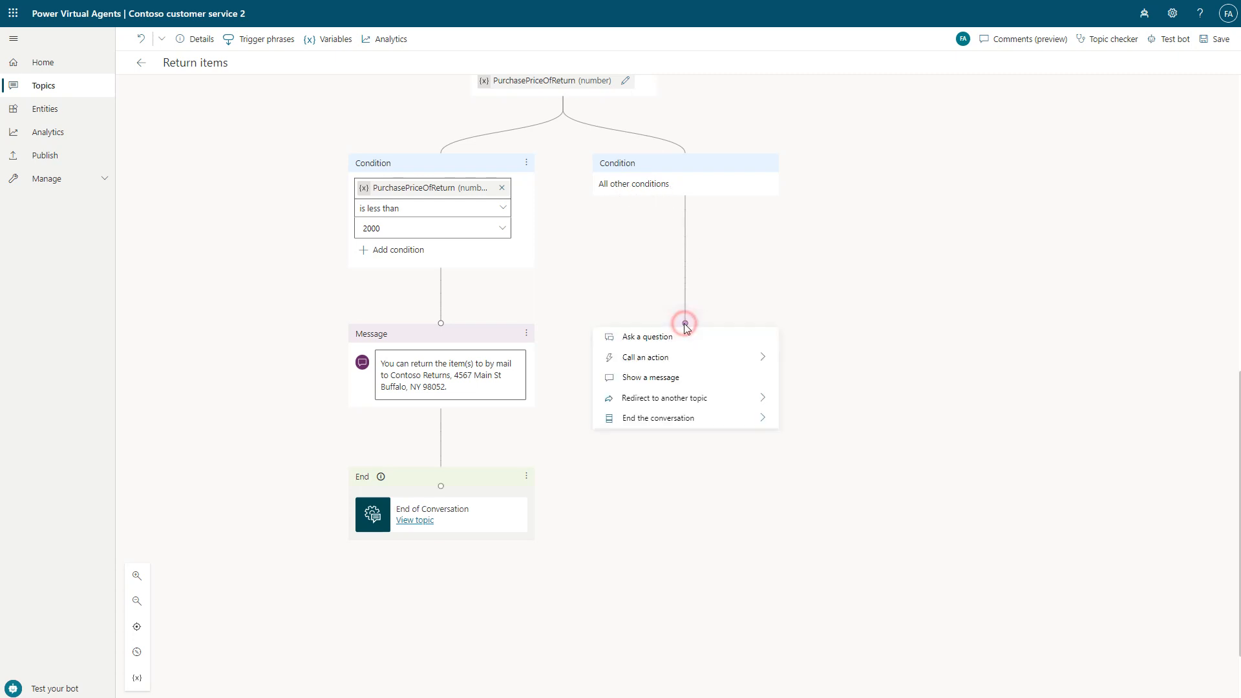
{"action": "left_click", "coordinate": [686, 379]}
{"action": "type", "text": "Please bring your item(s) and receipt to return in a local Contoso store."}
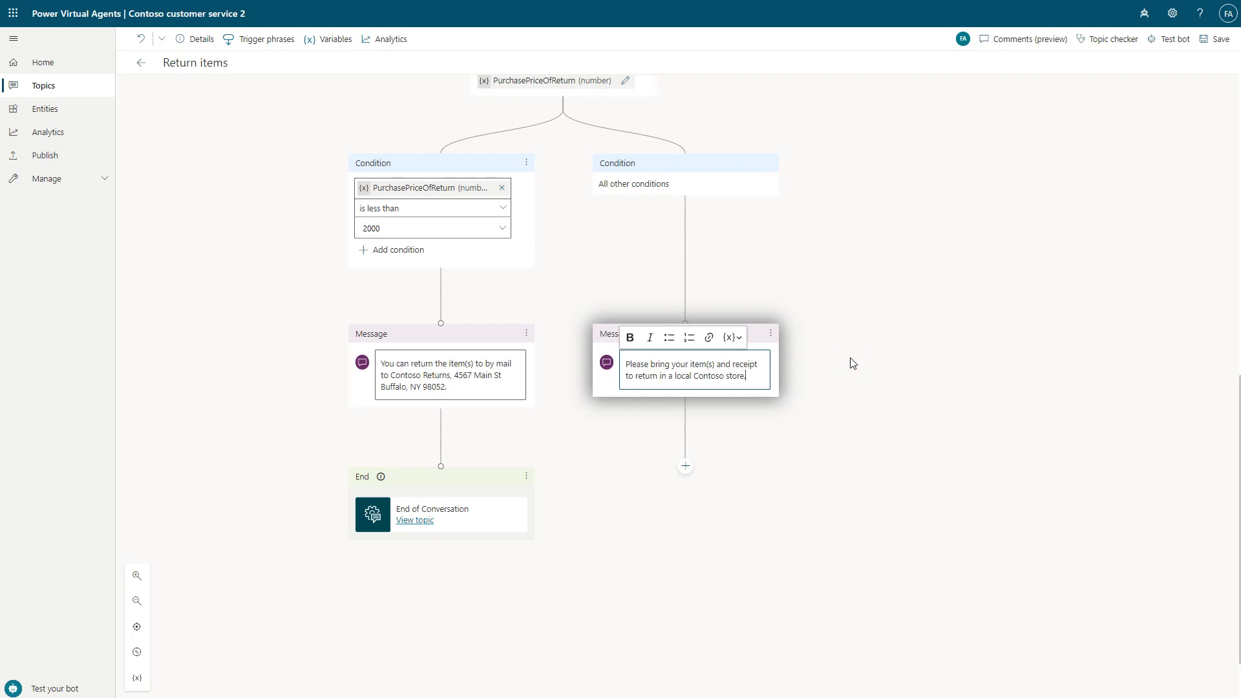
Step: Add the question "Do you know your nearest store location?" below the in-store return message, identifying a Boolean
{"action": "left_click", "coordinate": [685, 468]}
{"action": "left_click", "coordinate": [677, 479]}
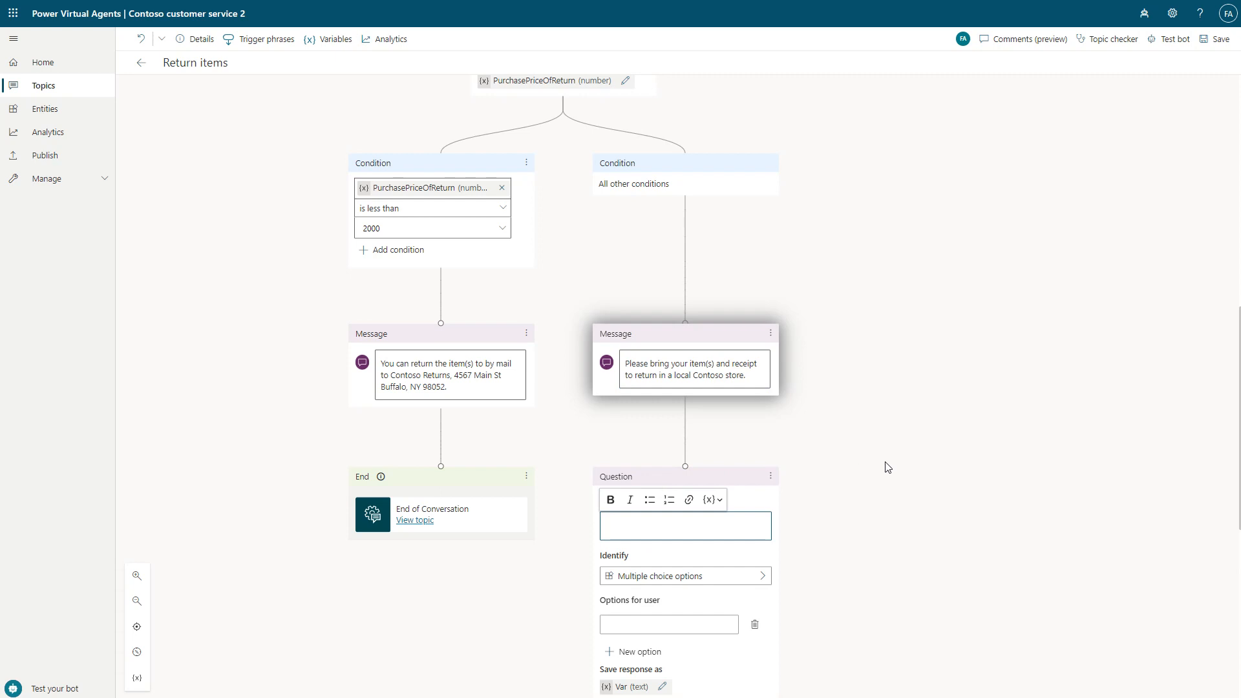
{"action": "type", "text": "Do you know your nearest store location?"}
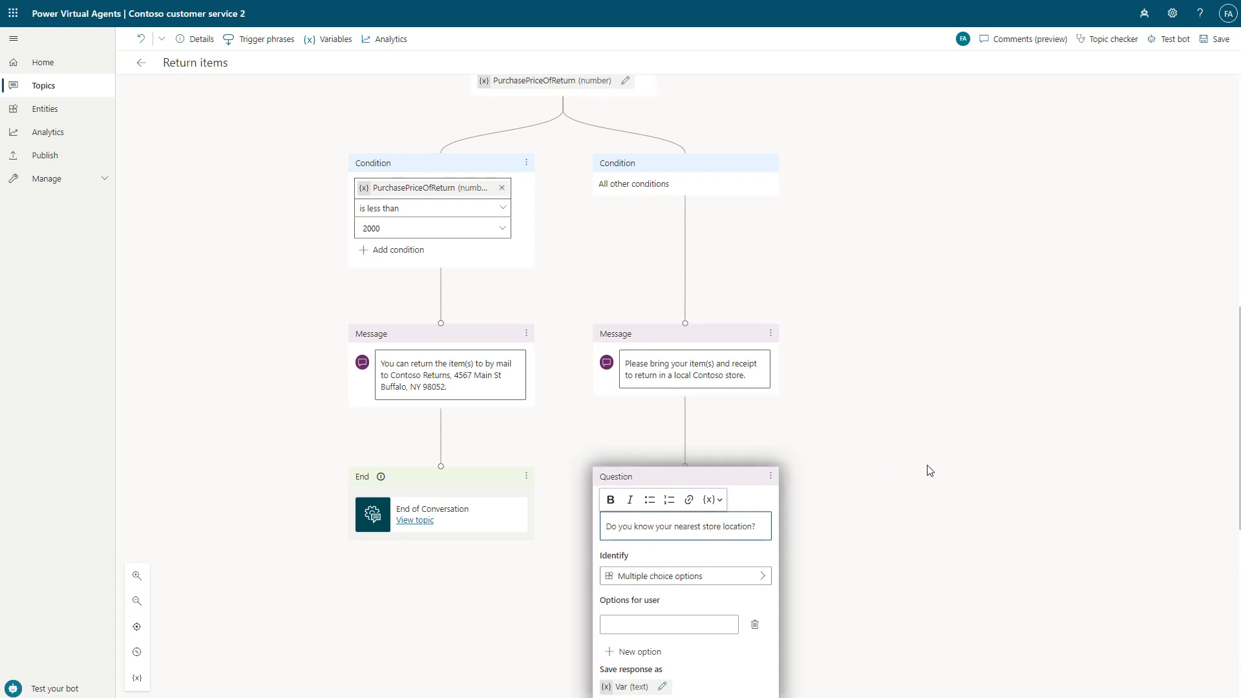
{"action": "scroll", "coordinate": [711, 298], "scroll_direction": "down", "scroll_amount": 4}
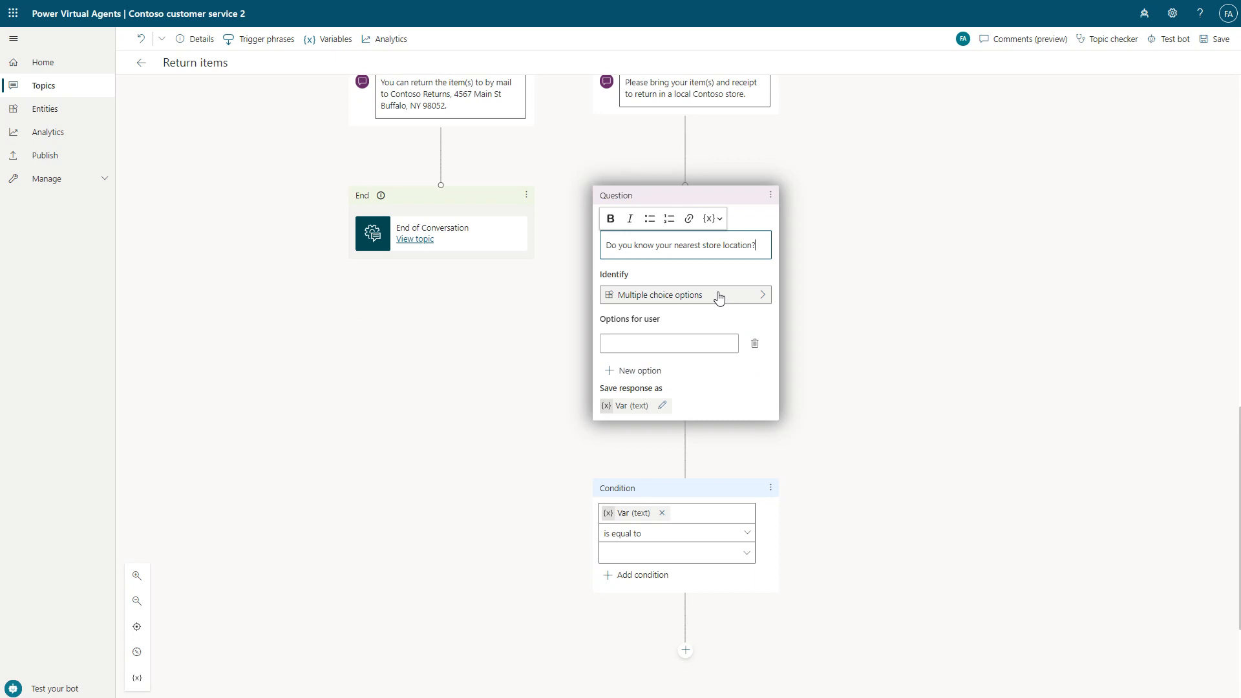
{"action": "left_click", "coordinate": [720, 295]}
{"action": "left_click", "coordinate": [852, 380]}
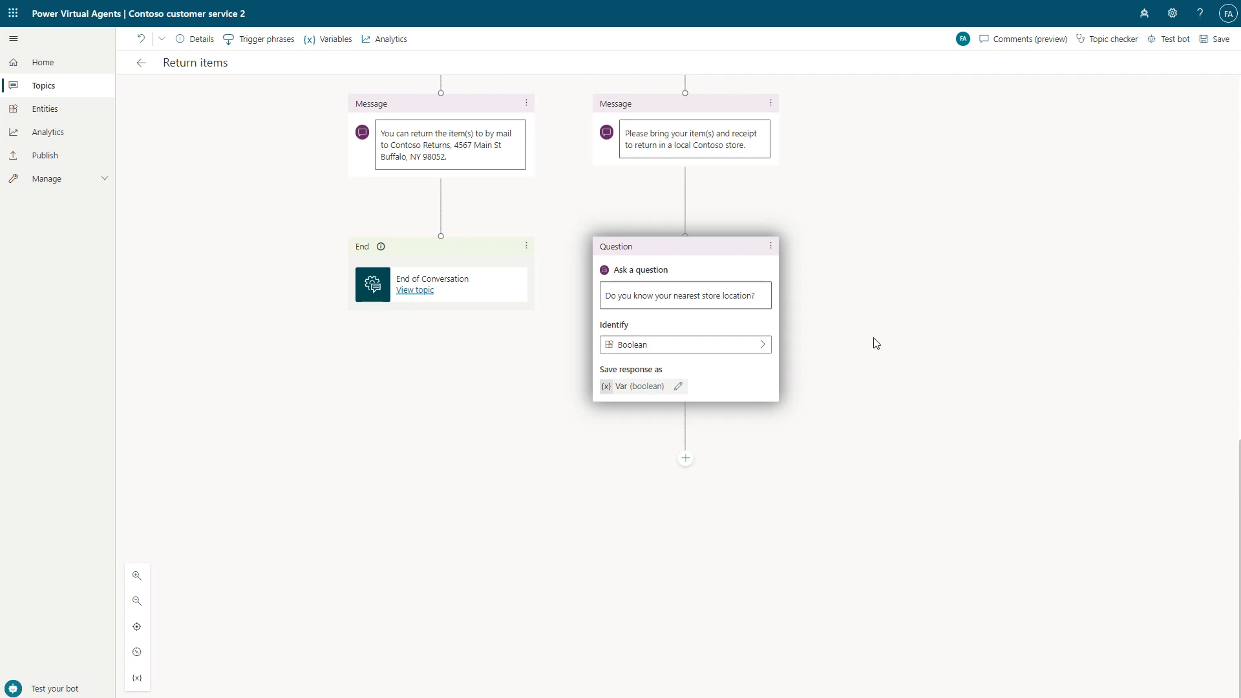
Step: Rename the store location question's response variable KnowsStoreLocation
{"action": "left_click", "coordinate": [702, 385]}
{"action": "left_click", "coordinate": [679, 387]}
{"action": "double_click", "coordinate": [1098, 132]}
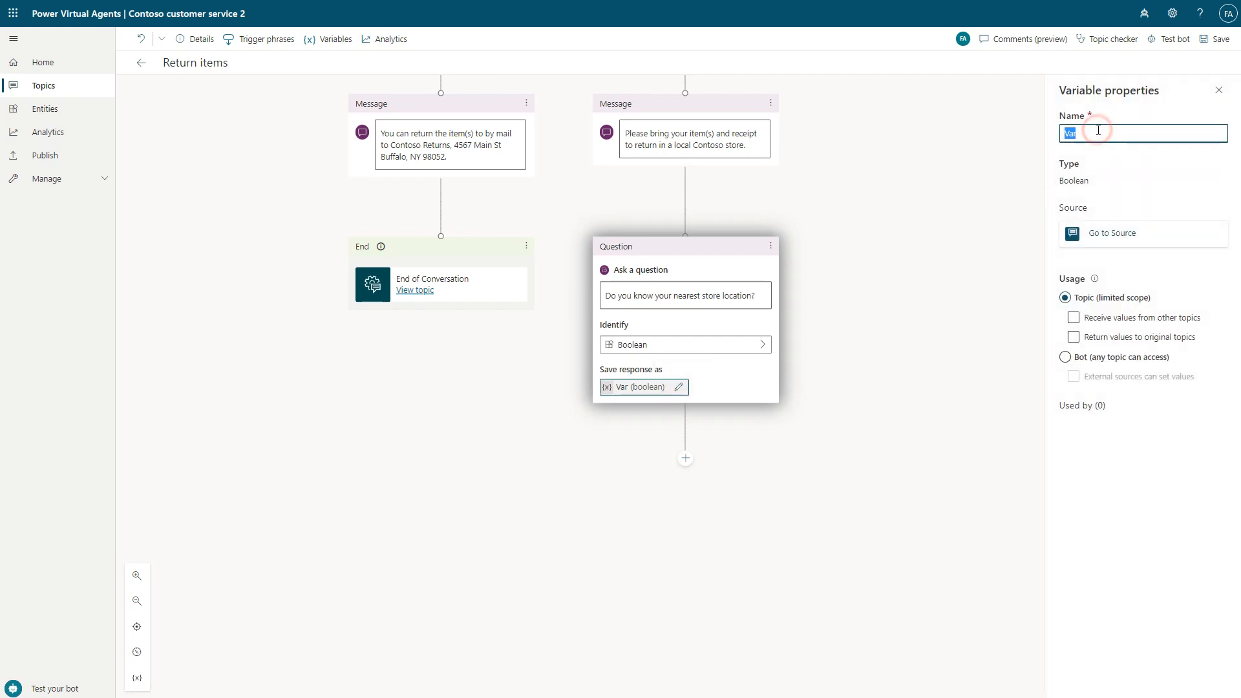
{"action": "type", "text": "KnowsStoreLocation"}
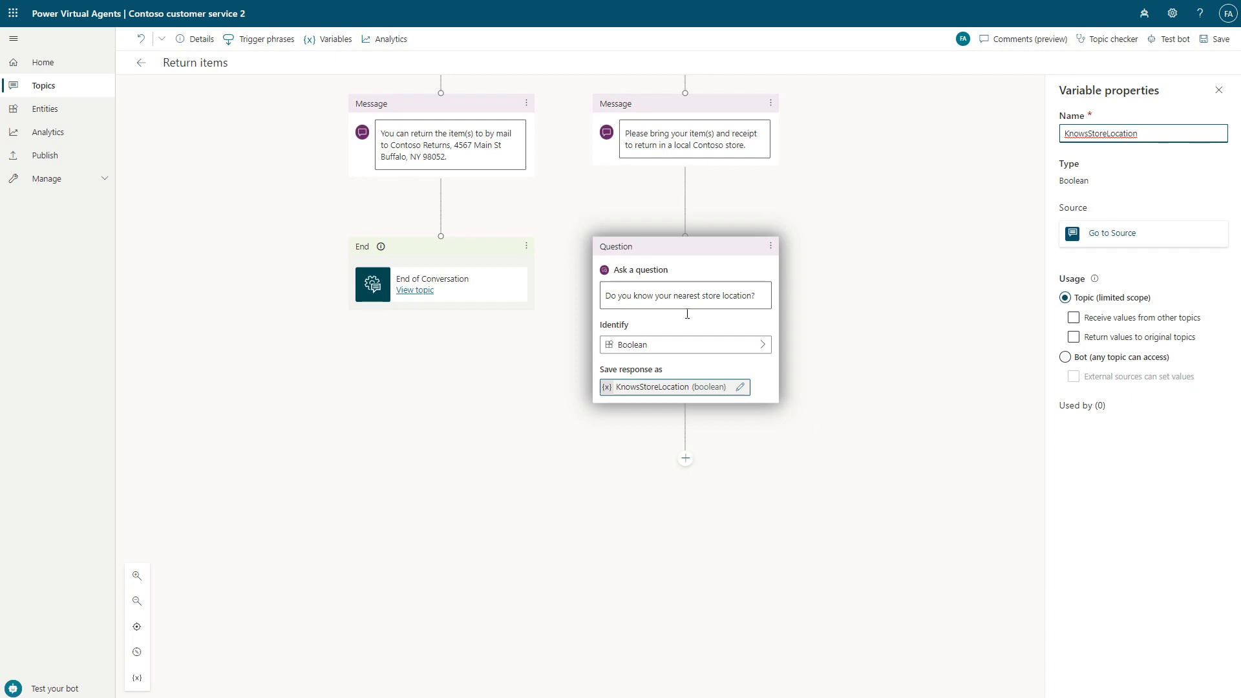
Step: Add a condition below the store location question that checks whether KnowsStoreLocation is equal to True
{"action": "left_click", "coordinate": [685, 458]}
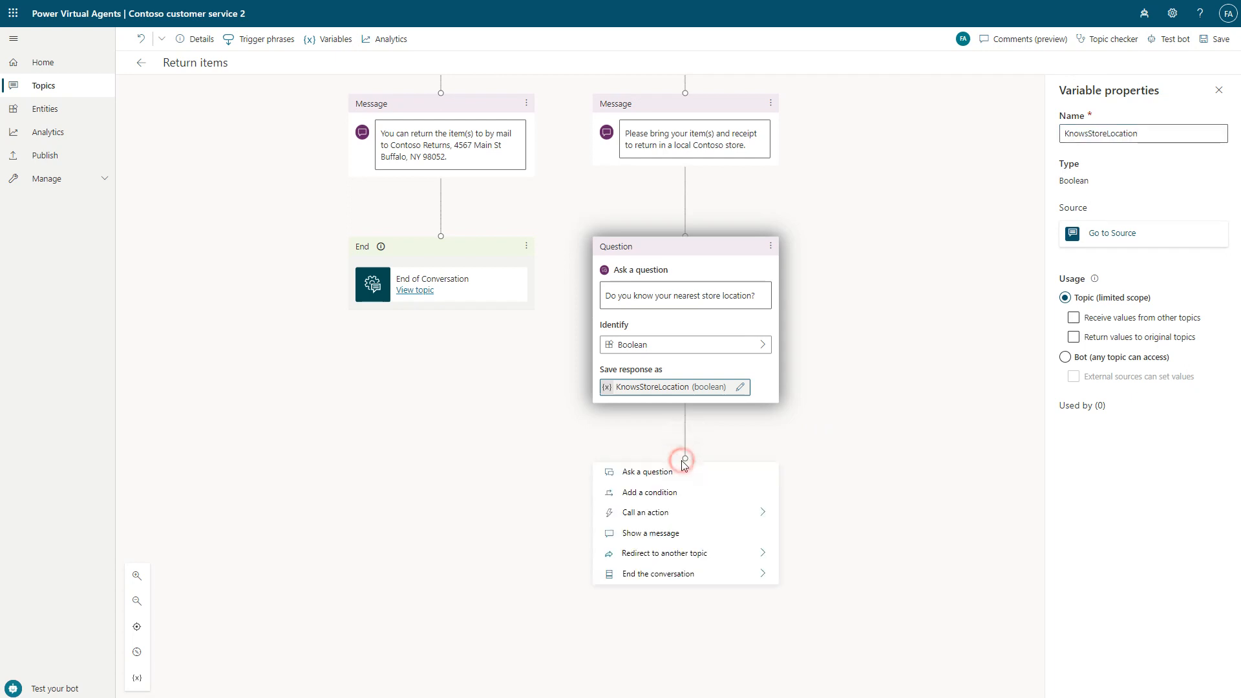
{"action": "left_click", "coordinate": [673, 496]}
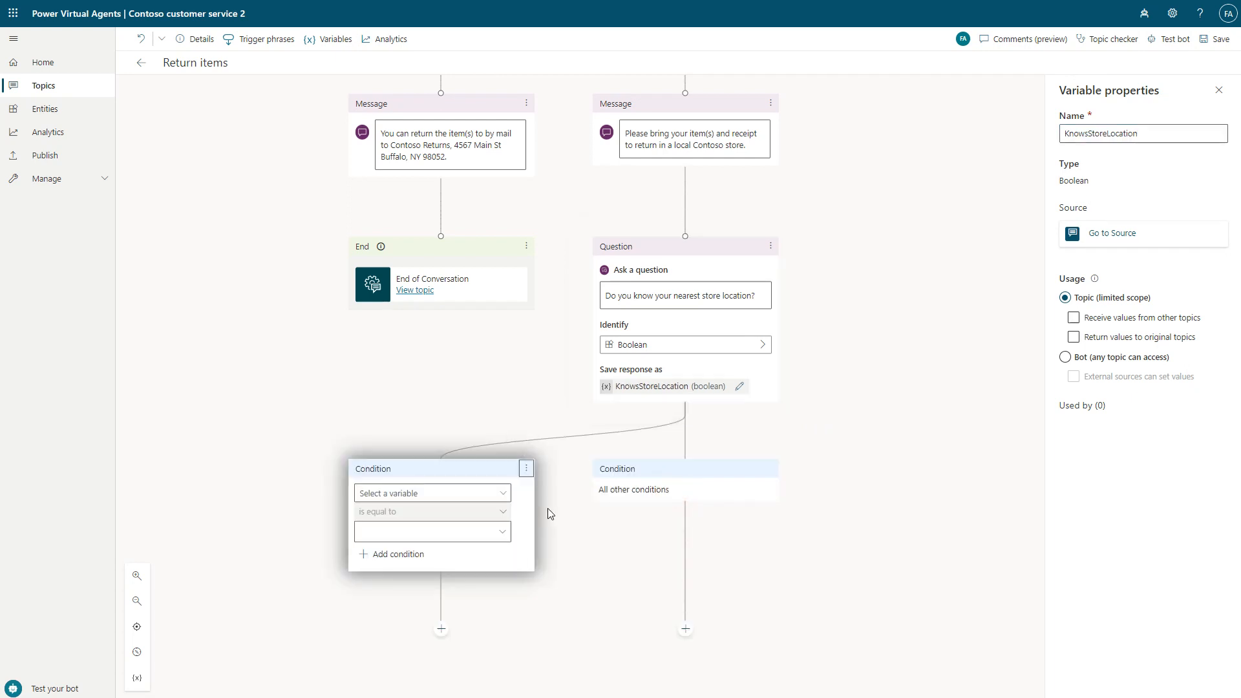
{"action": "left_click", "coordinate": [502, 494]}
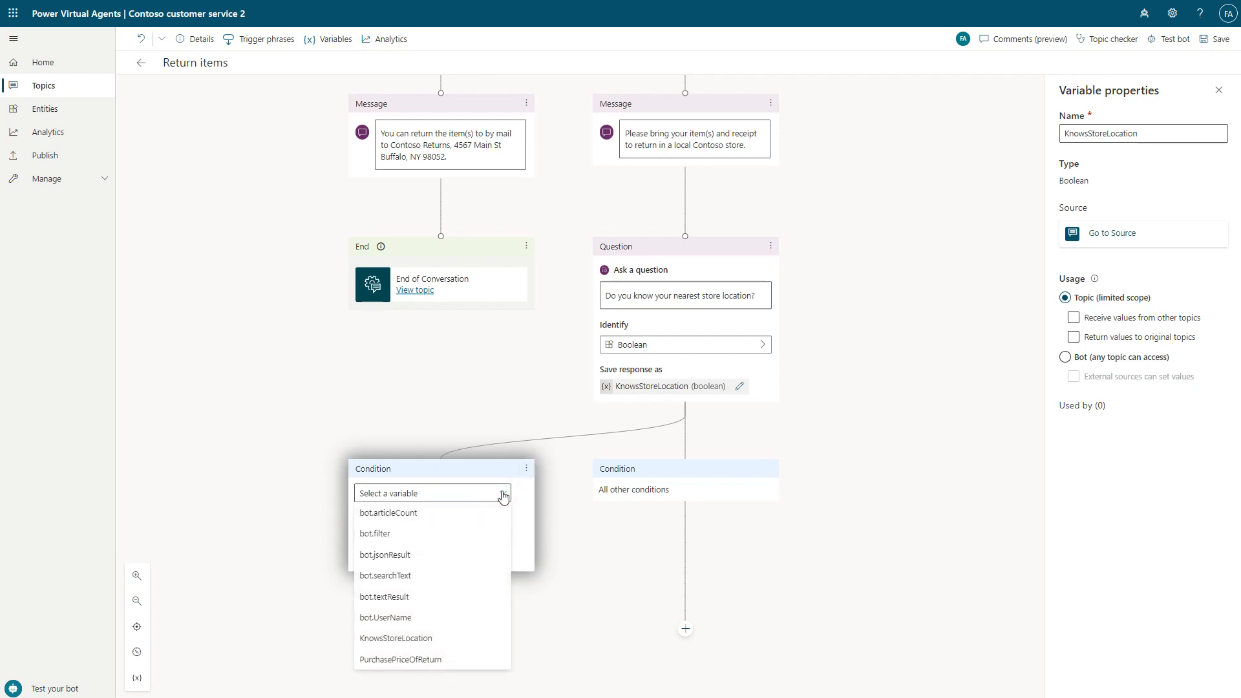
{"action": "left_click", "coordinate": [443, 639]}
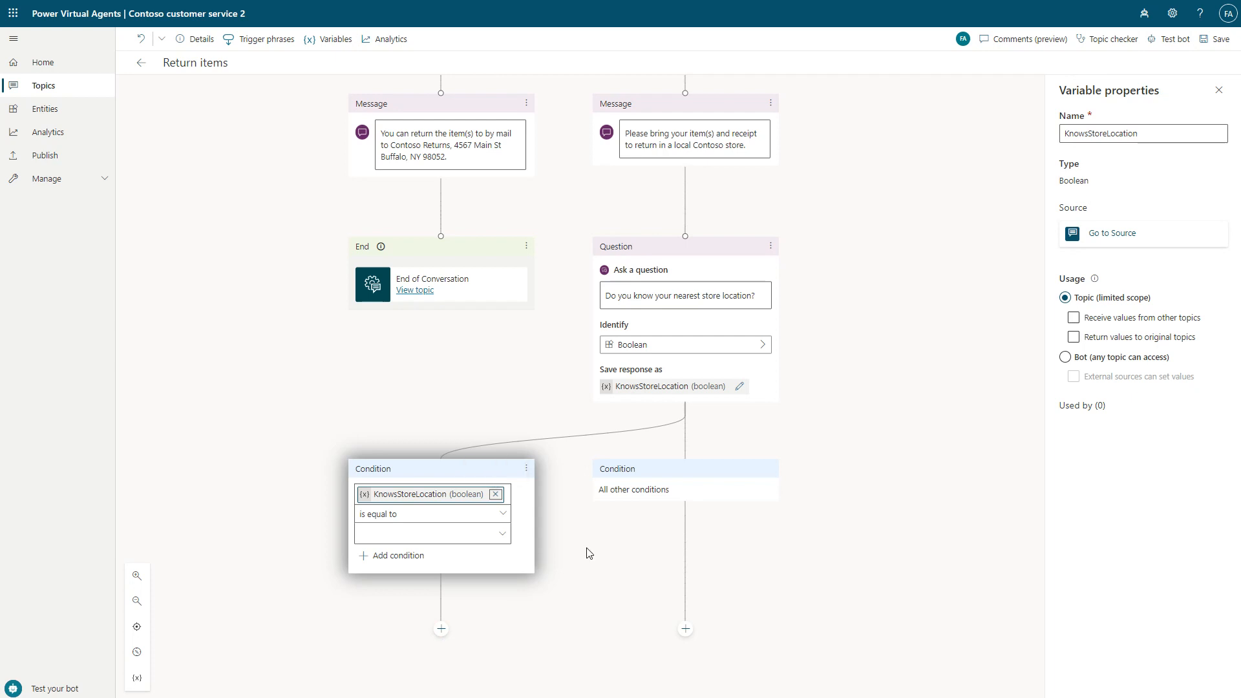
{"action": "left_click", "coordinate": [496, 529]}
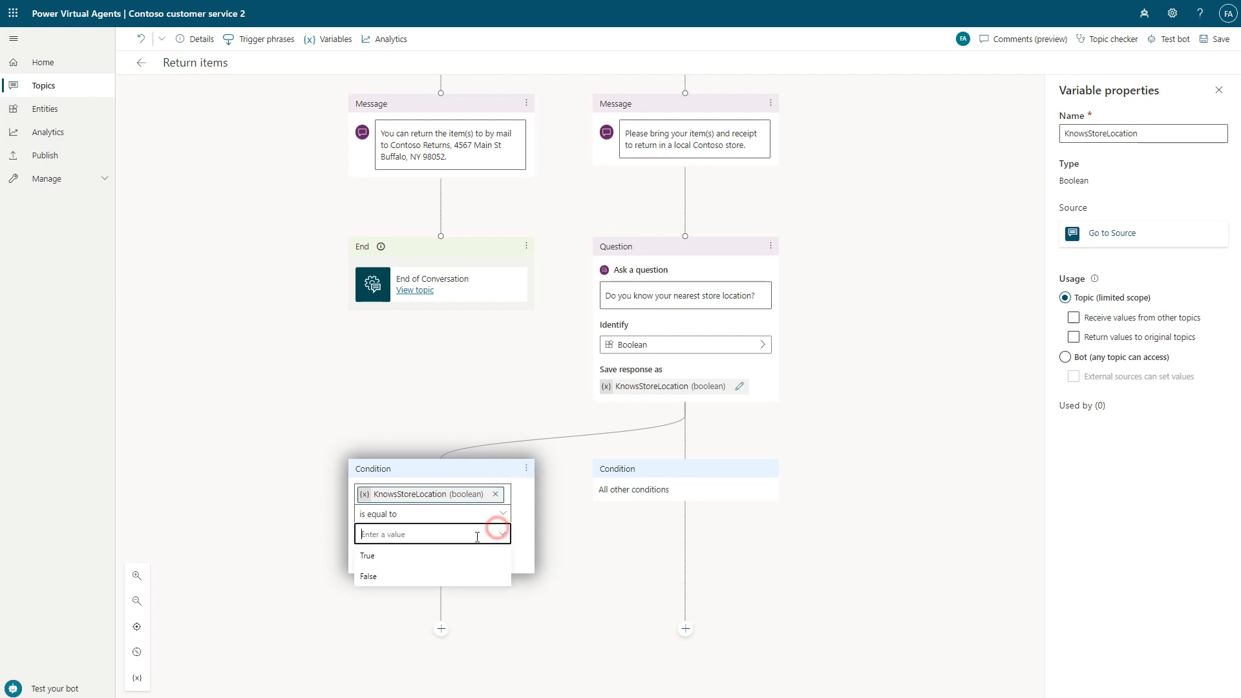
{"action": "left_click", "coordinate": [407, 560]}
Step: End the conversation with a survey under the condition where KnowsStoreLocation is True
{"action": "scroll", "coordinate": [445, 466], "scroll_direction": "down", "scroll_amount": 3}
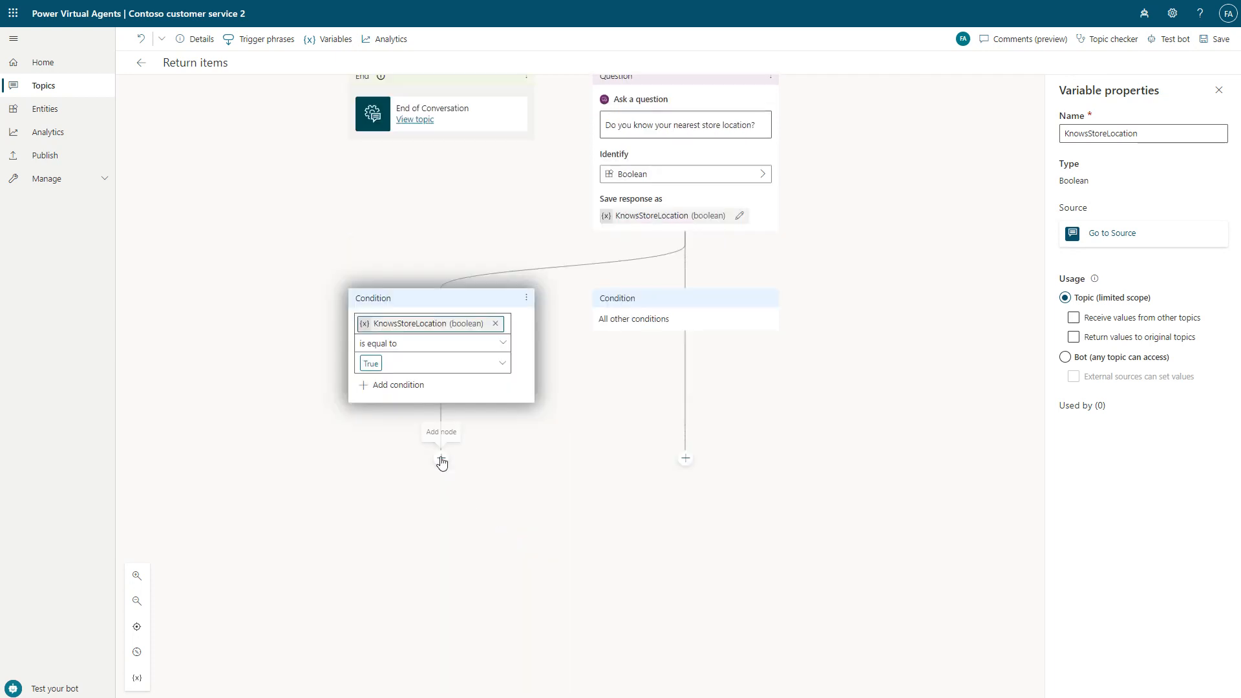
{"action": "left_click", "coordinate": [441, 460]}
{"action": "mouse_move", "coordinate": [487, 563]}
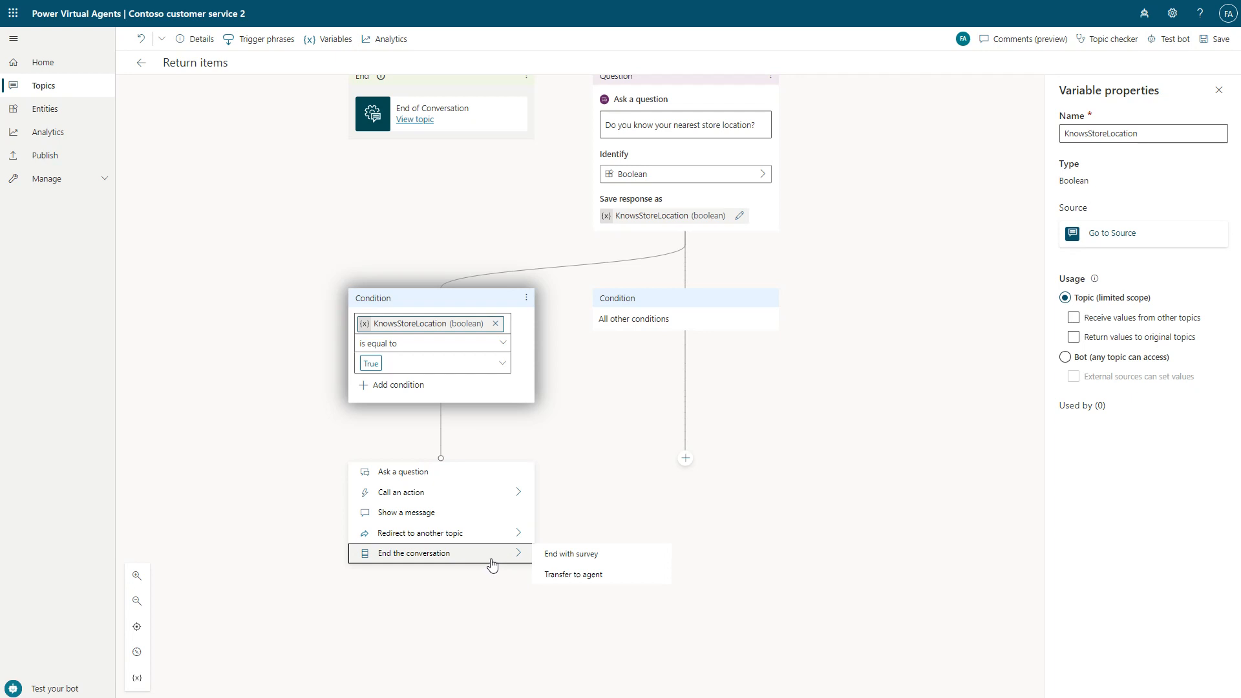
{"action": "left_click", "coordinate": [570, 555]}
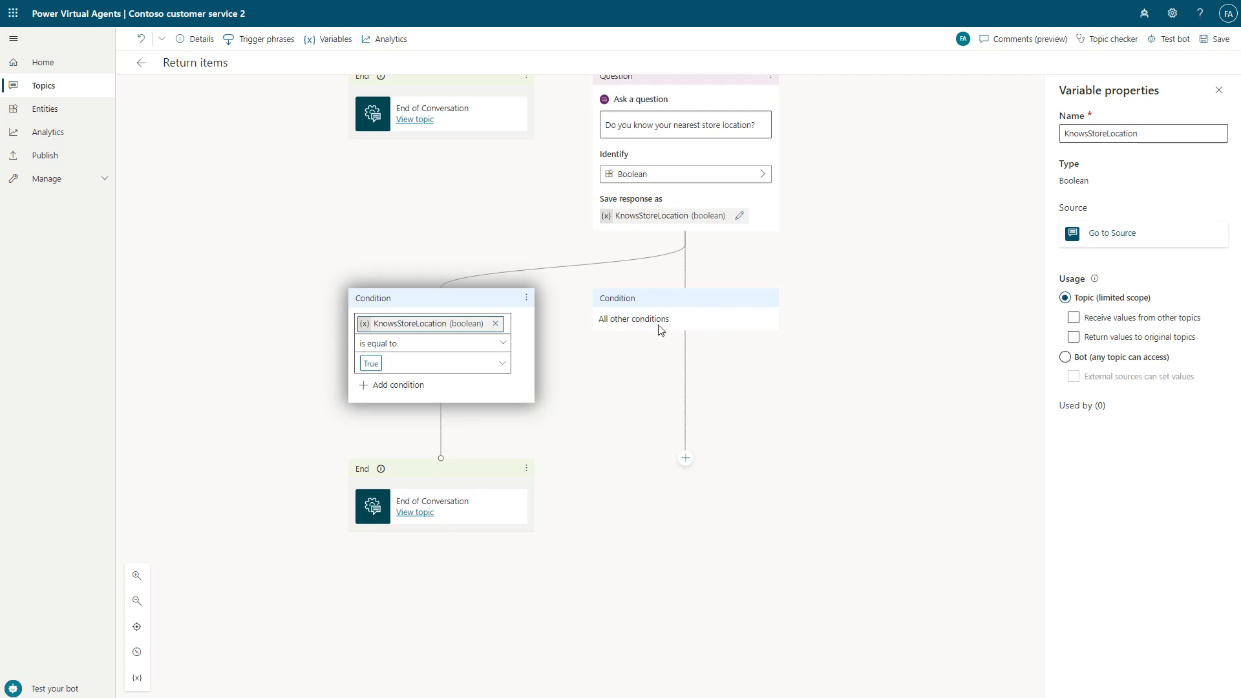
Step: Redirect the store location check's All other conditions branch to the Get store locations topic
{"action": "left_click", "coordinate": [686, 460]}
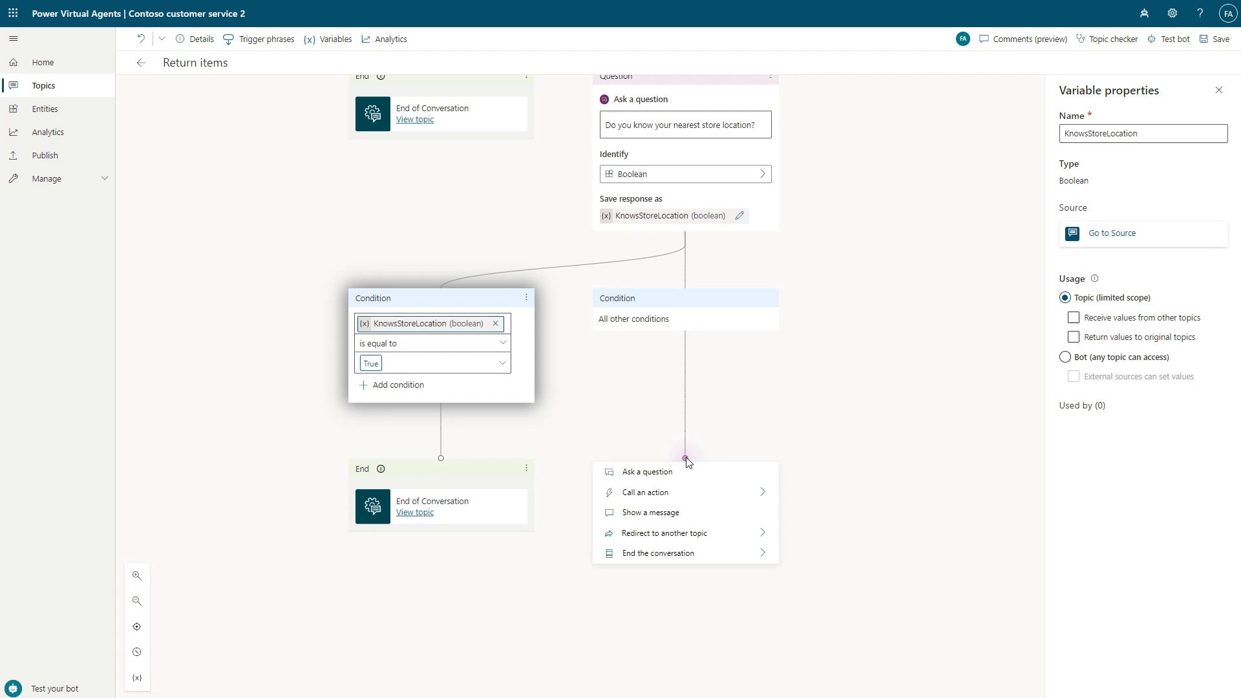
{"action": "left_click", "coordinate": [731, 540]}
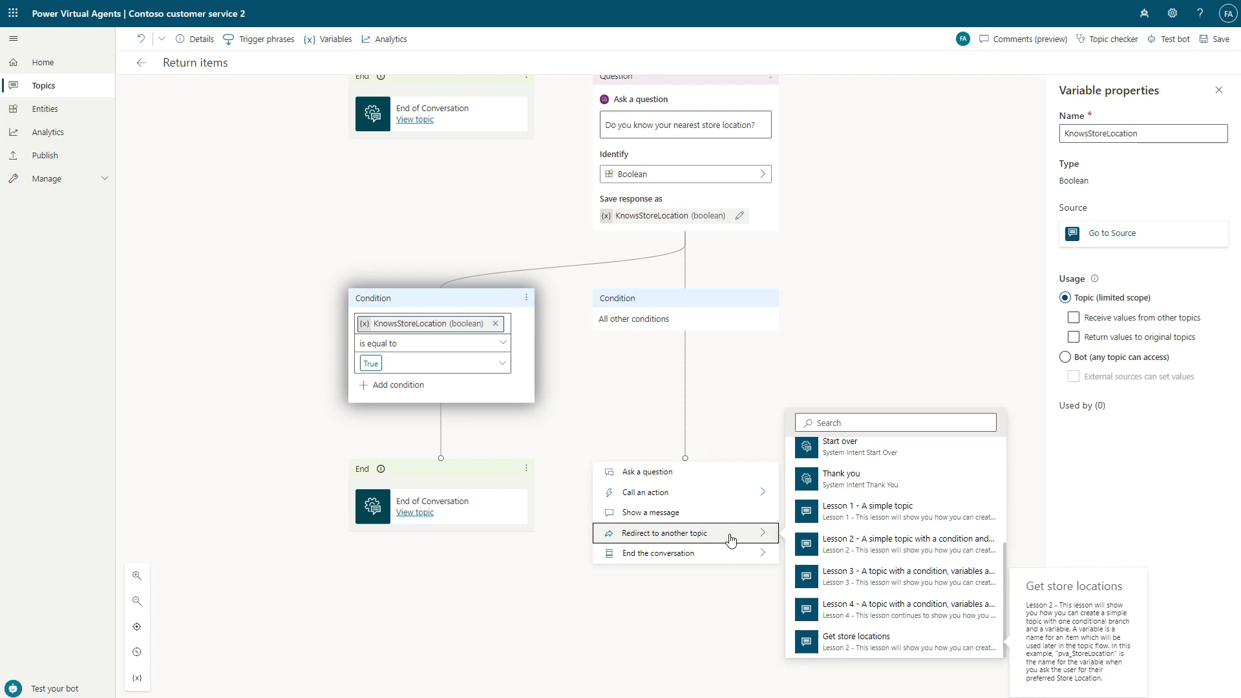
{"action": "scroll", "coordinate": [867, 548], "scroll_direction": "up", "scroll_amount": 3}
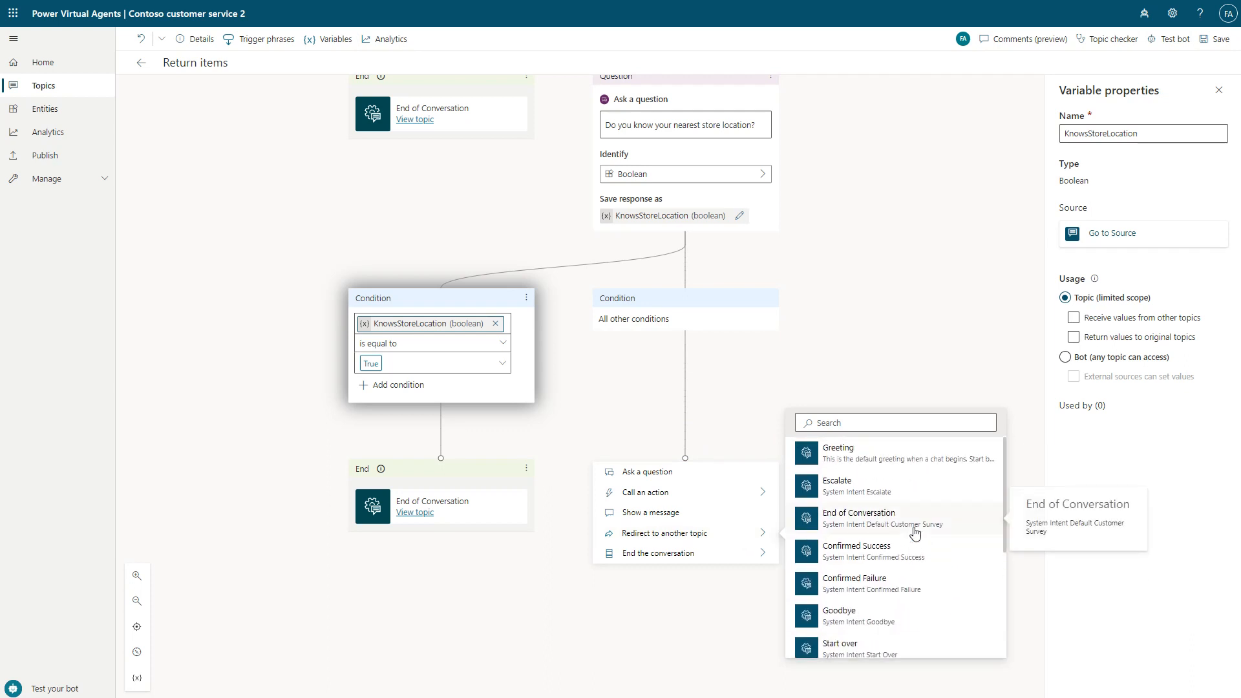
{"action": "scroll", "coordinate": [914, 532], "scroll_direction": "down", "scroll_amount": 3}
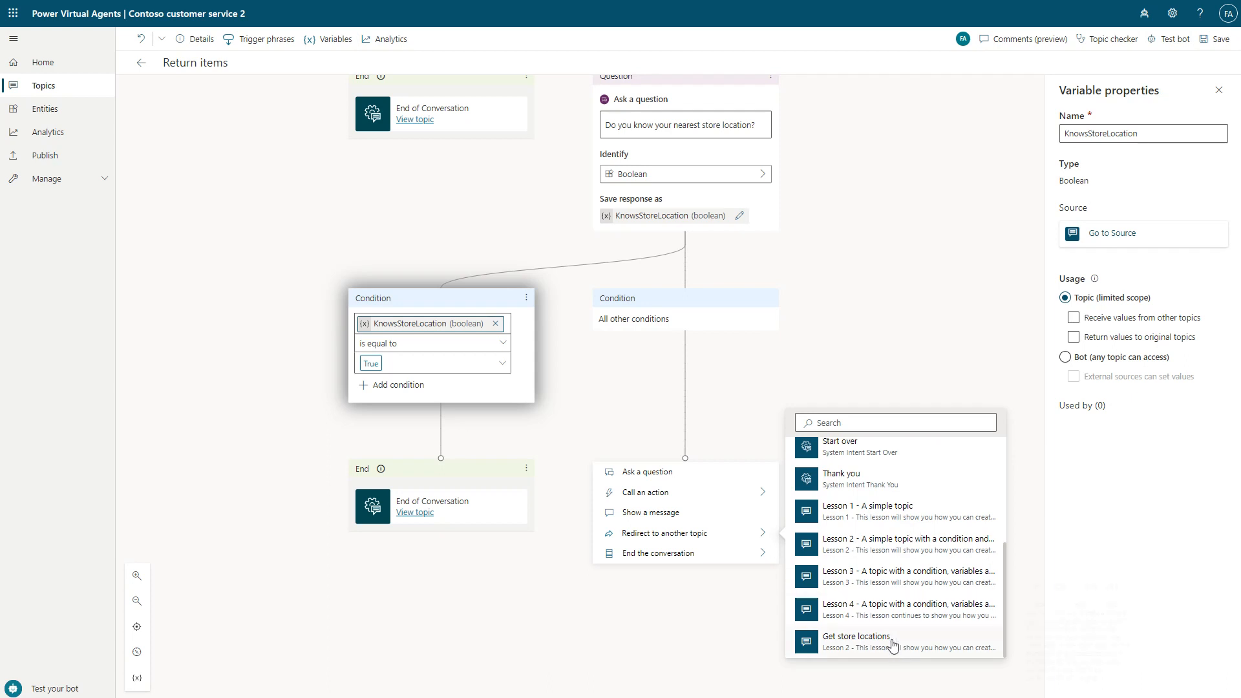
{"action": "left_click", "coordinate": [892, 644]}
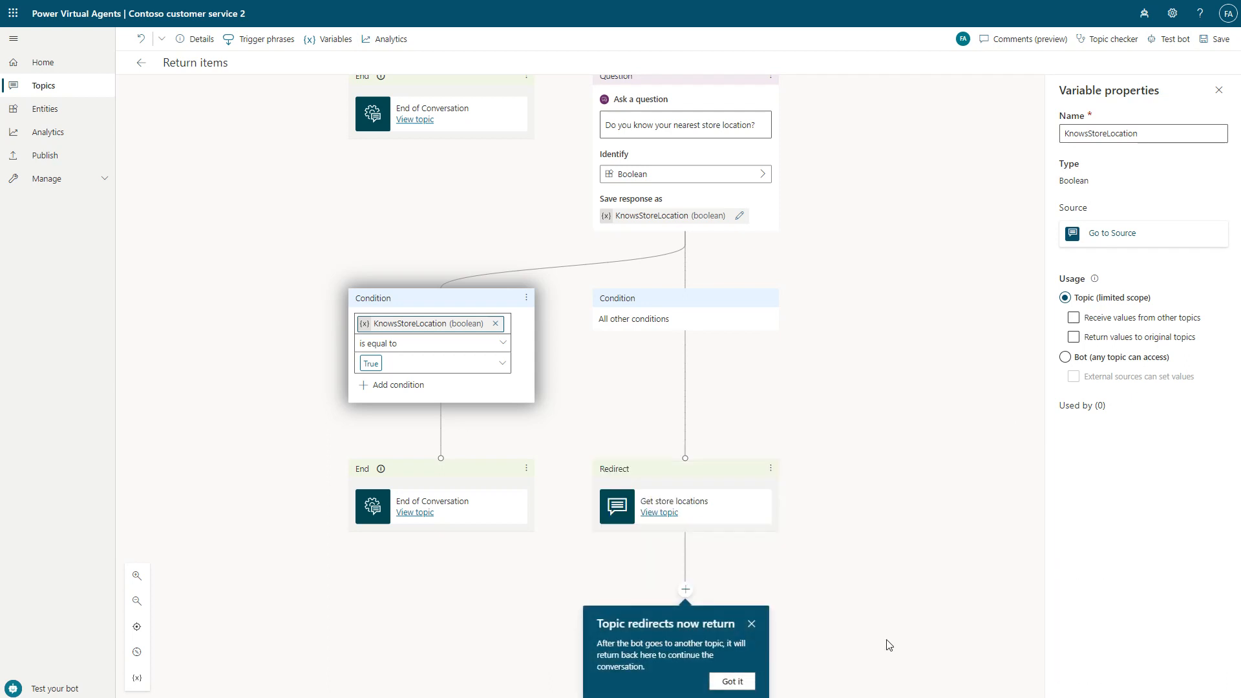
Step: Dismiss the topic redirect tip, save the Return items topic and close the variable properties
{"action": "left_click", "coordinate": [729, 681]}
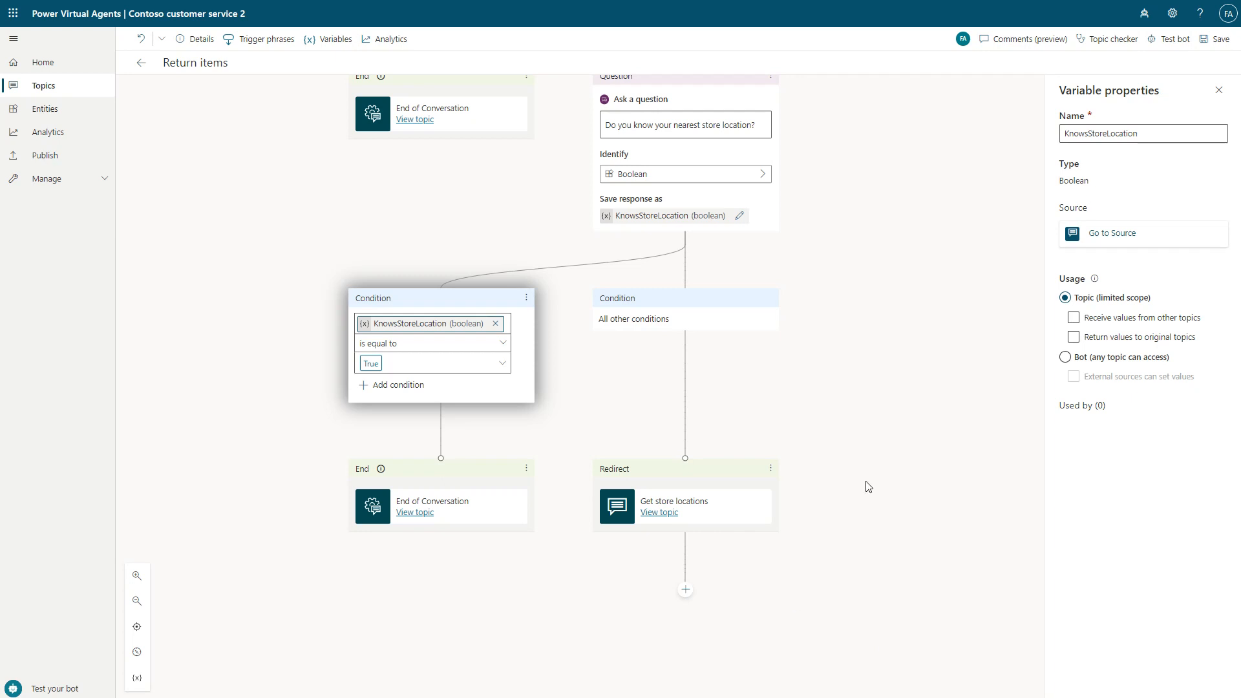
{"action": "left_click", "coordinate": [1219, 43]}
{"action": "left_click", "coordinate": [1220, 92]}
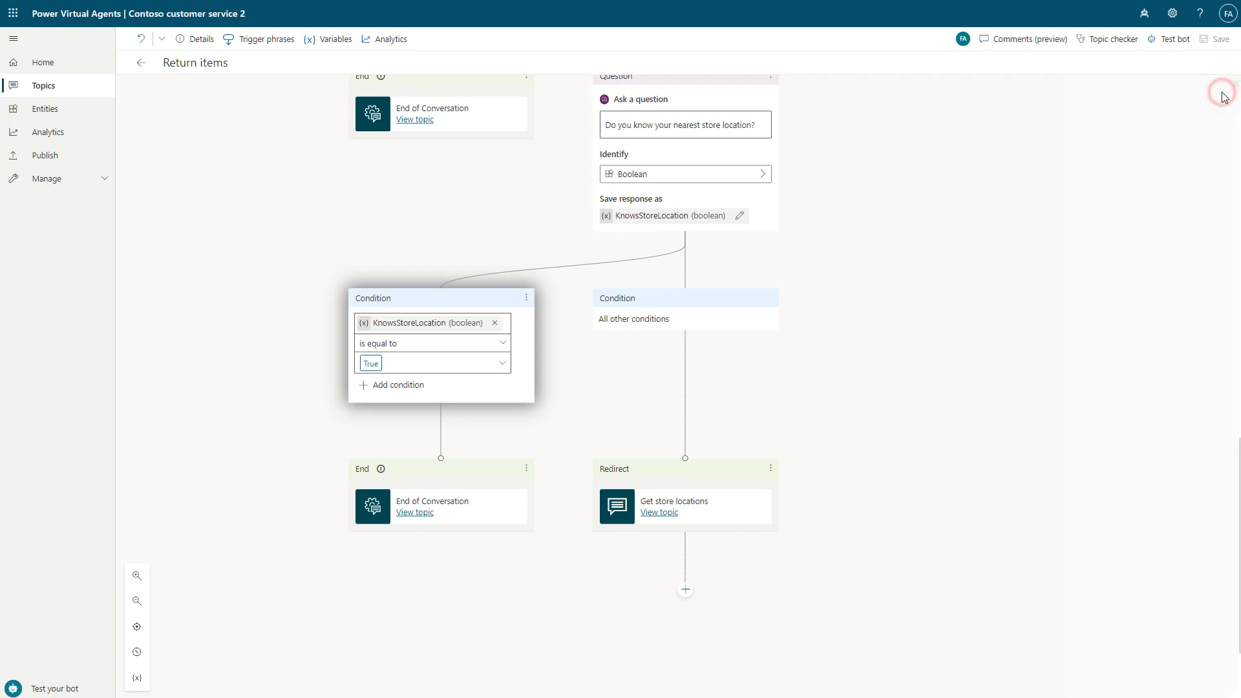
Step: Start a test conversation with the bot by sending "how to return a product"
{"action": "left_click", "coordinate": [72, 689]}
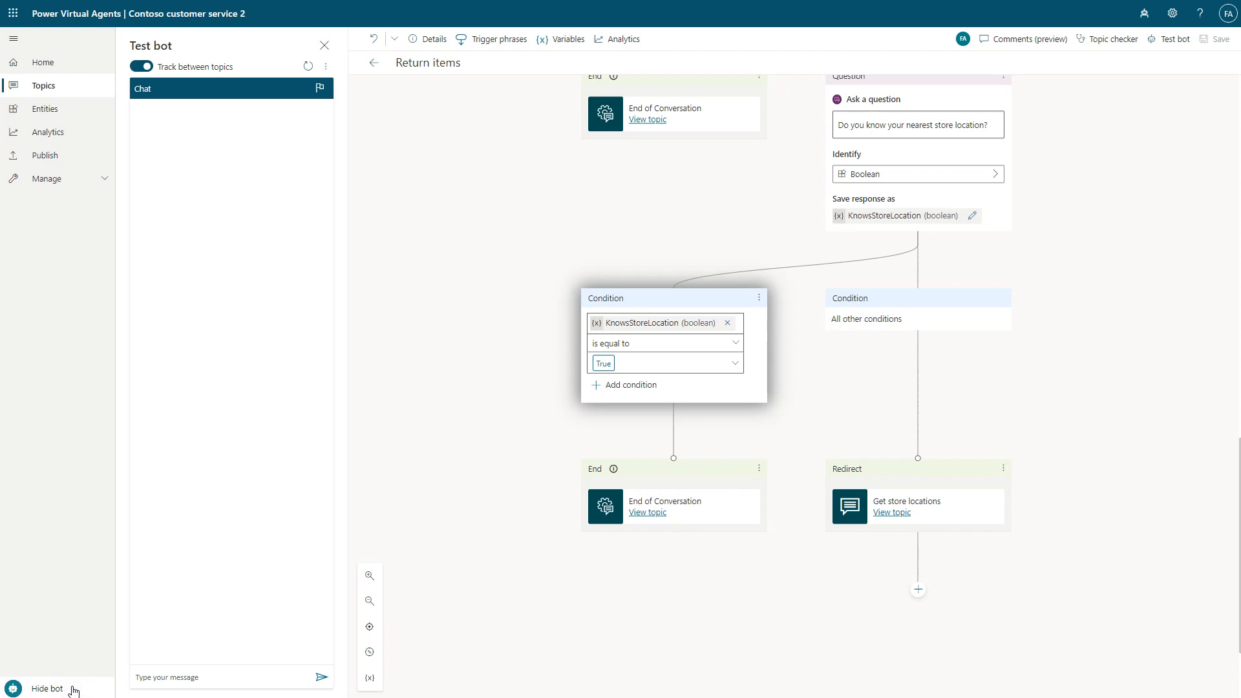
{"action": "left_click", "coordinate": [246, 678]}
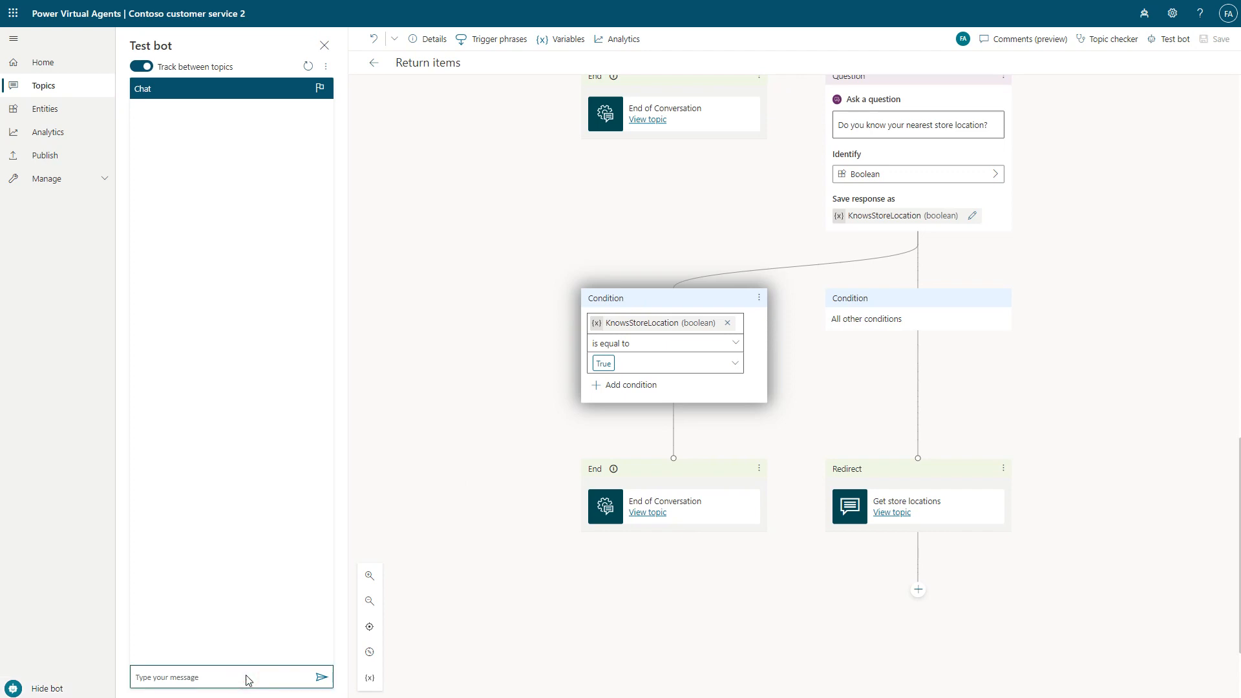
{"action": "type", "text": "how to return a product"}
{"action": "key", "text": "Return"}
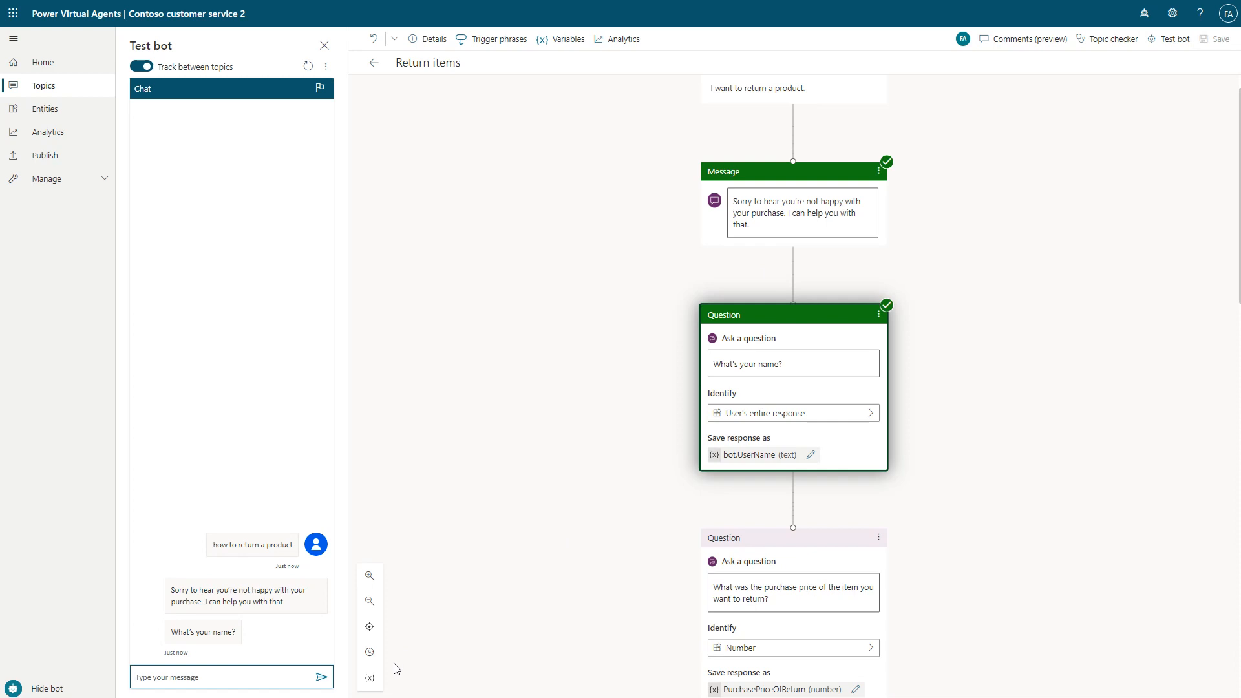
Step: Display the topic variable values and answer the test bot's name question with the customer's name
{"action": "left_click", "coordinate": [371, 679]}
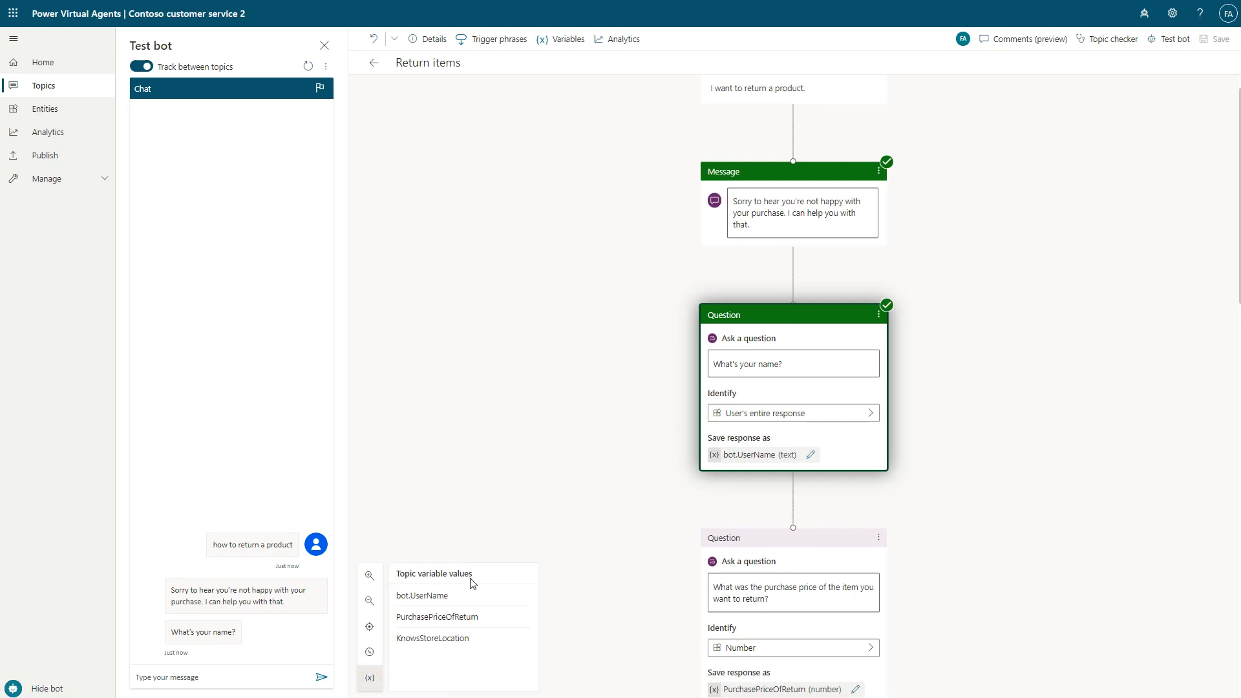
{"action": "left_click", "coordinate": [252, 677]}
{"action": "type", "text": "Antoni"}
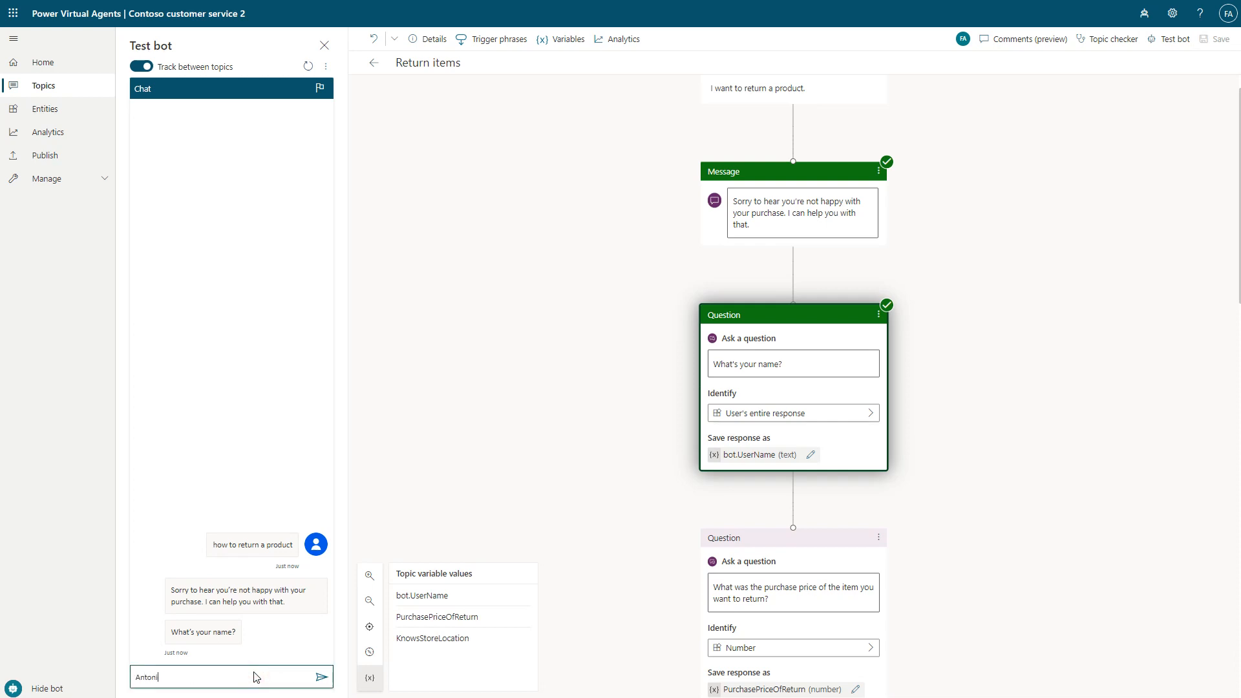
{"action": "type", "text": "o"}
{"action": "key", "text": "Return"}
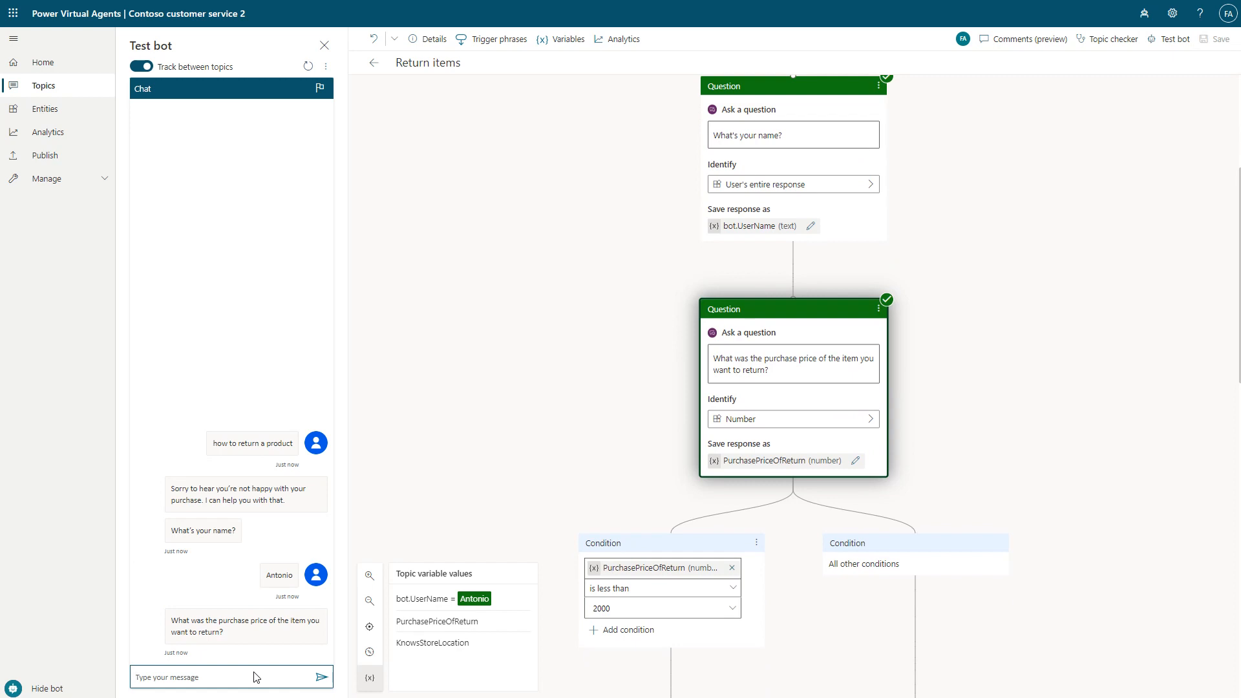
Step: Reply 1800 as the purchase price, answer Yes to "Did that answer your question?", and hide the test bot
{"action": "type", "text": "1800"}
{"action": "key", "text": "Return"}
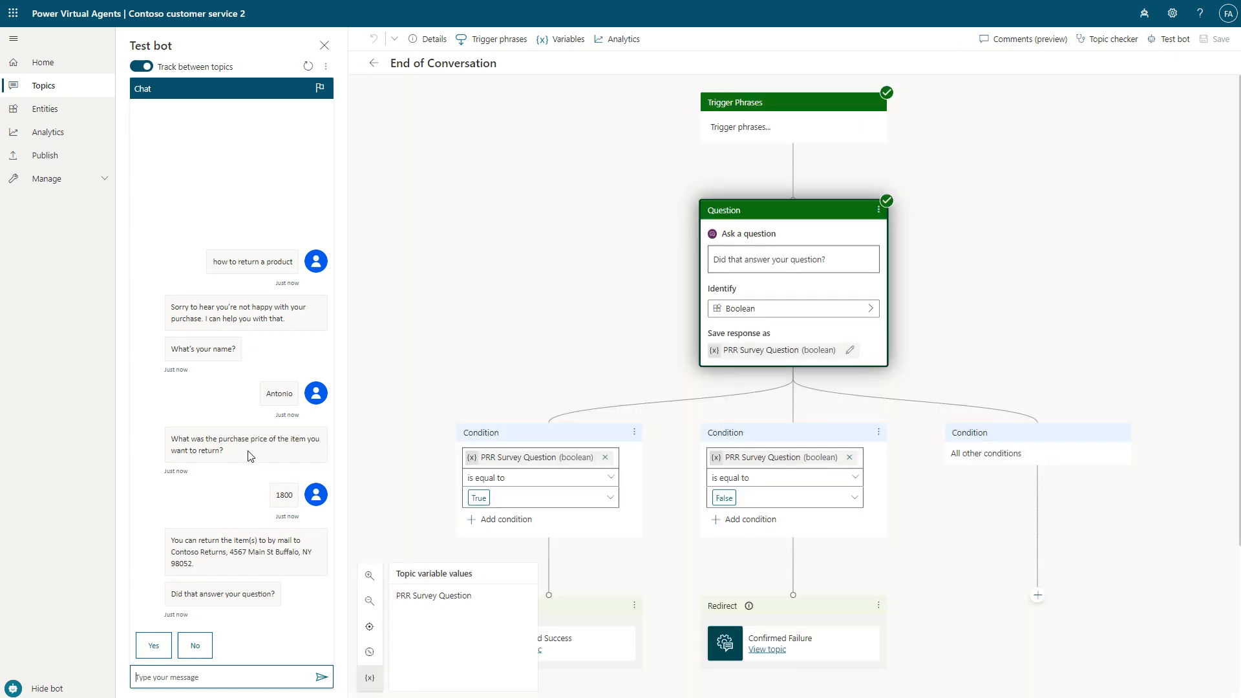
{"action": "left_click", "coordinate": [161, 649]}
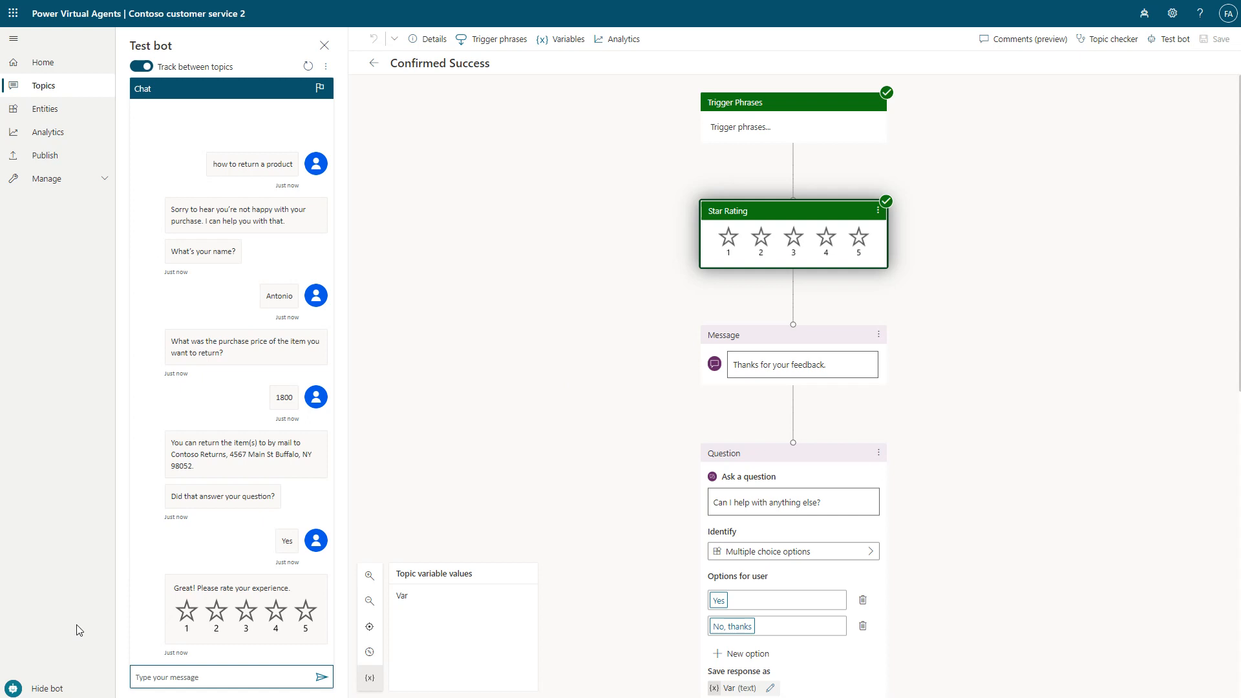
{"action": "left_click", "coordinate": [46, 687]}
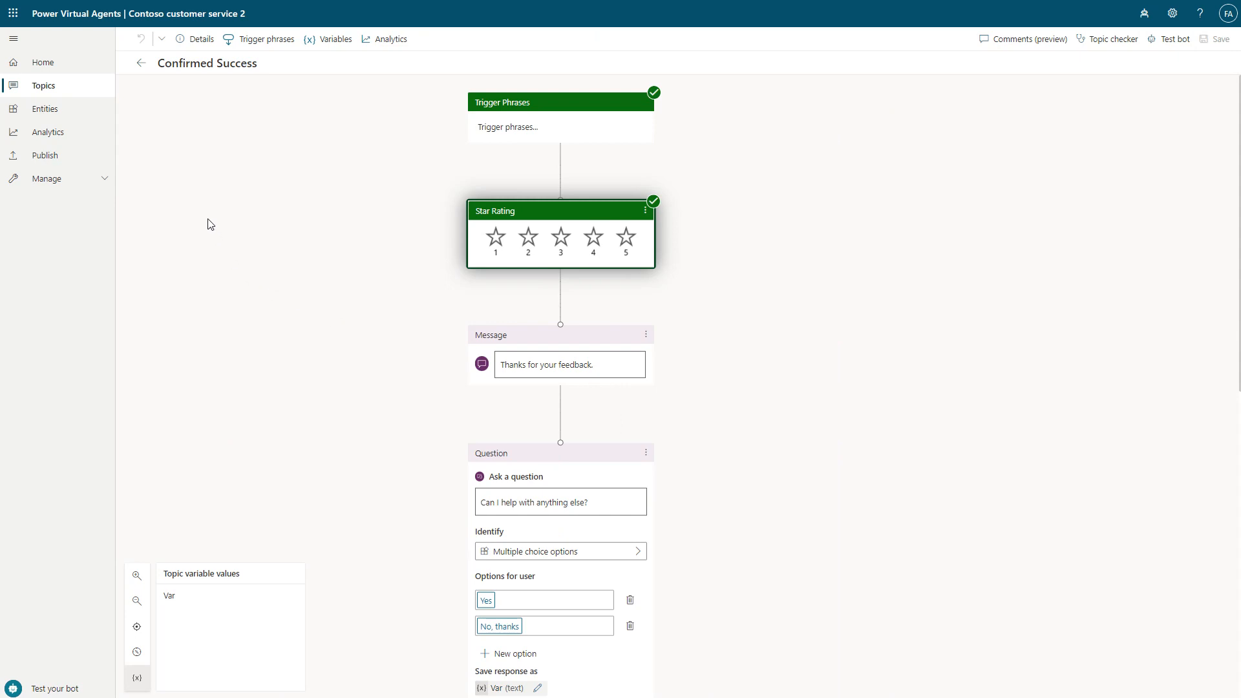
Step: Create a new closed list entity named "Shipping option"
{"action": "left_click", "coordinate": [78, 118]}
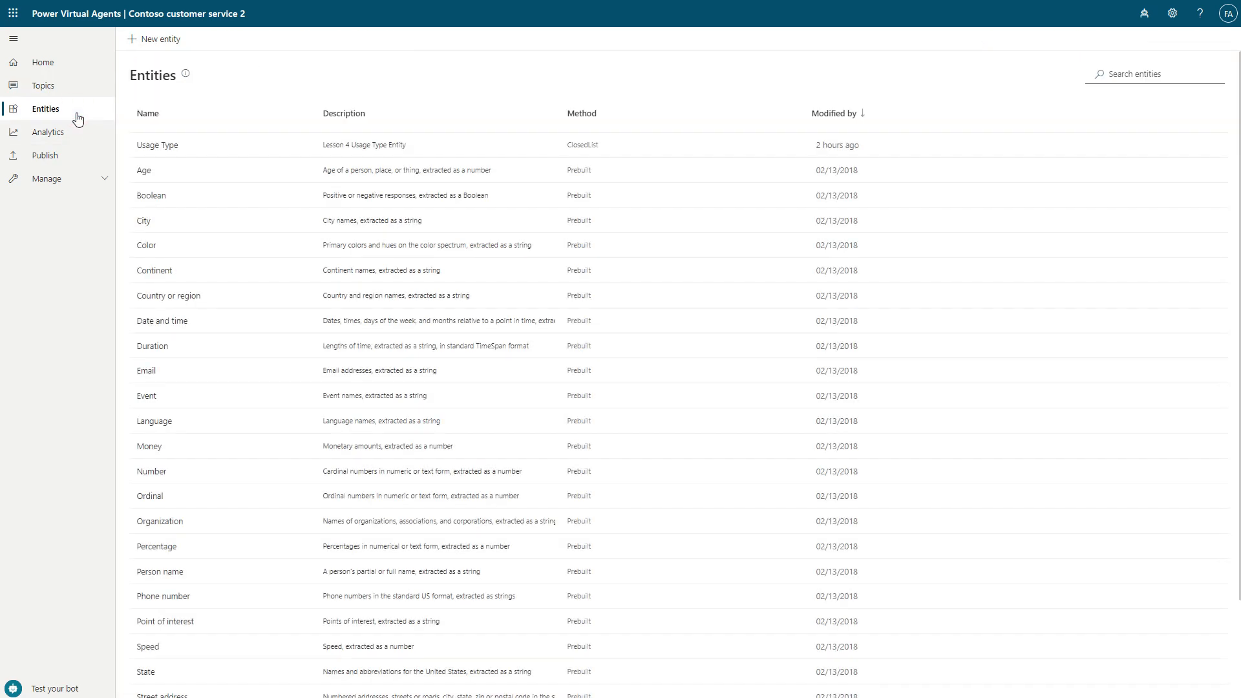
{"action": "left_click", "coordinate": [161, 41]}
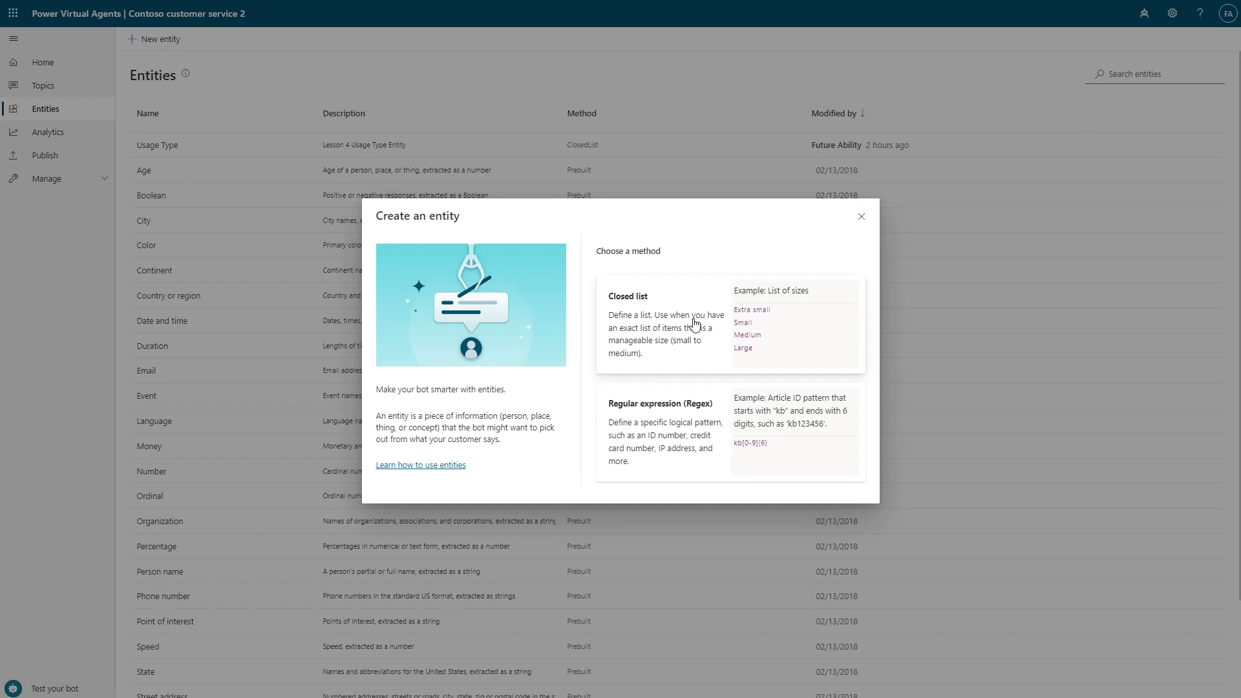
{"action": "left_click", "coordinate": [669, 293]}
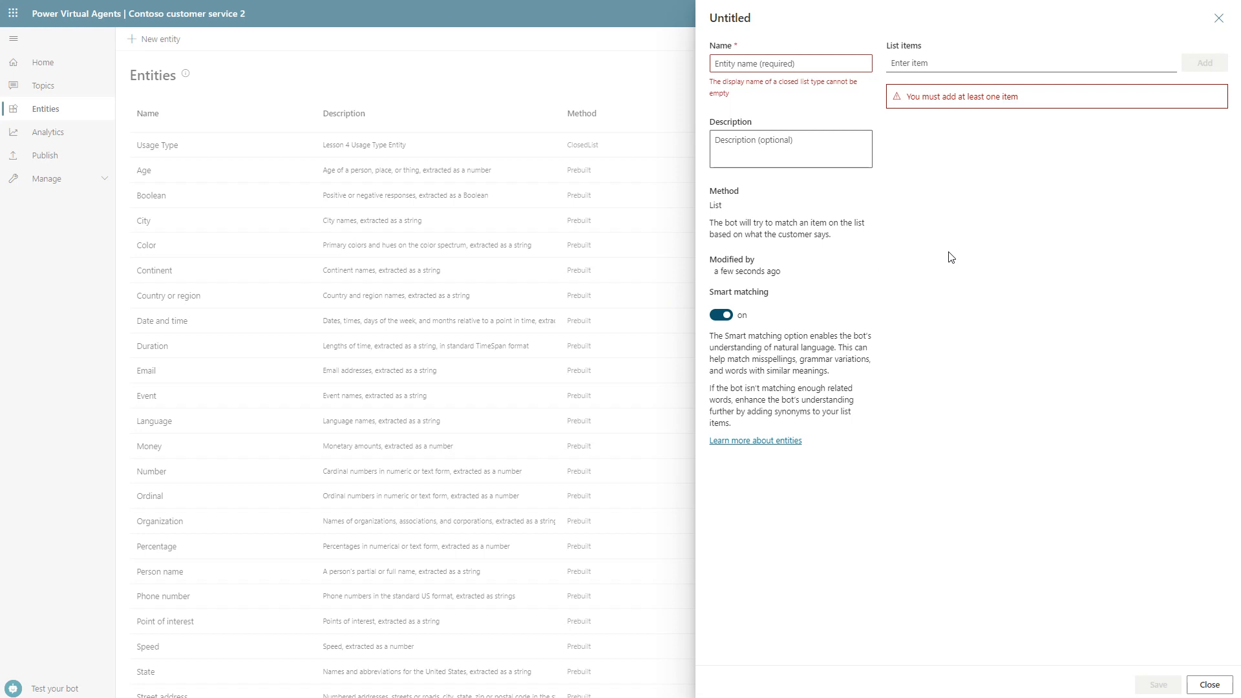
{"action": "left_click", "coordinate": [795, 59]}
{"action": "type", "text": "Shipping option"}
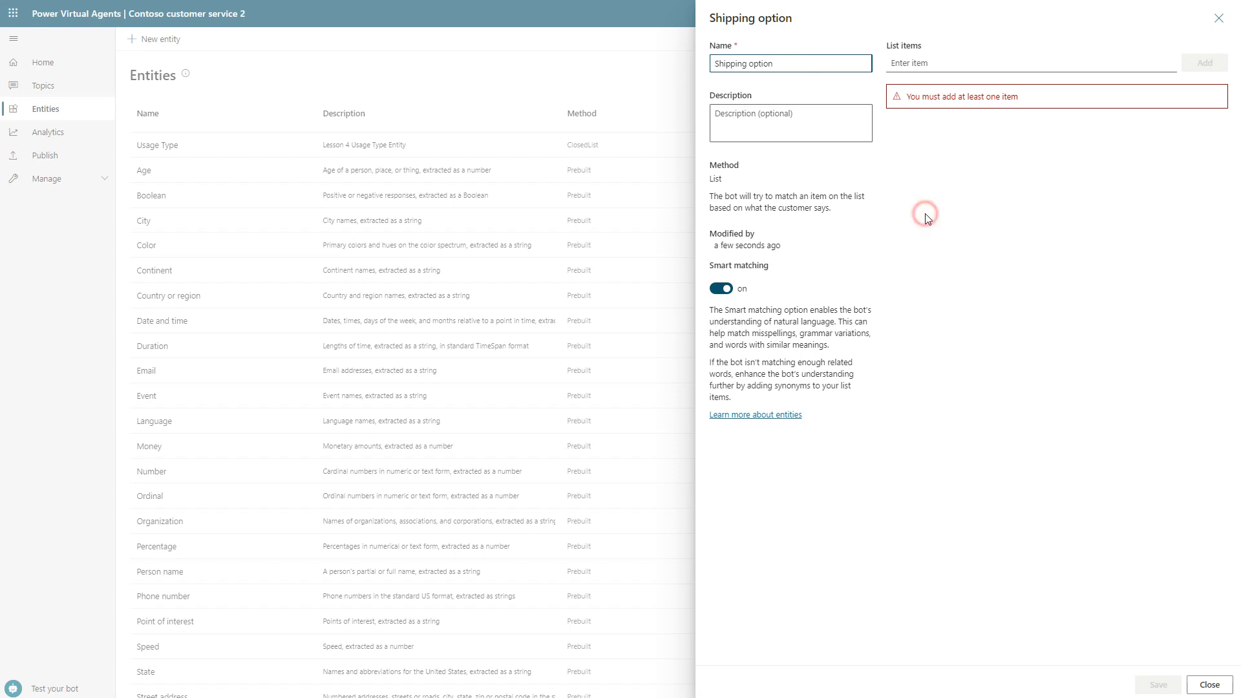
Step: Add the list items Standard shipping, Expedited shipping and Store pickup to the Shipping option entity
{"action": "left_click", "coordinate": [968, 63]}
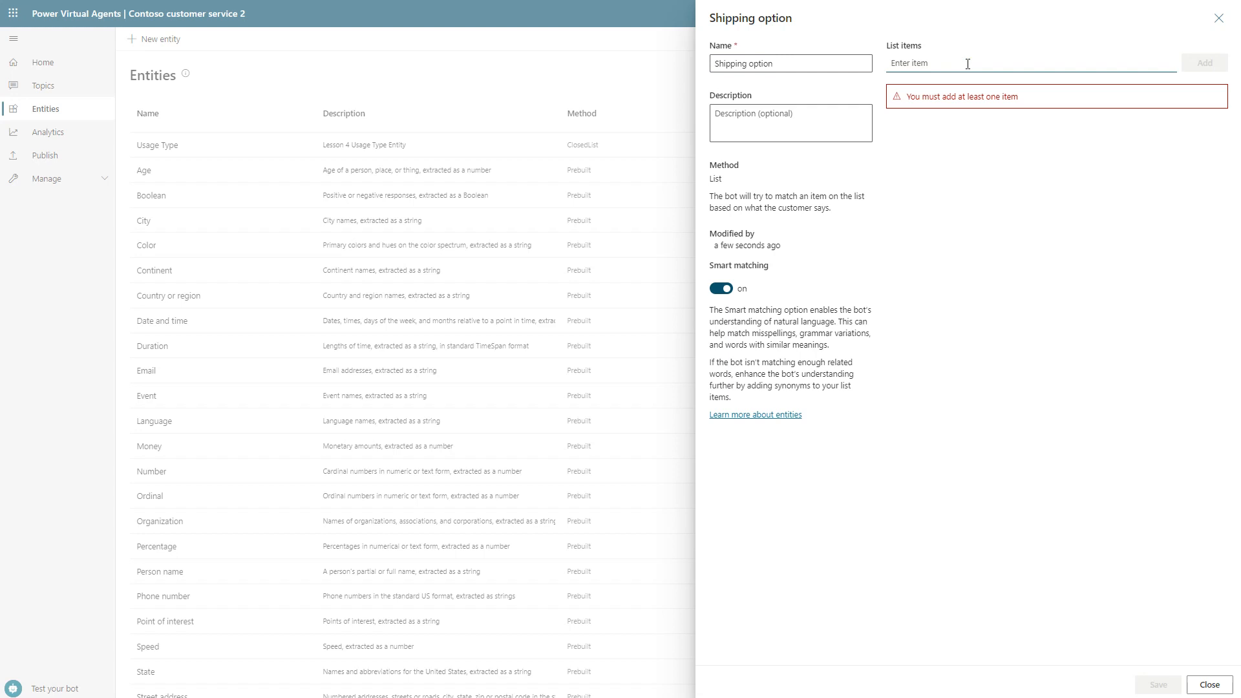
{"action": "type", "text": "Standard shipping"}
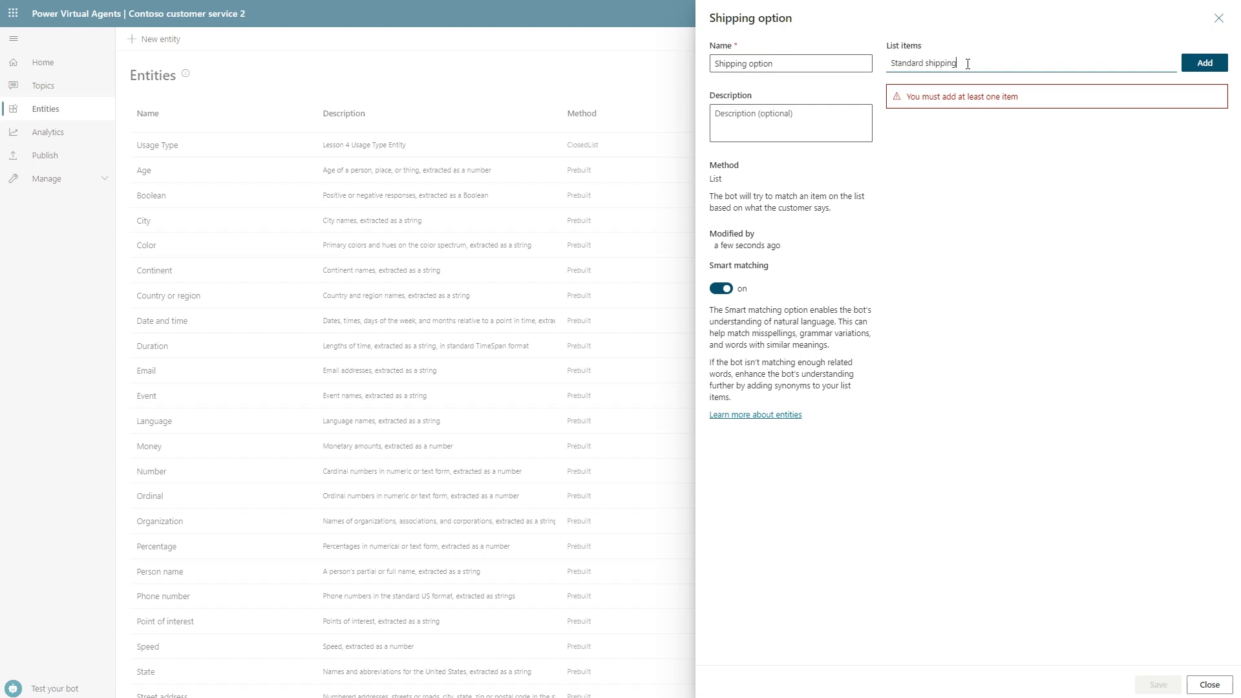
{"action": "left_click", "coordinate": [1204, 63]}
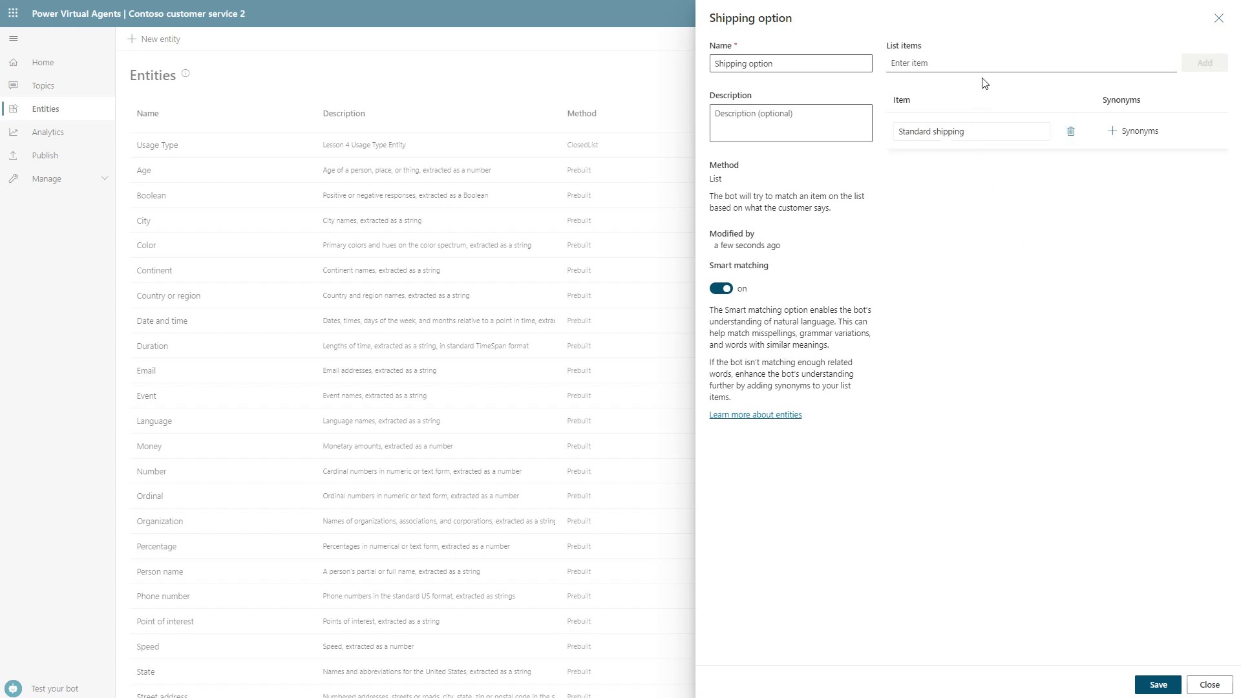
{"action": "type", "text": "Expedited shipping"}
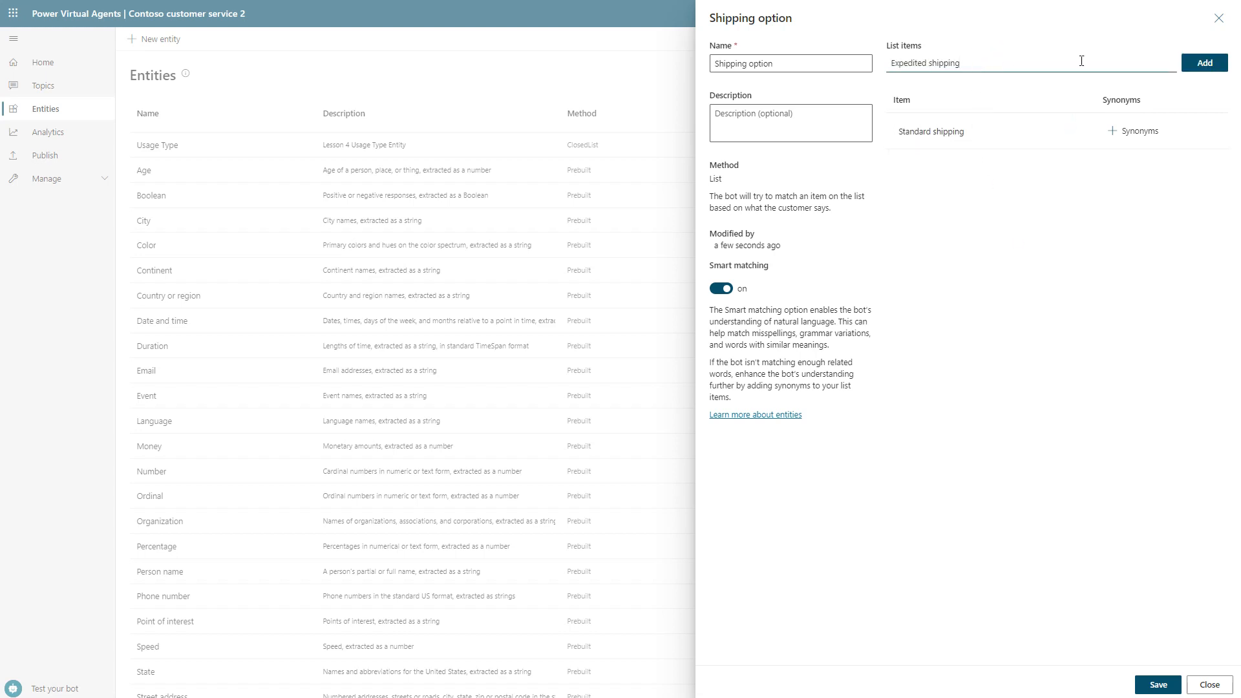
{"action": "left_click", "coordinate": [1200, 65]}
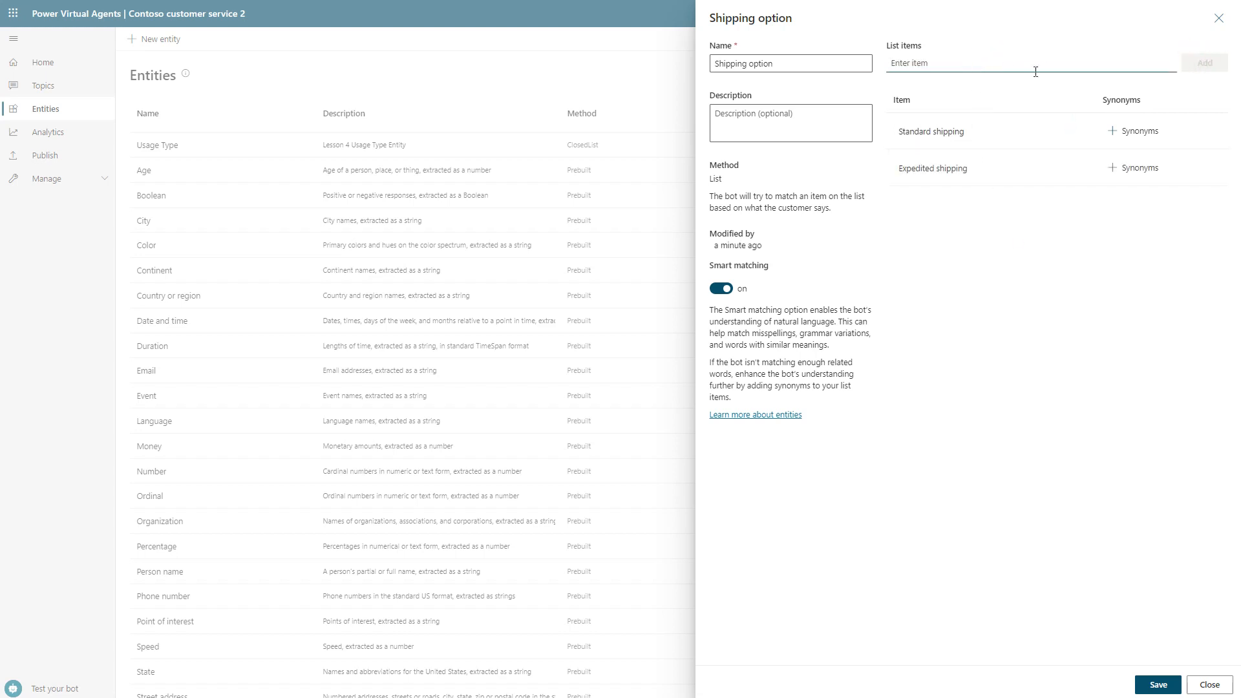
{"action": "type", "text": "Store pickup"}
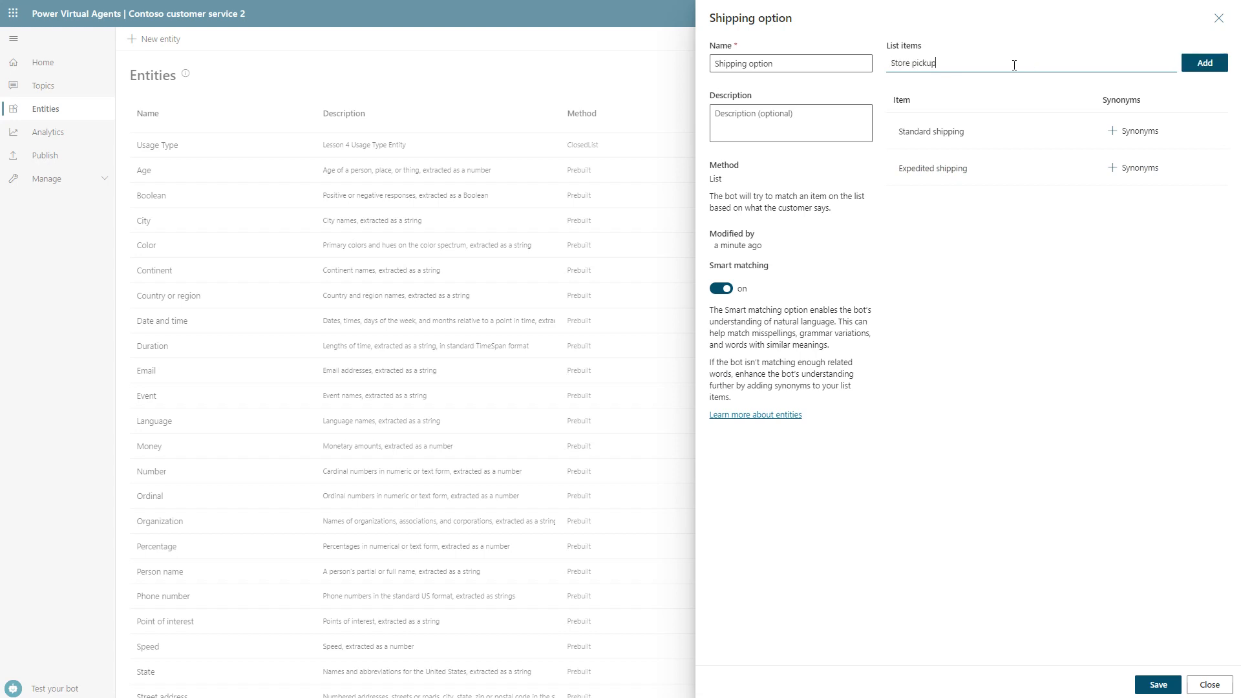
{"action": "left_click", "coordinate": [1204, 68]}
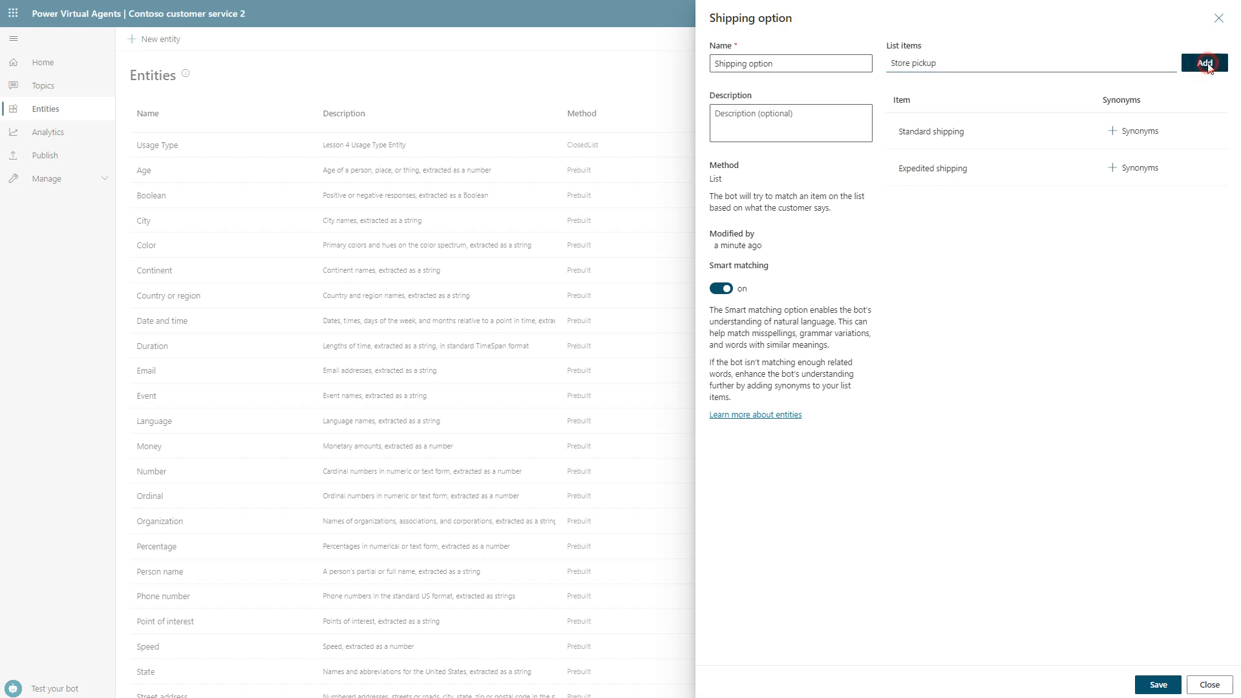
{"action": "left_click", "coordinate": [1111, 292]}
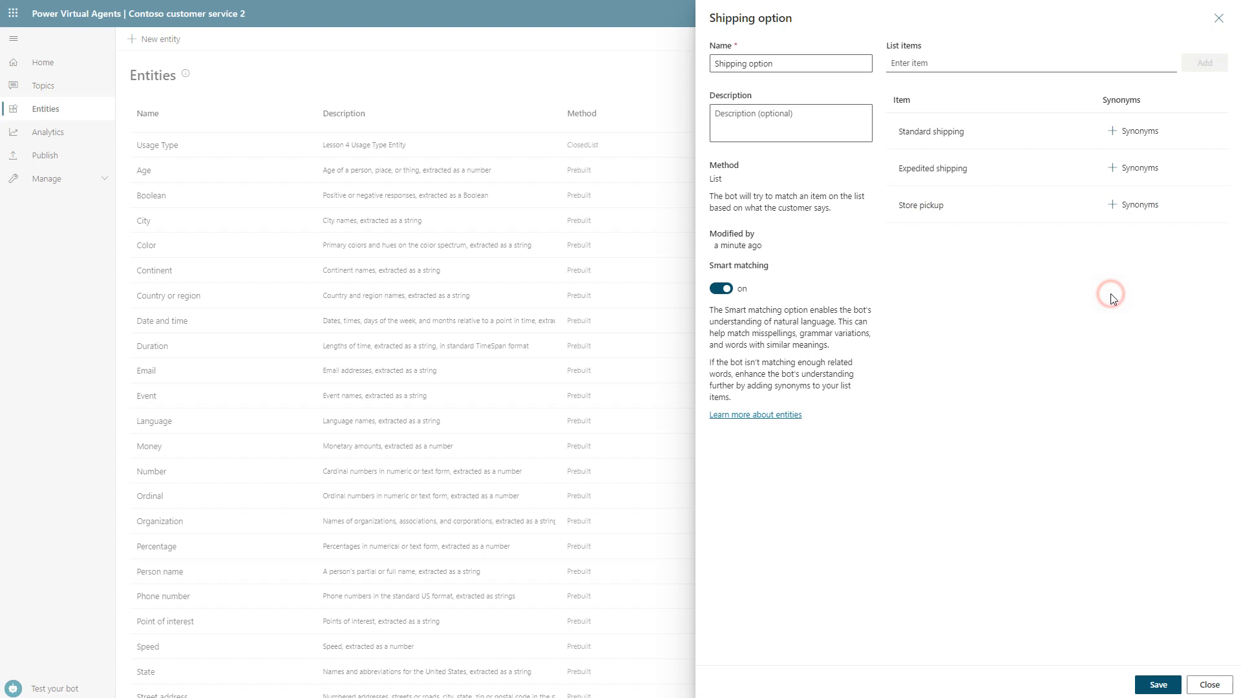
Step: Add the synonyms "free shipping" and "complimentary shipping" to the Standard shipping item
{"action": "mouse_move", "coordinate": [994, 137]}
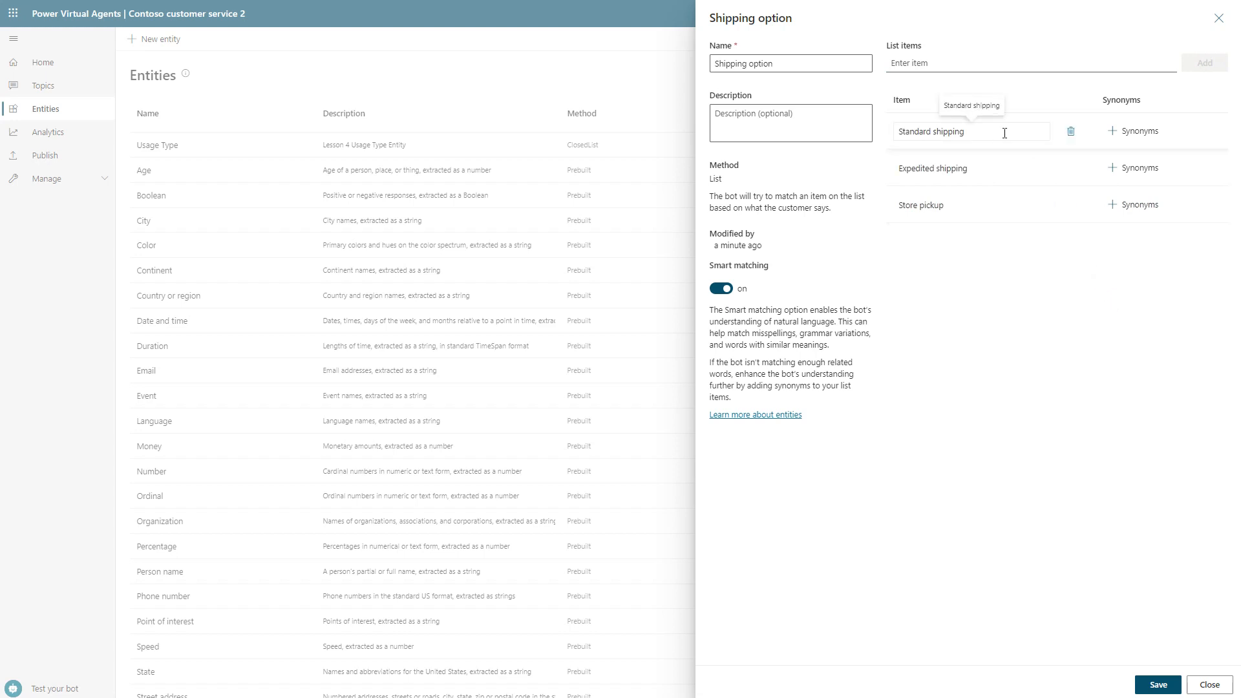
{"action": "left_click", "coordinate": [1139, 132]}
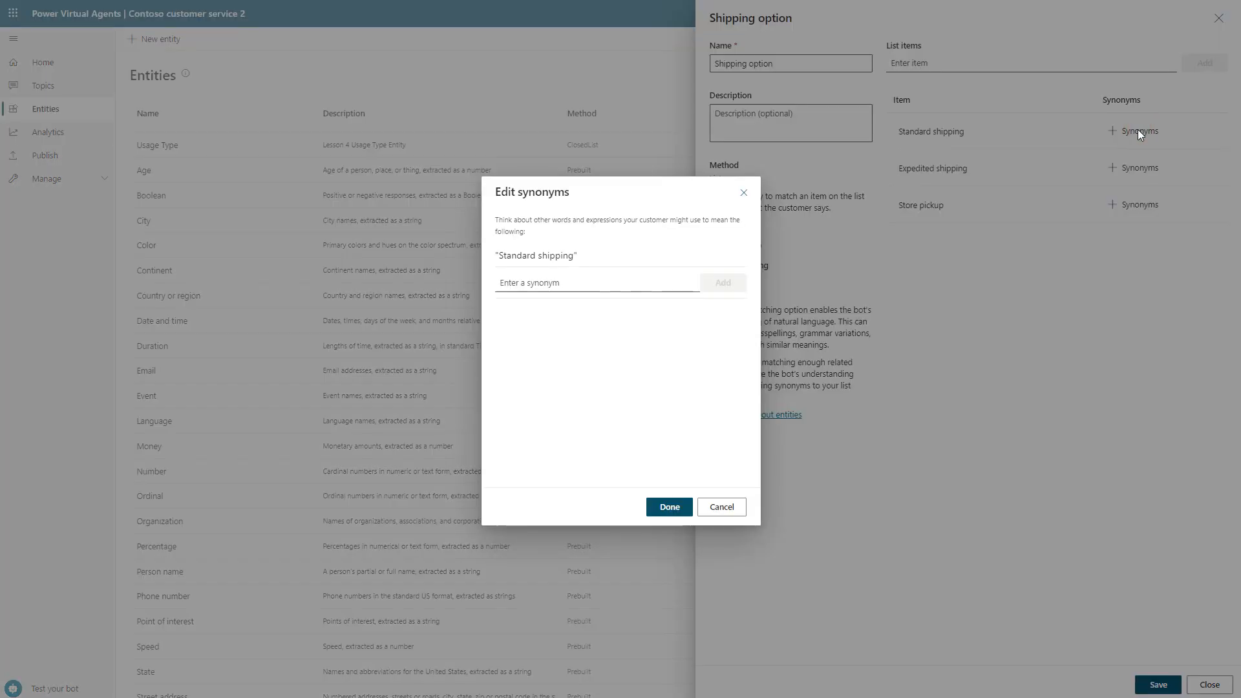
{"action": "left_click", "coordinate": [592, 283]}
{"action": "left_click", "coordinate": [592, 282]}
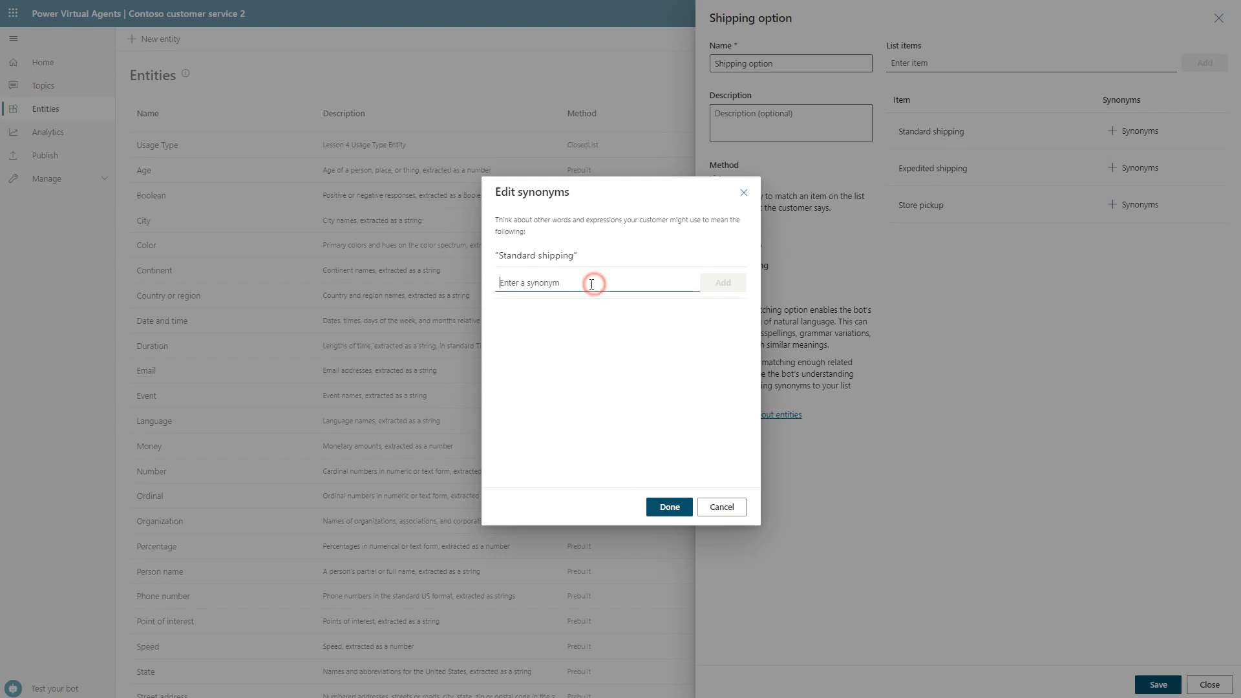
{"action": "type", "text": "free shipping"}
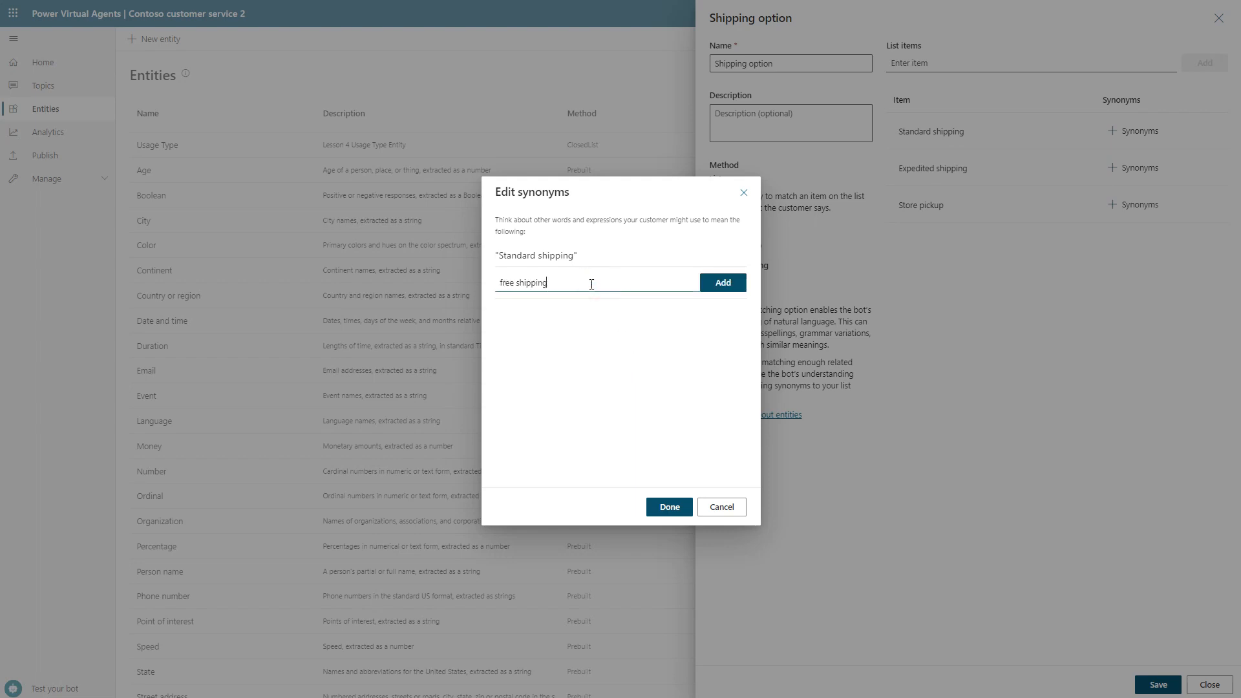
{"action": "left_click", "coordinate": [725, 282]}
{"action": "left_click", "coordinate": [574, 283]}
{"action": "type", "text": "complimentary shipping"}
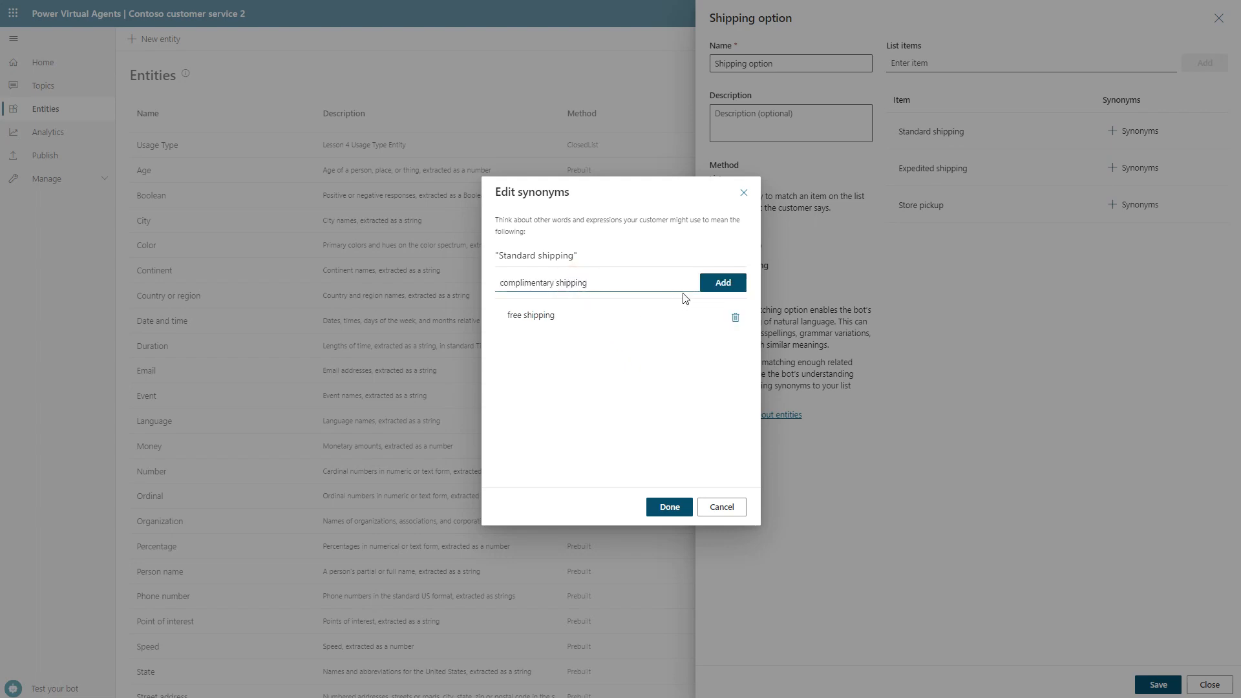
{"action": "left_click", "coordinate": [725, 282]}
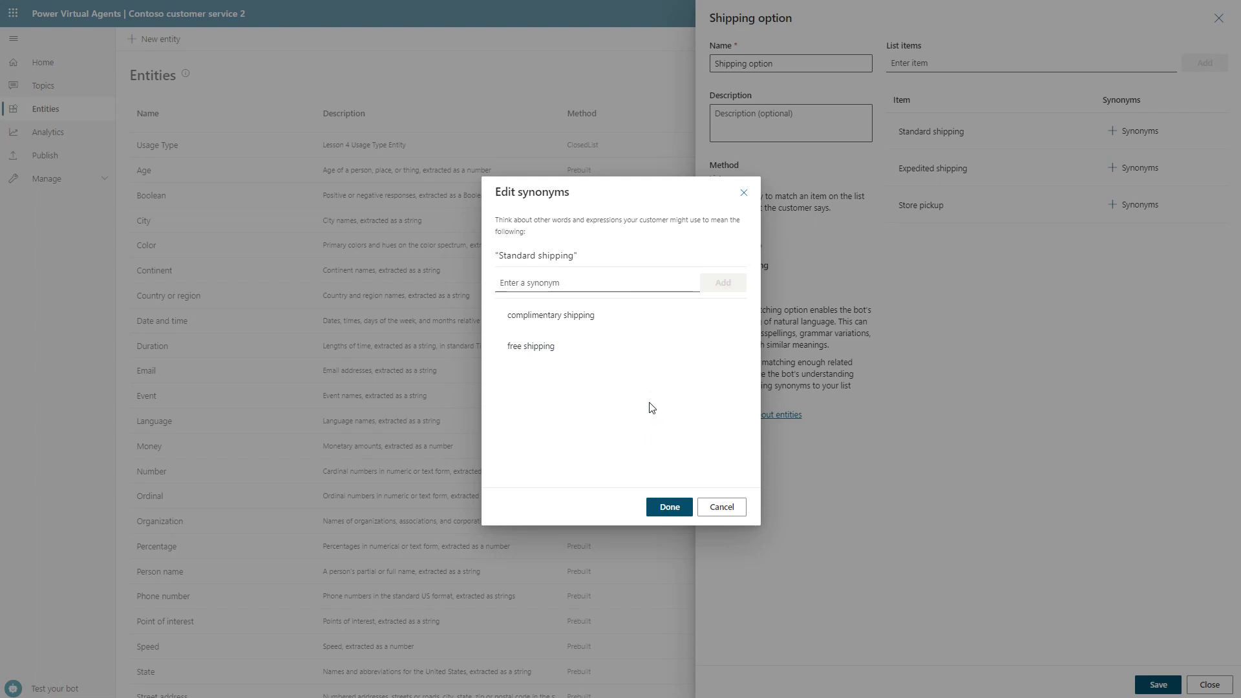
{"action": "left_click", "coordinate": [670, 509]}
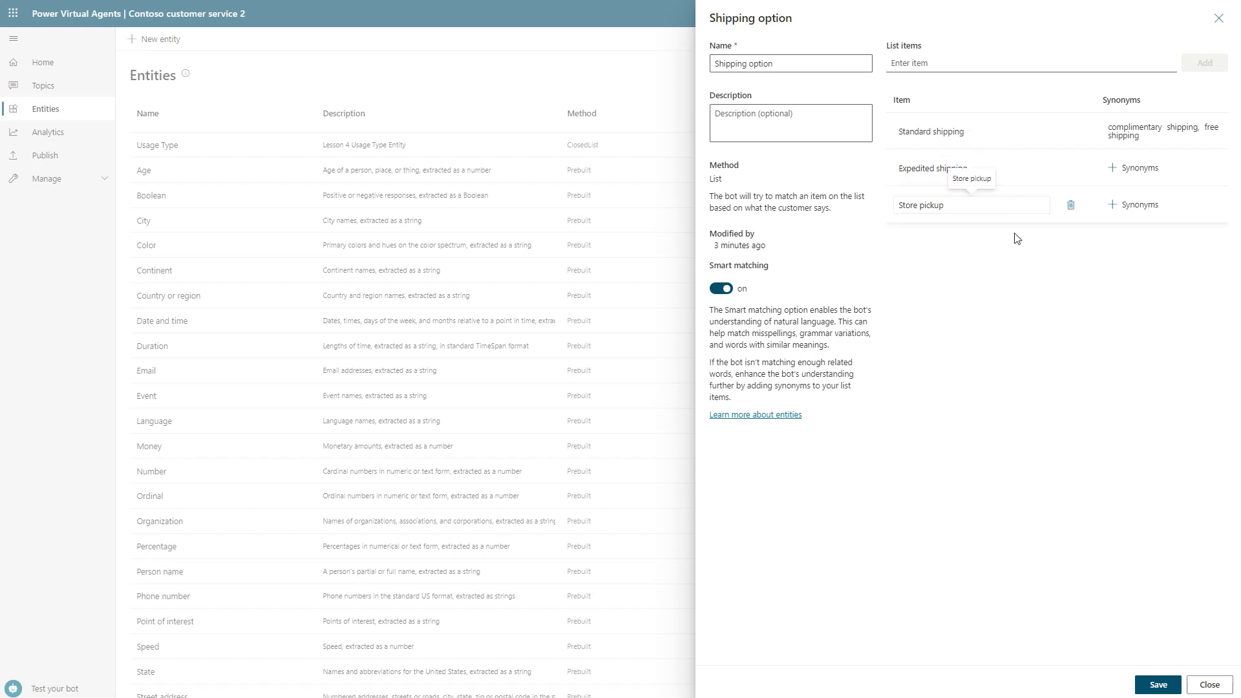
Step: Add the synonyms "same day shipping", "same day guarantee delivery" and "overnight shipping" to the Expedited shipping item
{"action": "left_click", "coordinate": [1139, 169]}
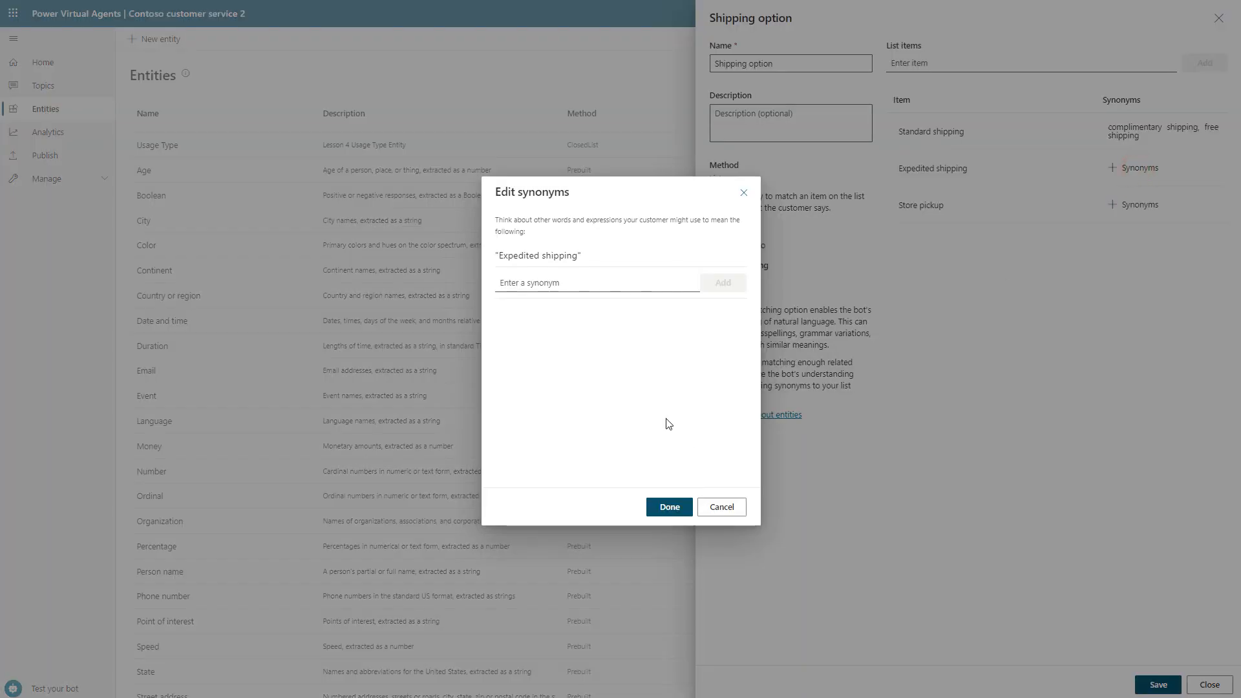
{"action": "left_click", "coordinate": [591, 284]}
{"action": "type", "text": "same day shipping"}
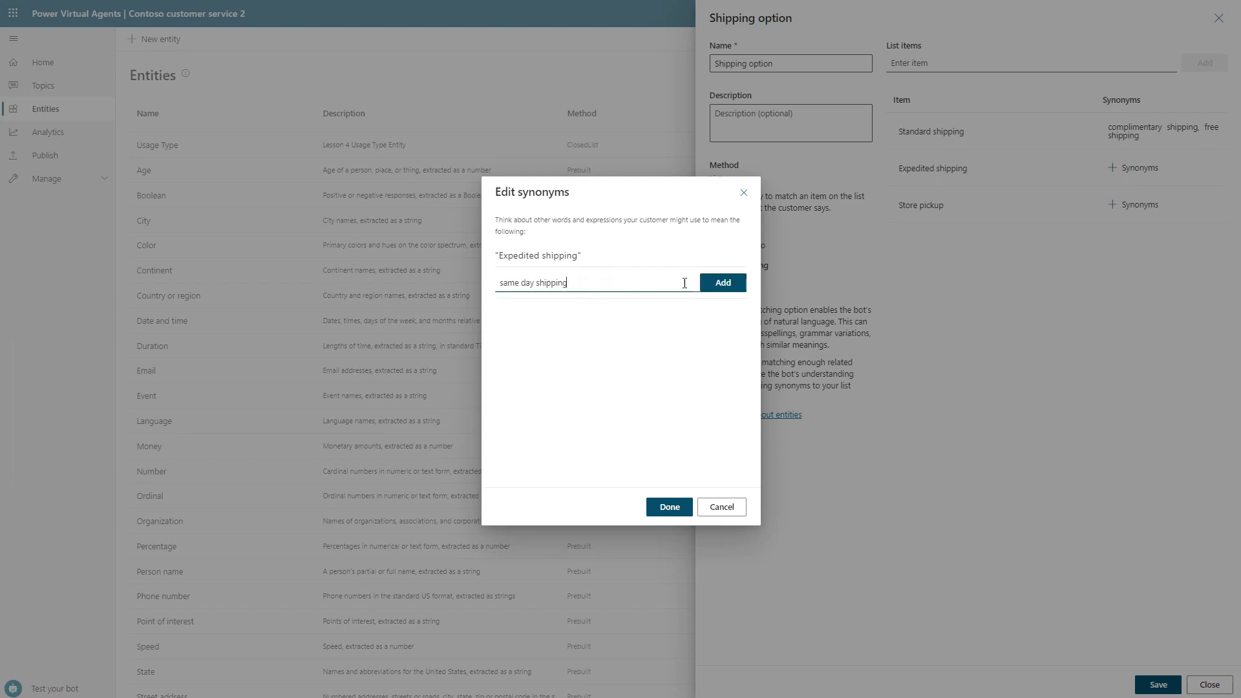
{"action": "left_click", "coordinate": [725, 285]}
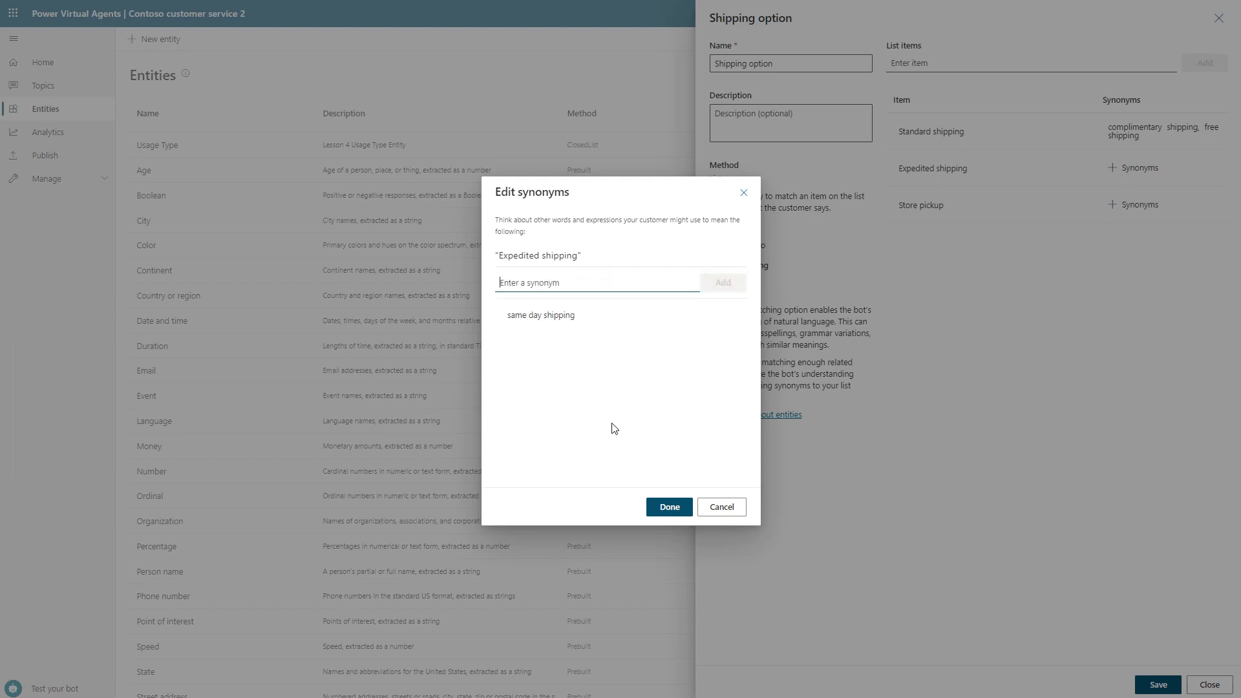
{"action": "left_click", "coordinate": [604, 281]}
{"action": "type", "text": "same day guarantee delivery"}
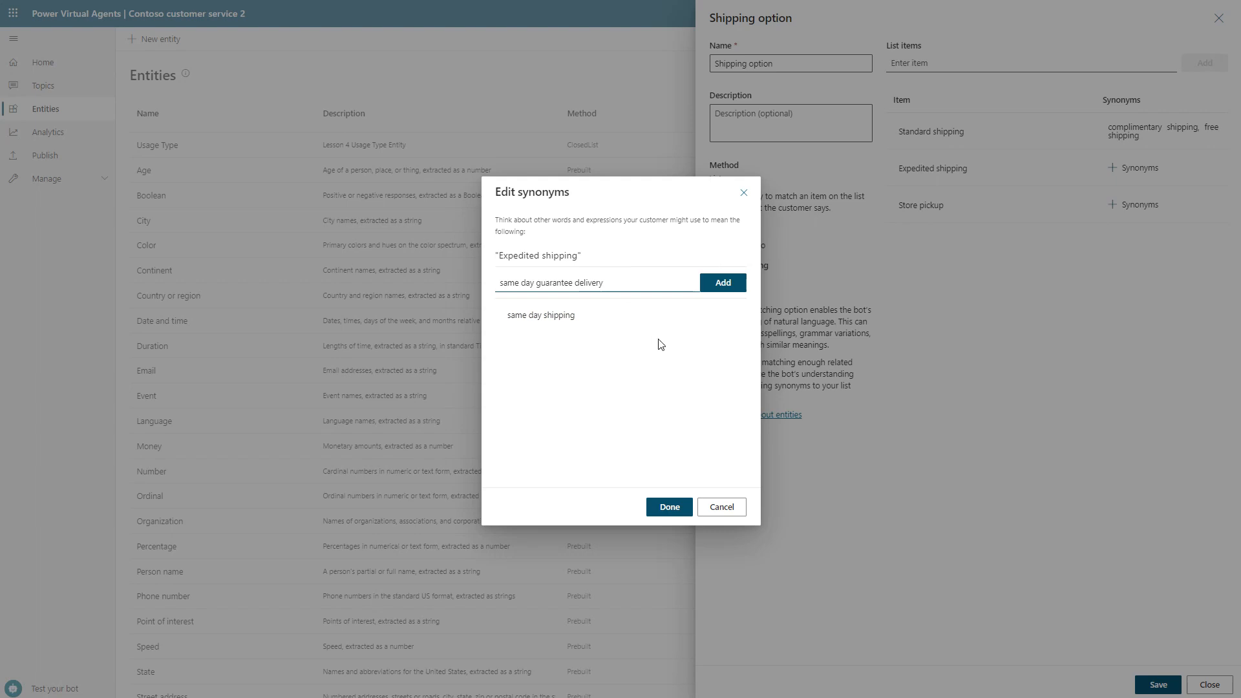
{"action": "left_click", "coordinate": [723, 283]}
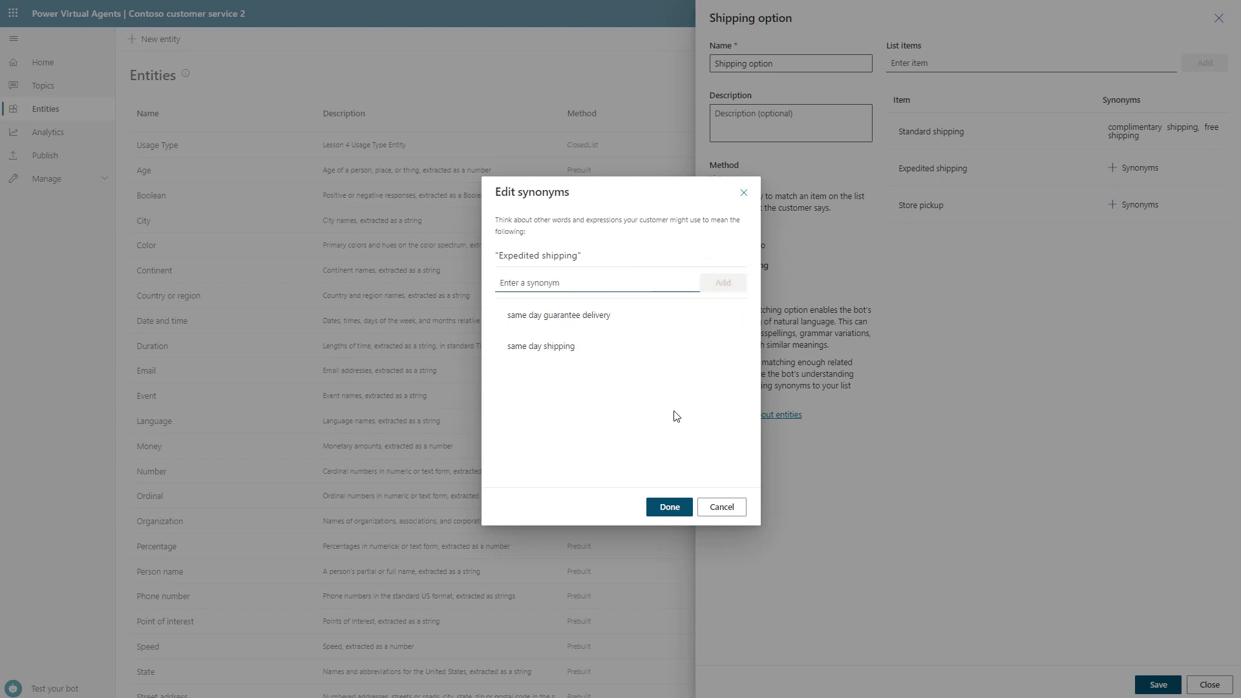
{"action": "left_click", "coordinate": [638, 281]}
{"action": "type", "text": "overnight shipping"}
{"action": "left_click", "coordinate": [723, 285]}
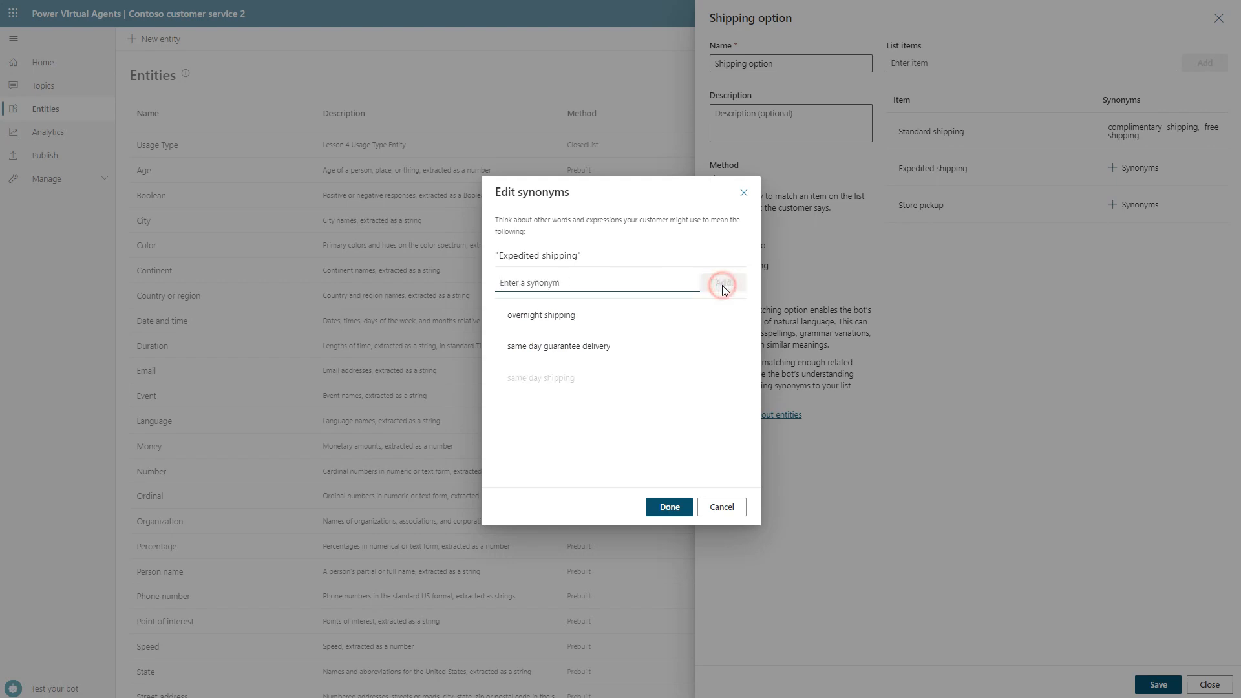
Step: Add the synonyms "fast shipping" and "one day shipping" to Expedited shipping and finish editing its synonyms
{"action": "left_click", "coordinate": [577, 278]}
{"action": "type", "text": "fast shipping"}
{"action": "left_click", "coordinate": [742, 288]}
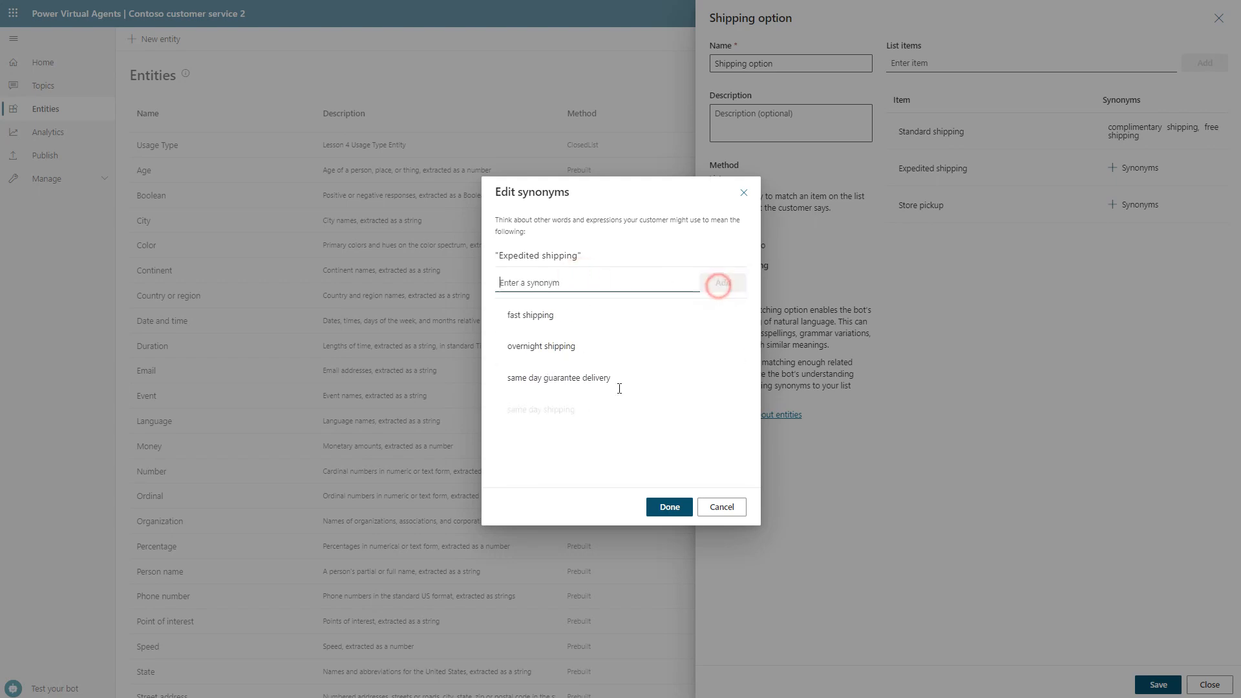
{"action": "left_click", "coordinate": [599, 278]}
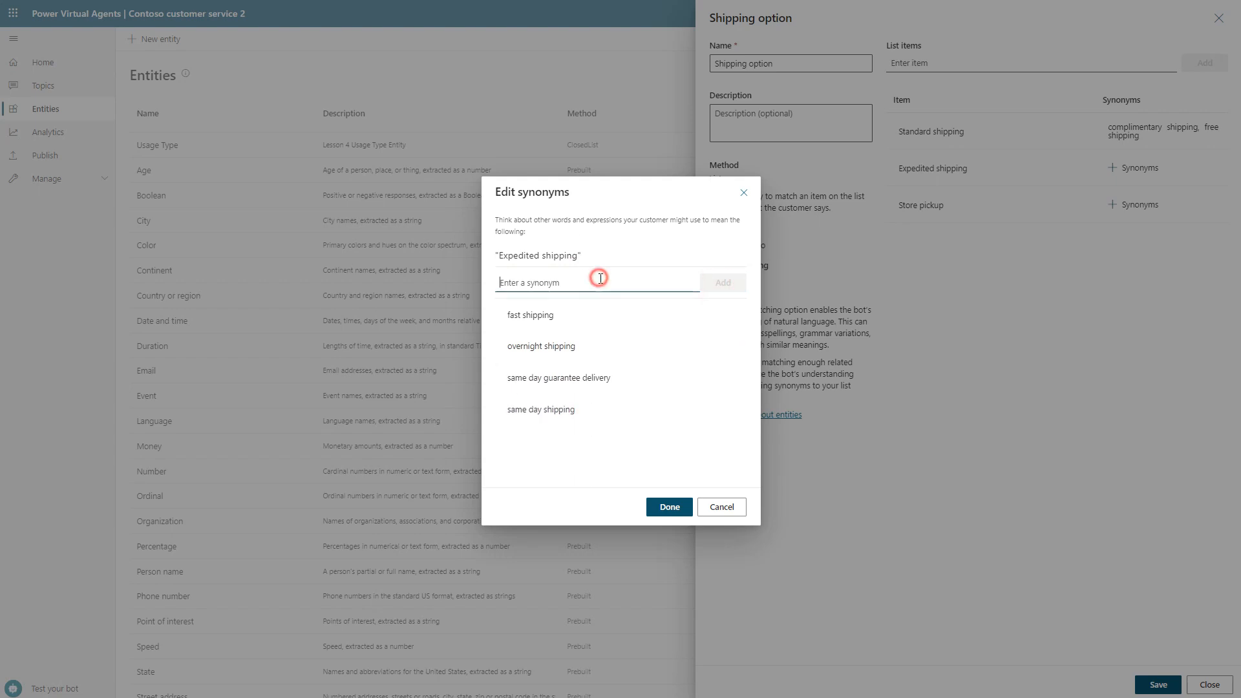
{"action": "type", "text": "one day shipping"}
{"action": "left_click", "coordinate": [721, 288]}
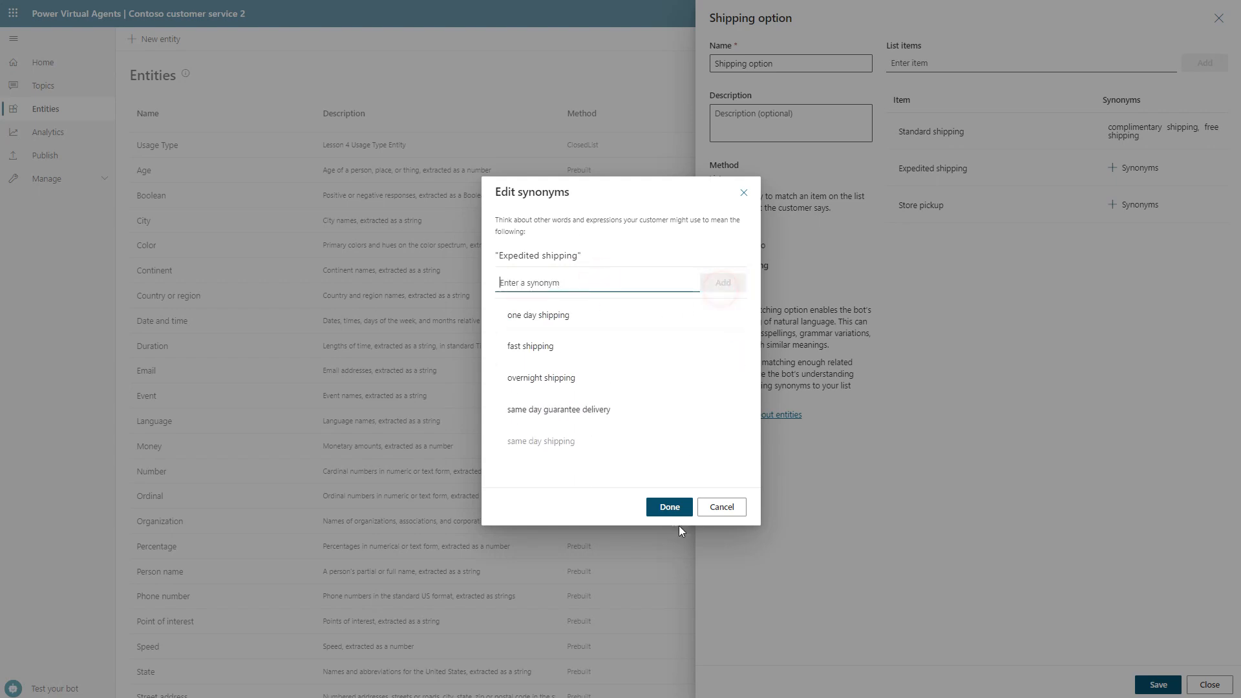
{"action": "left_click", "coordinate": [670, 508]}
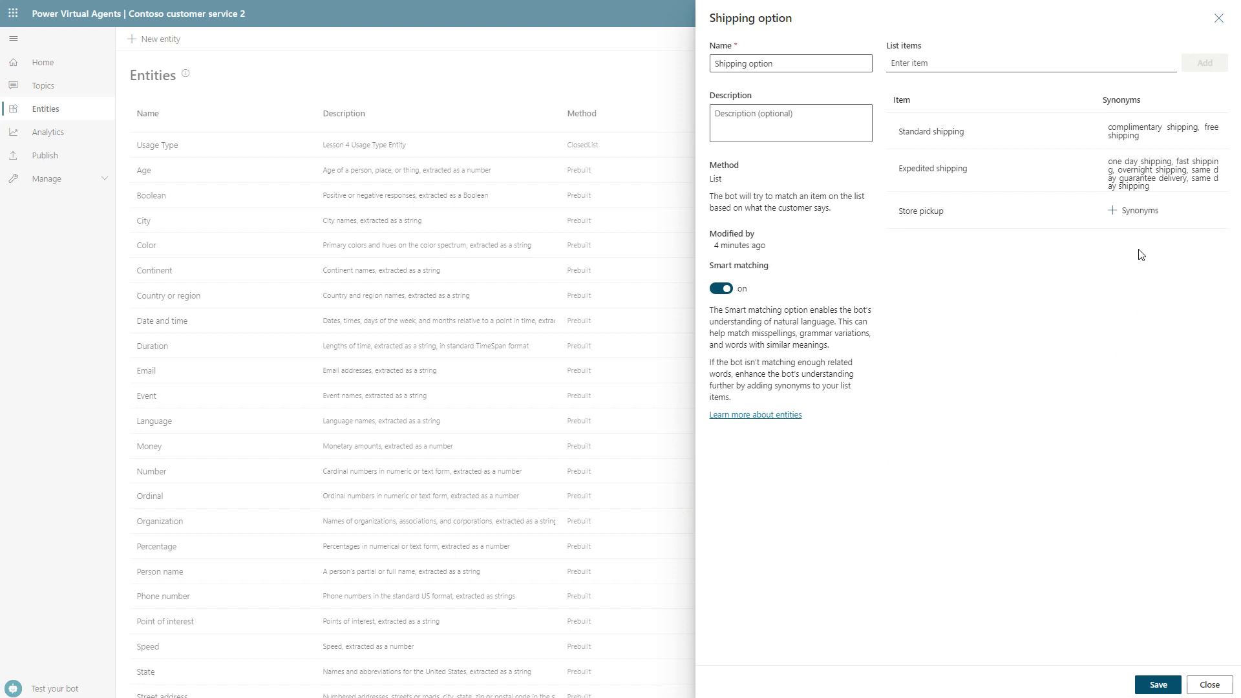
Step: Add the synonyms "store pick up" and "ship to store" to the Store pickup item
{"action": "left_click", "coordinate": [1127, 214]}
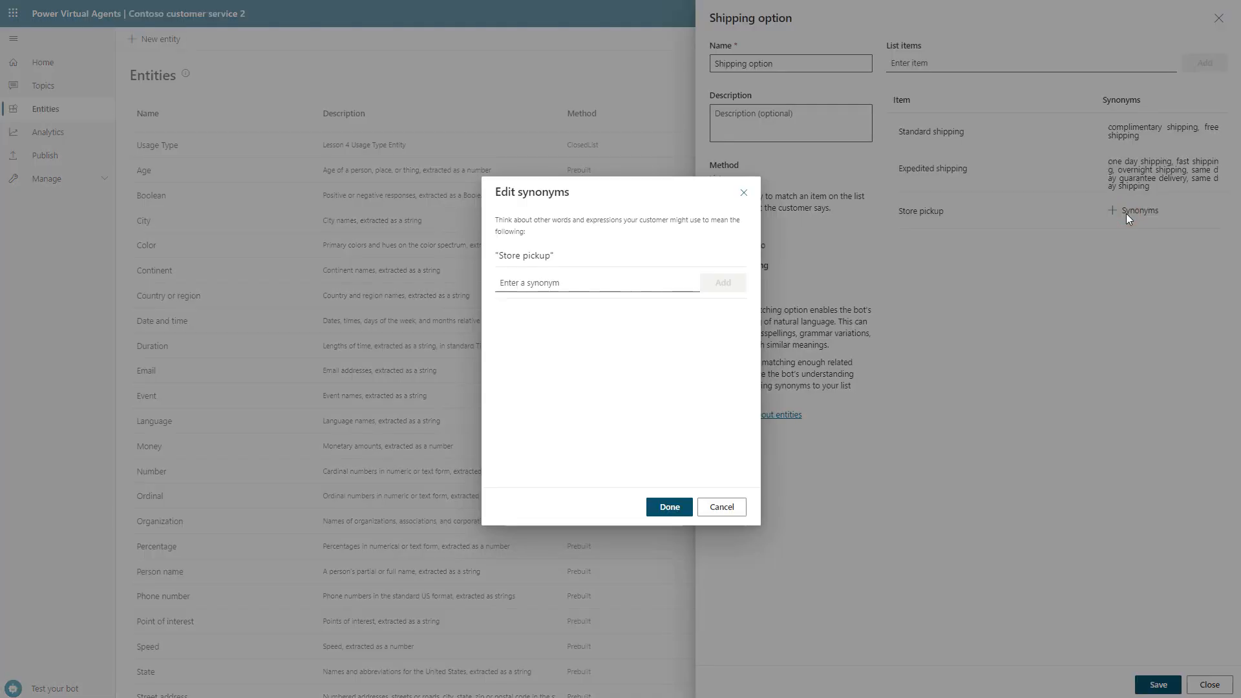
{"action": "left_click", "coordinate": [625, 285]}
{"action": "type", "text": "store pick up"}
{"action": "left_click", "coordinate": [724, 288]}
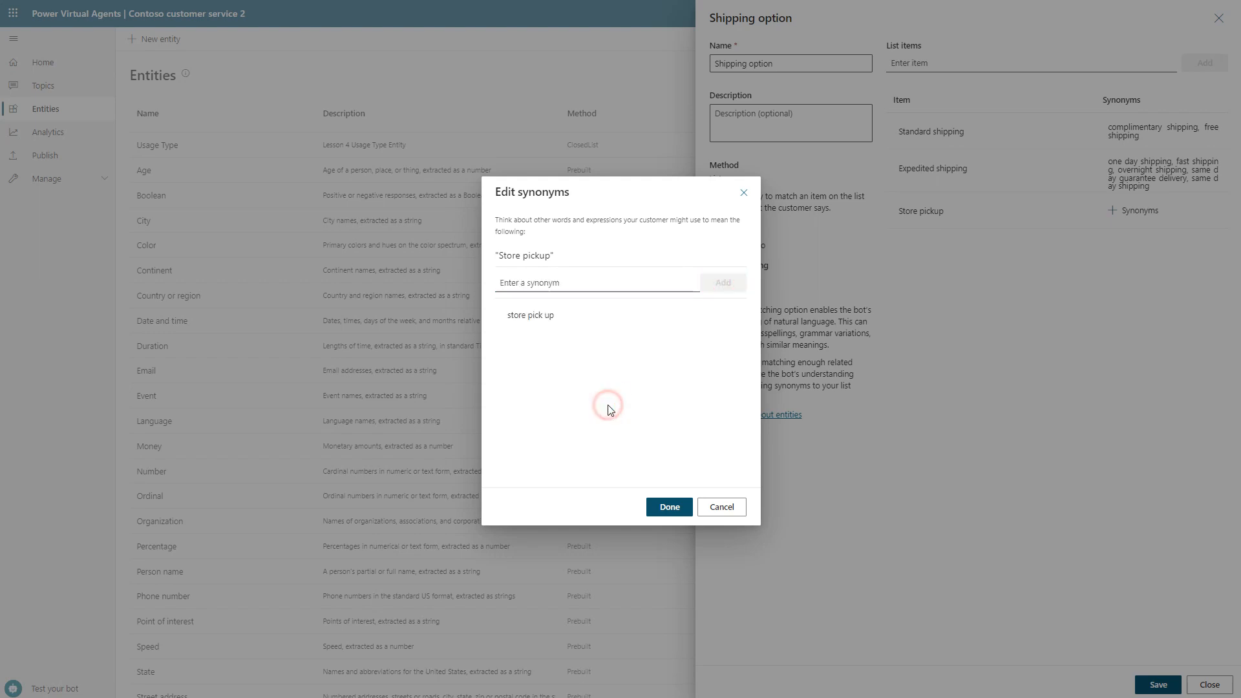
{"action": "left_click", "coordinate": [590, 281]}
{"action": "type", "text": "ship to store"}
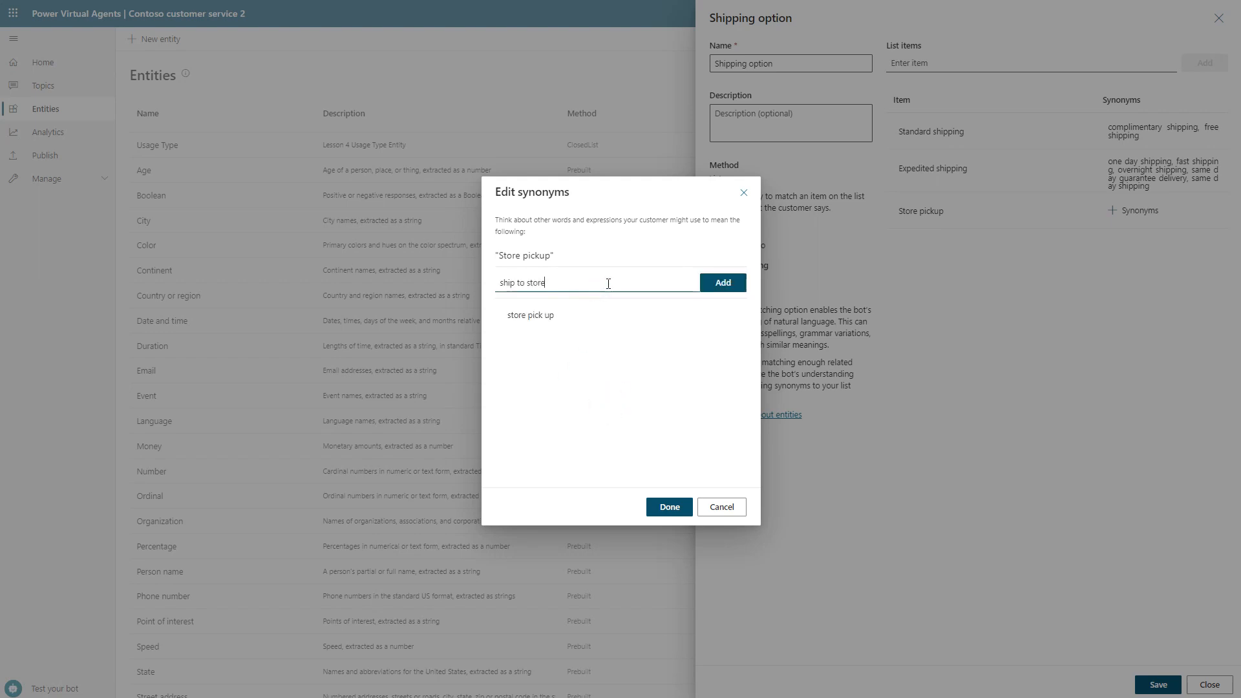
{"action": "left_click", "coordinate": [726, 282]}
Step: Add the synonyms "self-pickup" and "in store" to the Store pickup item, then save and close the Shipping option entity
{"action": "left_click", "coordinate": [616, 282]}
{"action": "type", "text": "self-pickup"}
{"action": "left_click", "coordinate": [709, 282]}
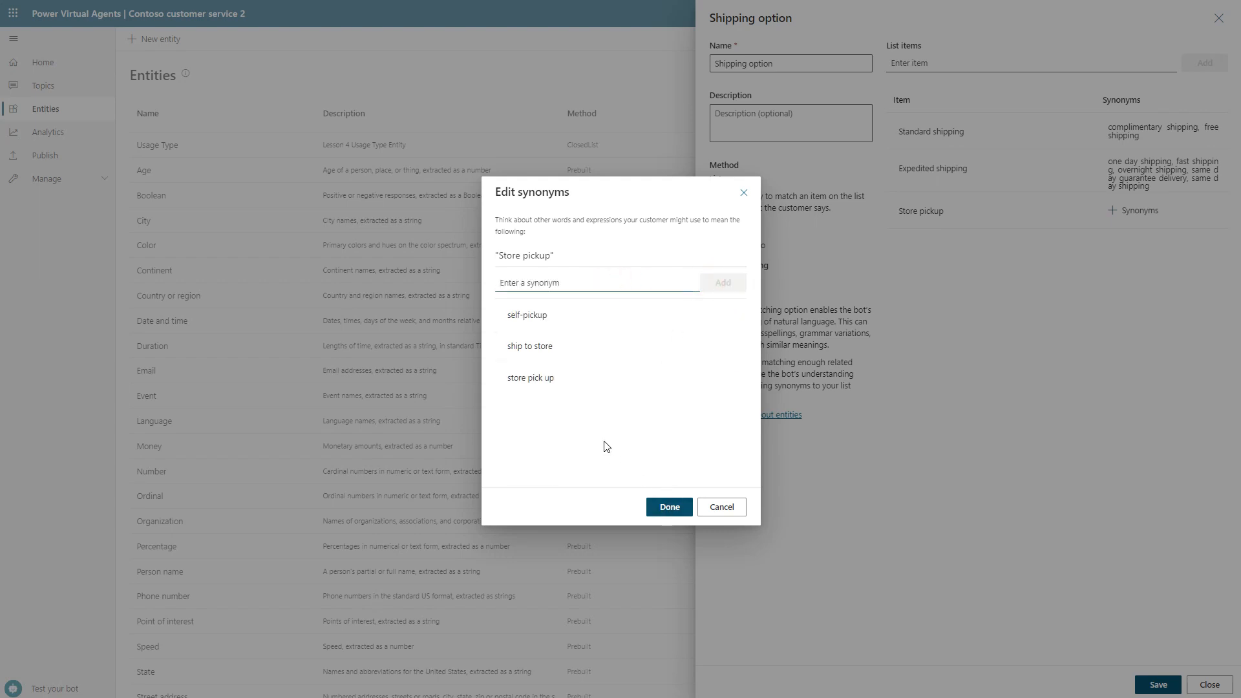
{"action": "left_click", "coordinate": [601, 282]}
{"action": "type", "text": "in store"}
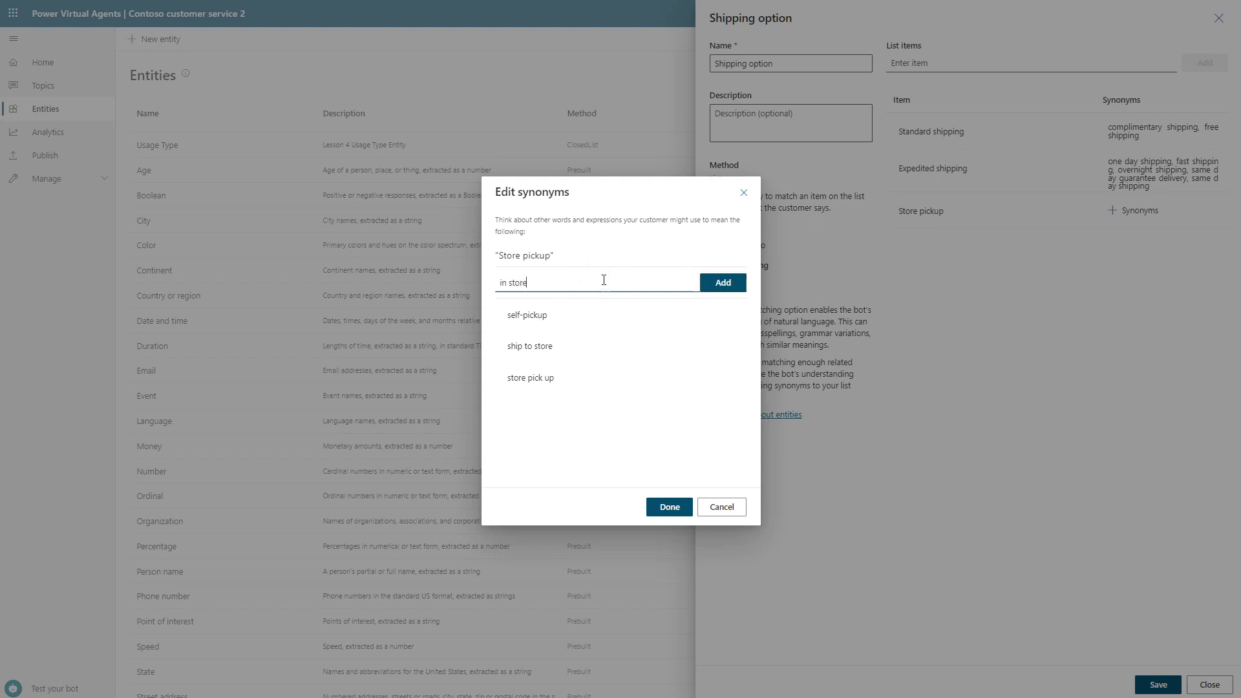
{"action": "left_click", "coordinate": [716, 284]}
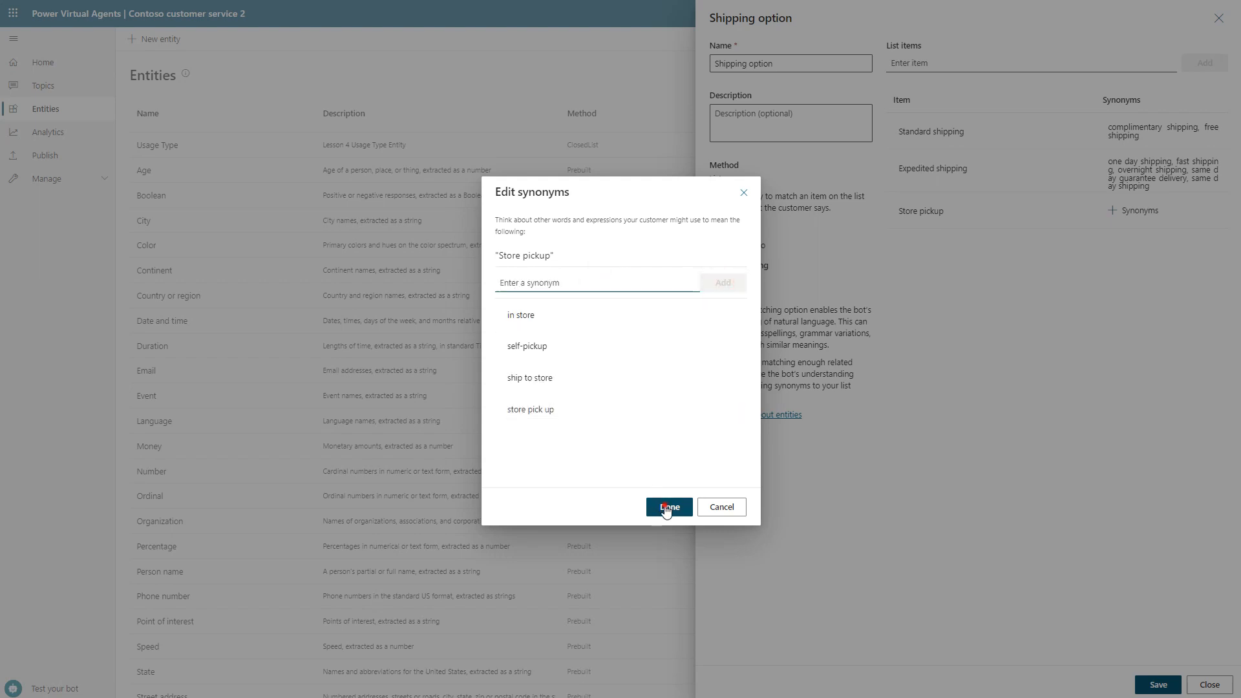
{"action": "left_click", "coordinate": [667, 508]}
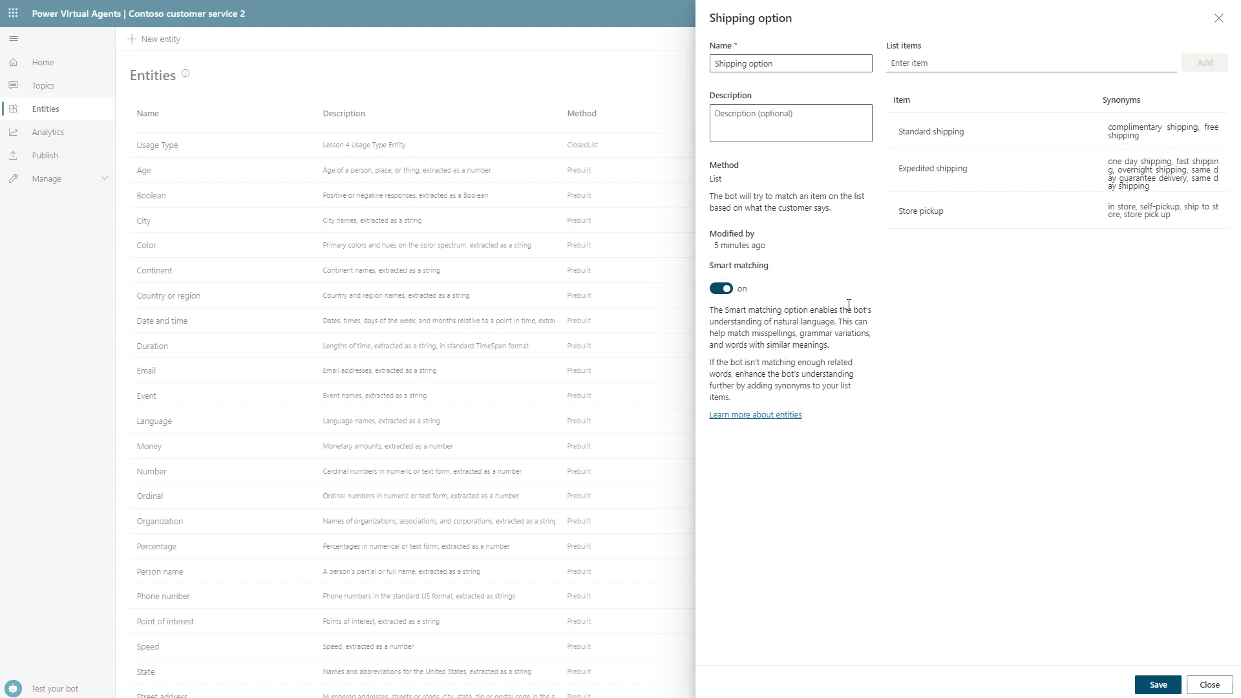
{"action": "left_click", "coordinate": [1159, 685]}
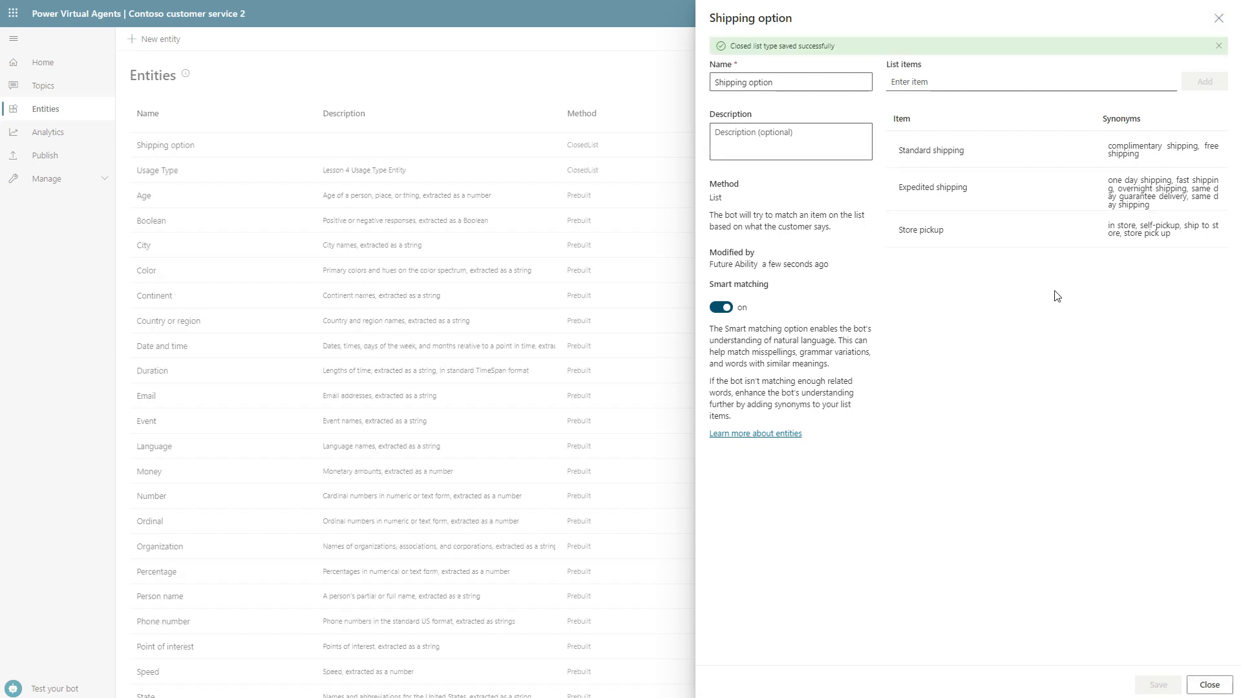
{"action": "left_click", "coordinate": [1219, 20]}
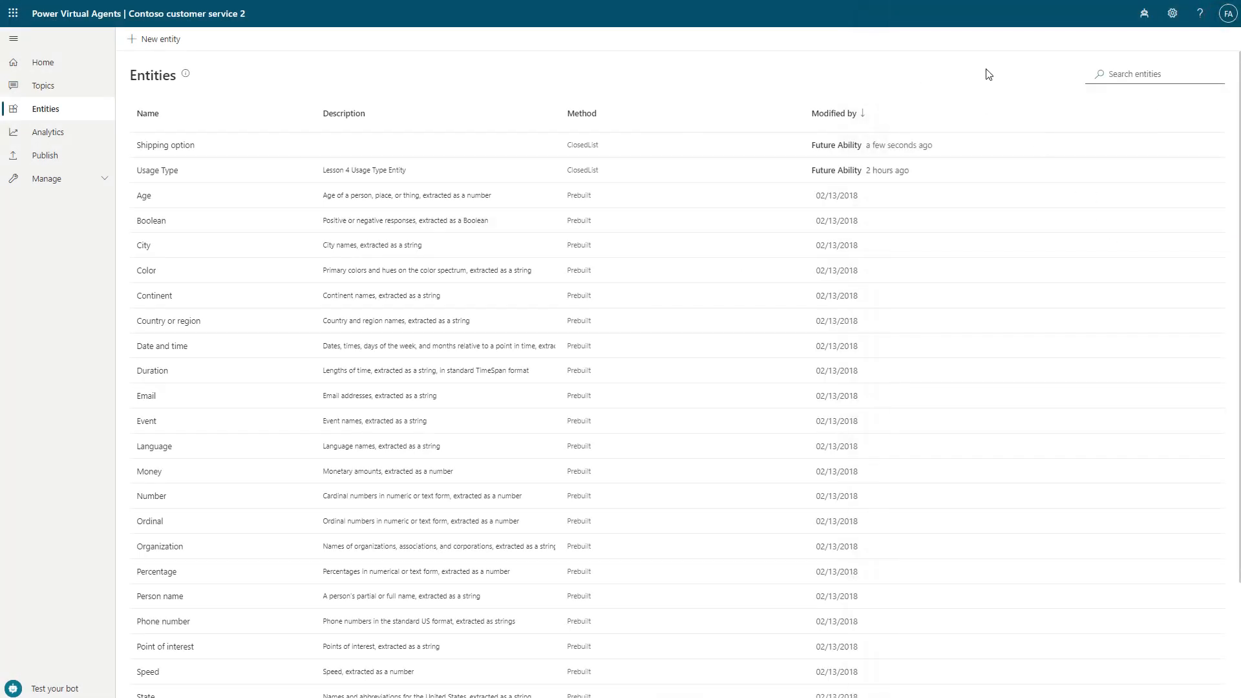
Step: Create a new topic named "Shipping Options"
{"action": "left_click", "coordinate": [65, 86]}
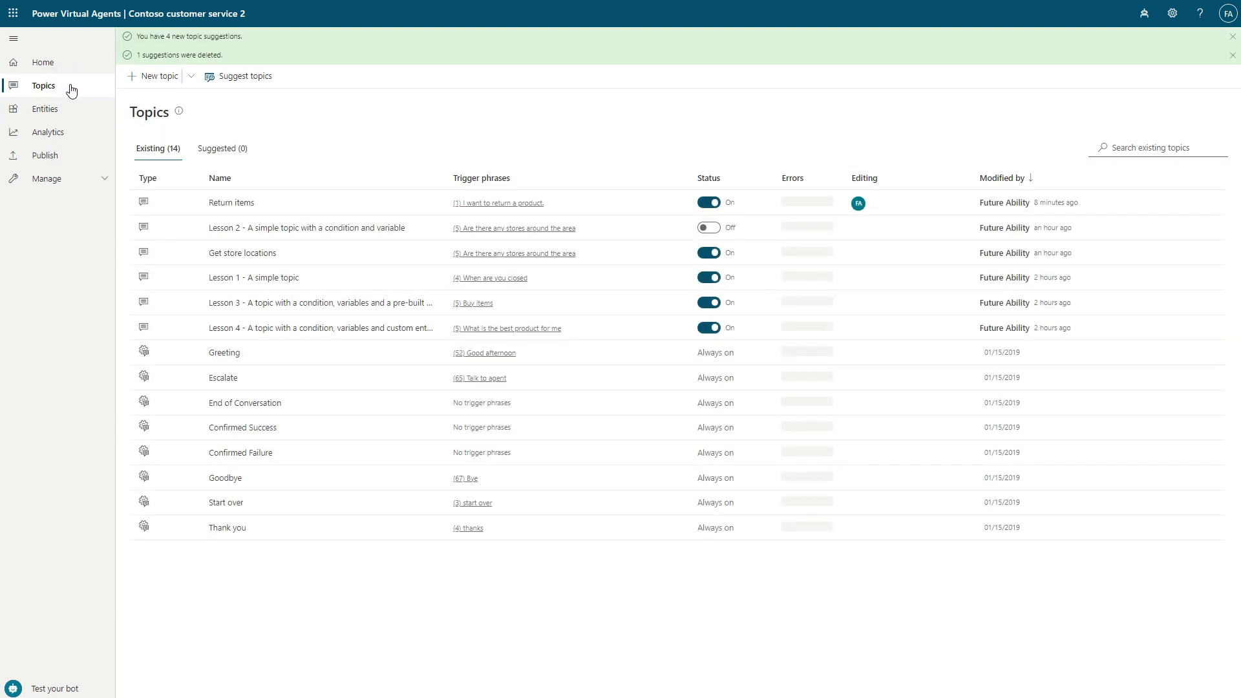
{"action": "left_click", "coordinate": [159, 77]}
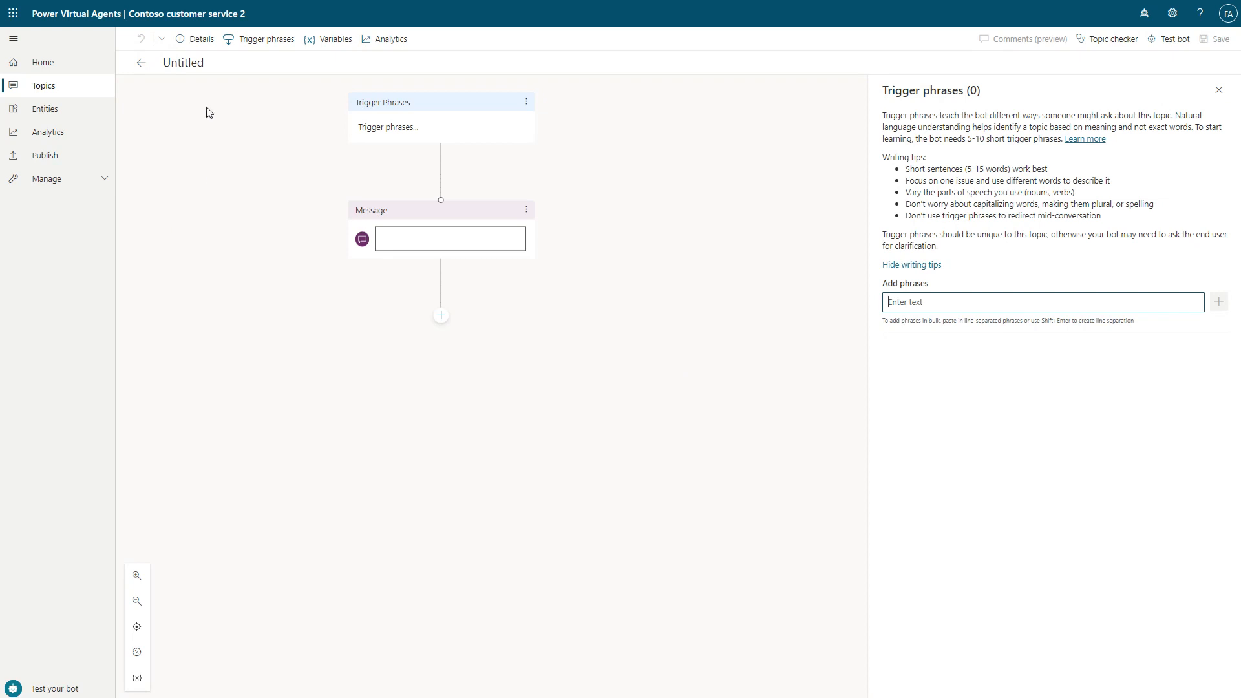
{"action": "left_click", "coordinate": [226, 62]}
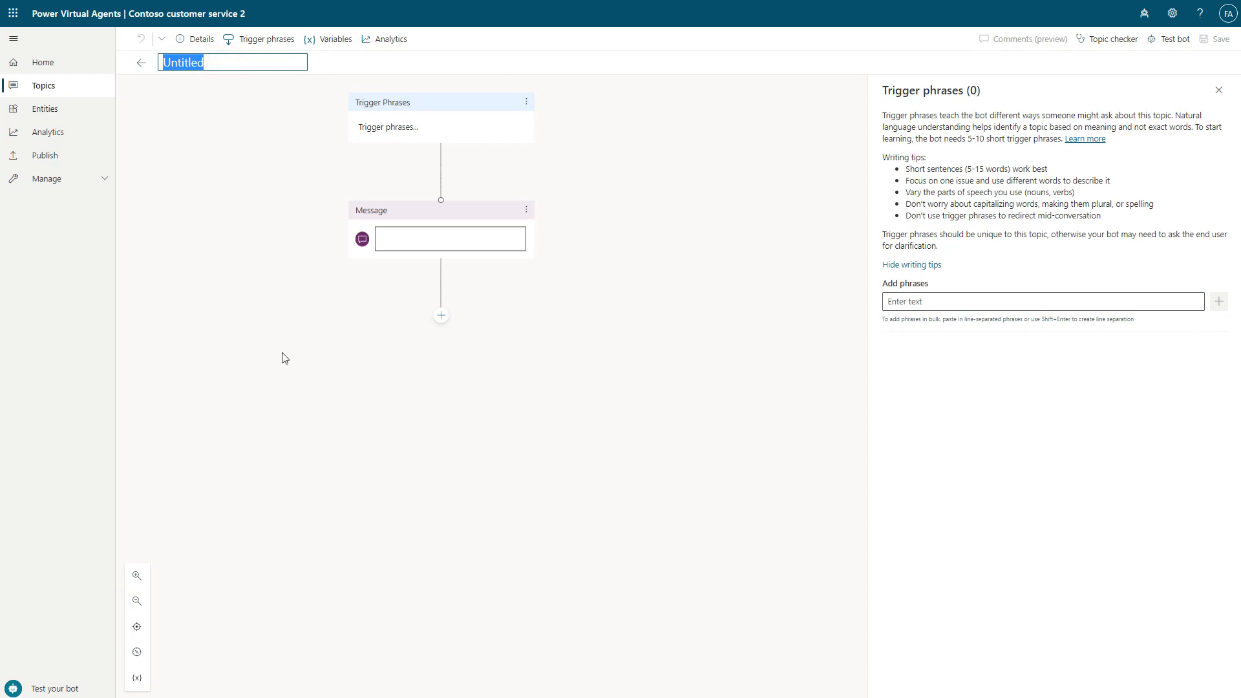
{"action": "type", "text": "Shipping Options"}
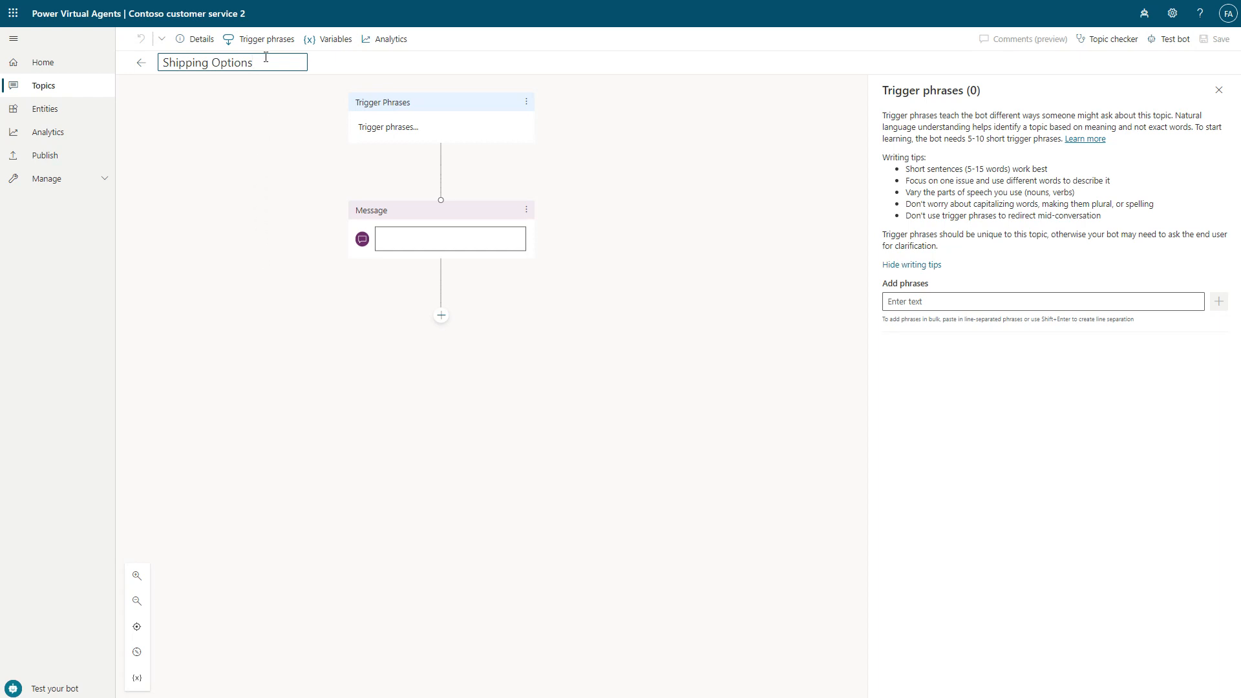
Step: Add the trigger phrases "What are my shipping options" and "Can I have free store pickup" to the Shipping Options topic
{"action": "left_click", "coordinate": [266, 44]}
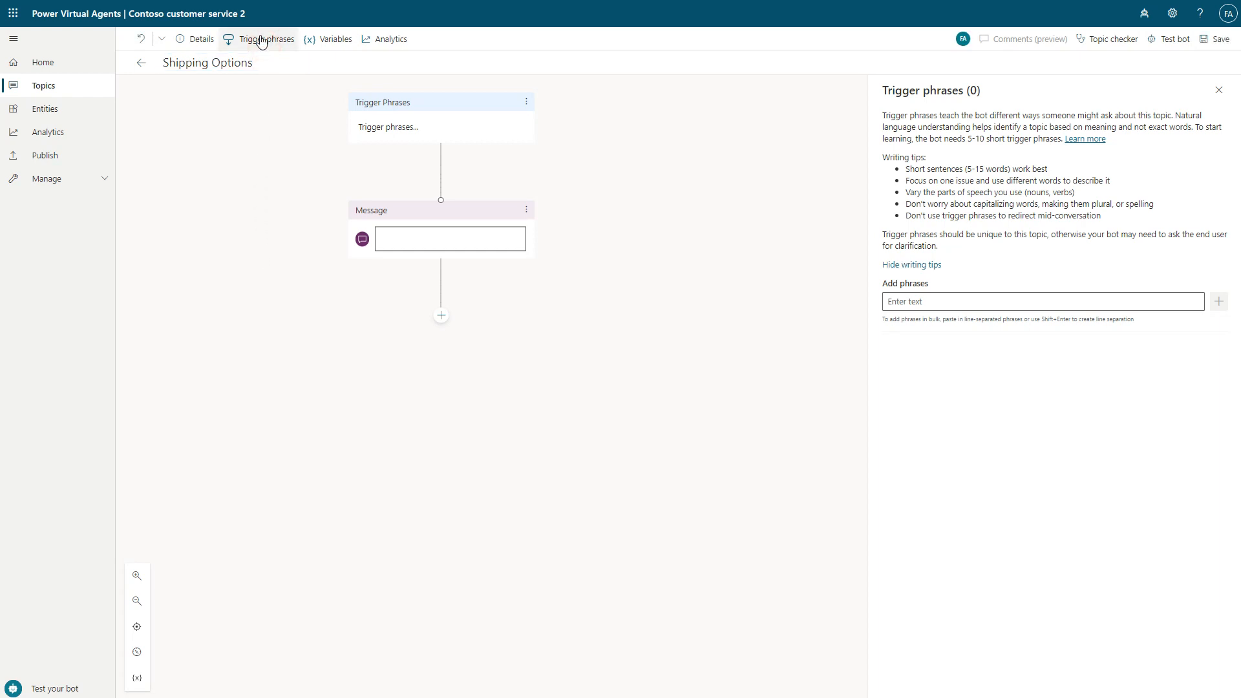
{"action": "left_click", "coordinate": [974, 302]}
{"action": "type", "text": "What are my shipping options"}
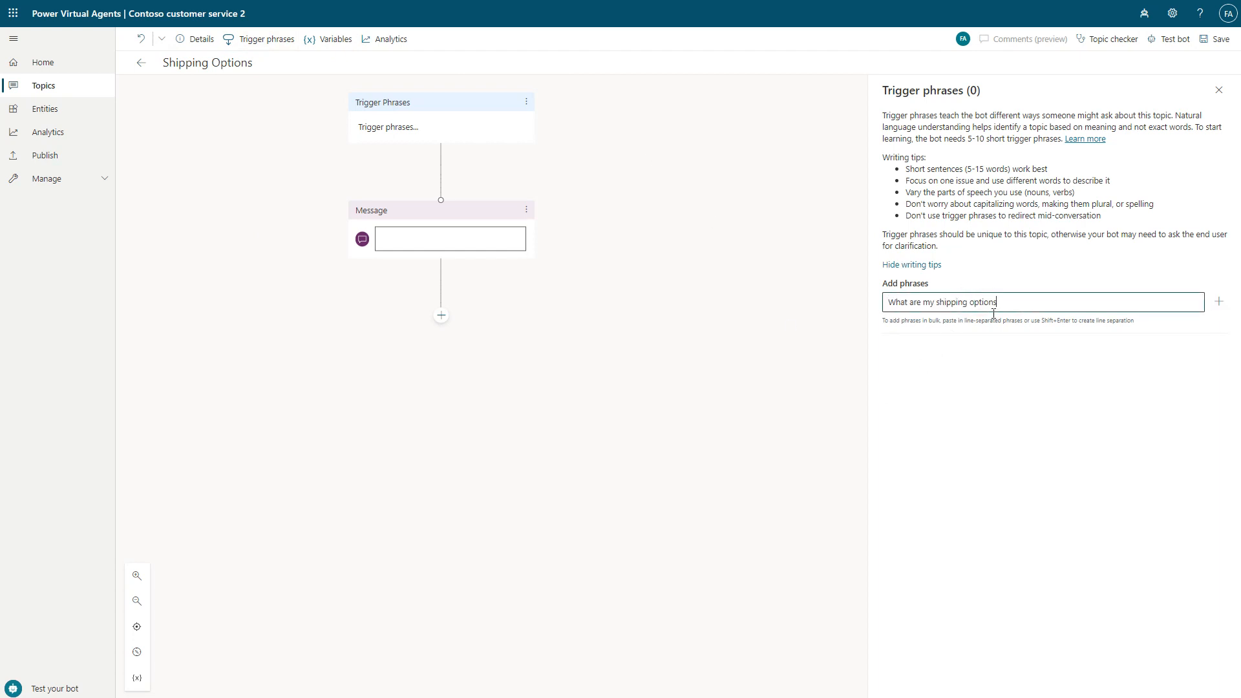
{"action": "left_click", "coordinate": [1219, 304]}
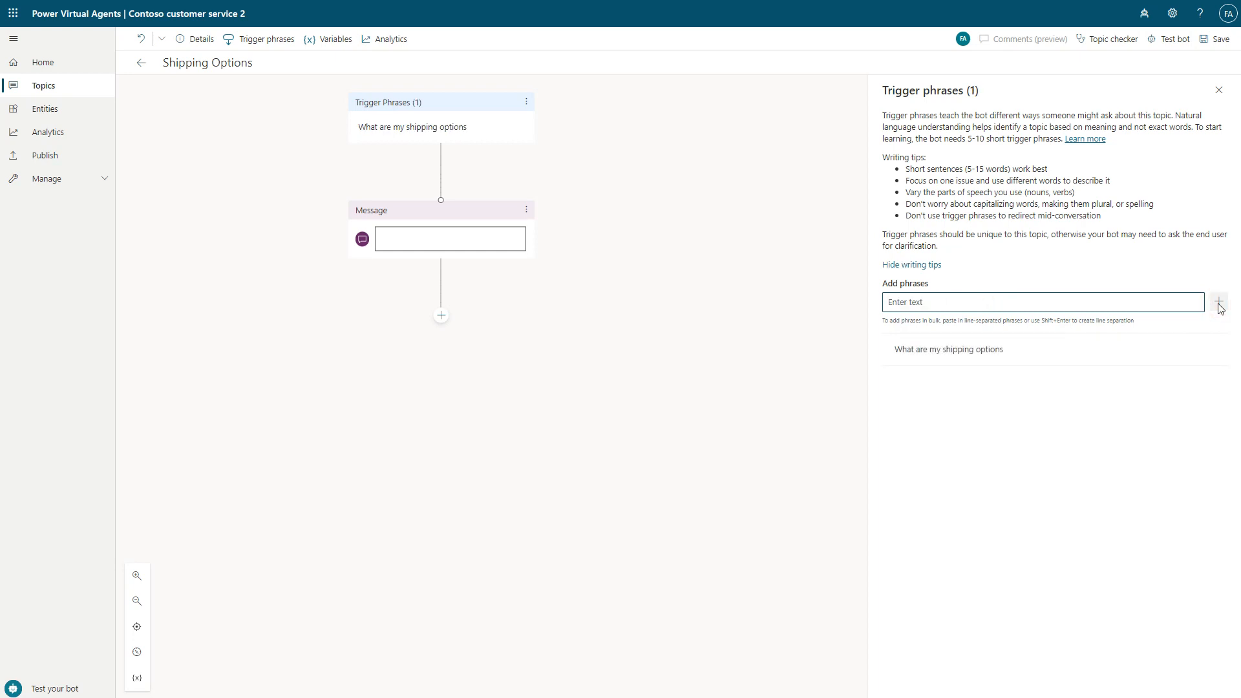
{"action": "left_click", "coordinate": [1046, 292]}
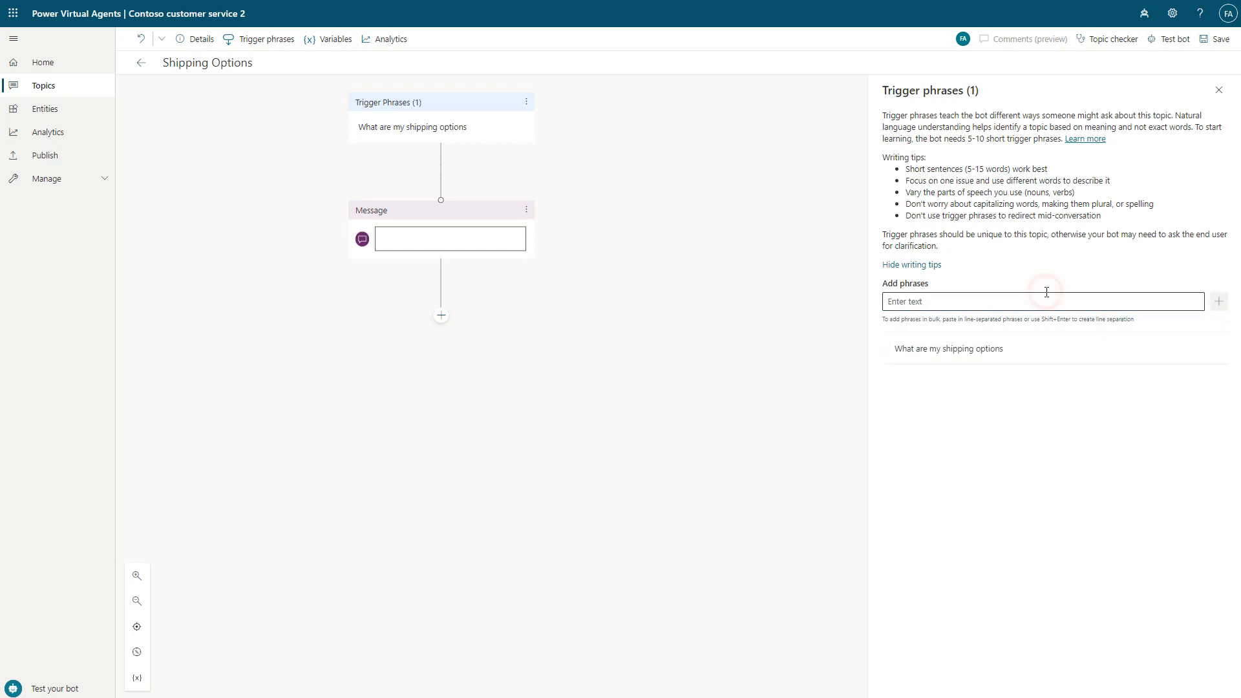
{"action": "type", "text": "Can I have free store pickup"}
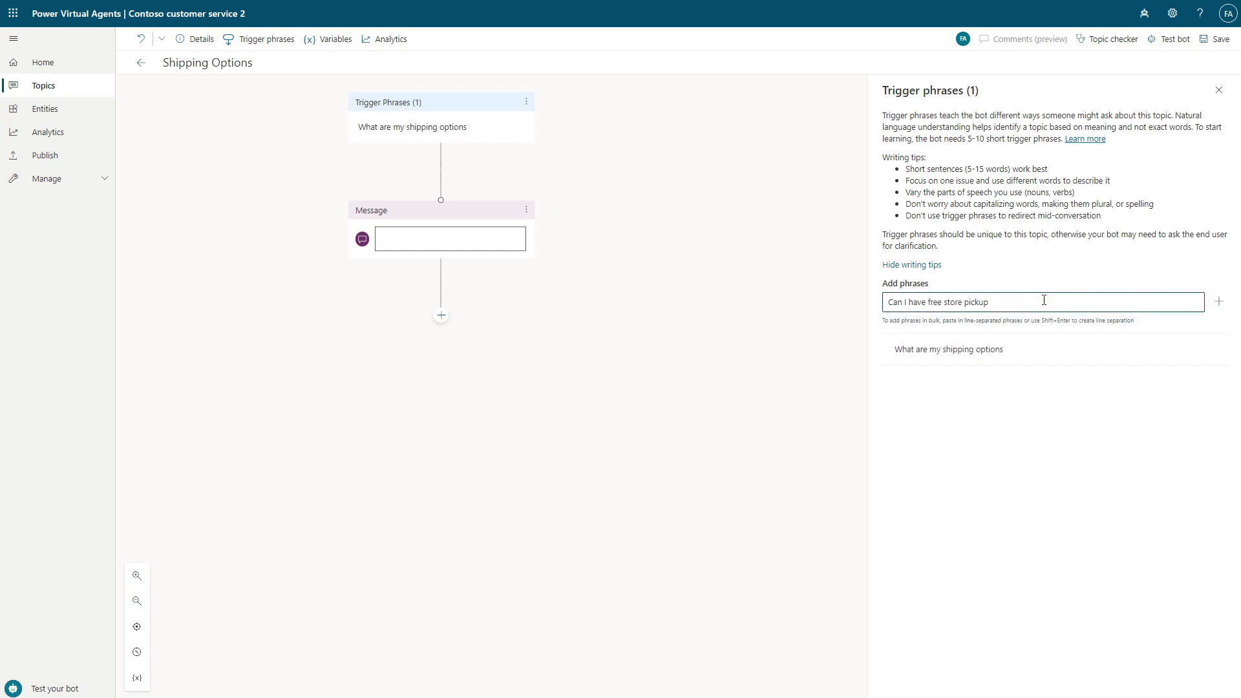
{"action": "left_click", "coordinate": [1220, 303]}
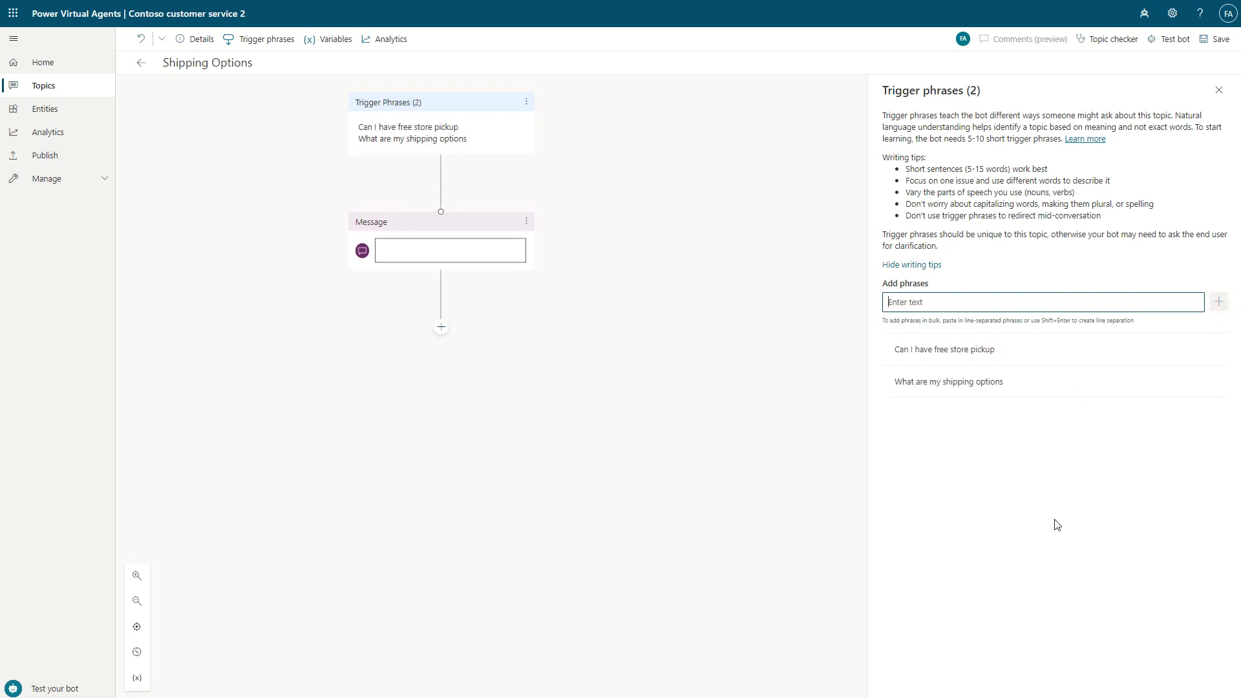
Step: Add the trigger phrases "Can I get free shipping" and "Do you provide same day shipping" to the topic
{"action": "left_click", "coordinate": [1067, 301]}
{"action": "type", "text": "Can I get free shipping"}
{"action": "left_click", "coordinate": [1214, 302]}
{"action": "left_click", "coordinate": [1062, 302]}
{"action": "type", "text": "Do you provide same day shipping"}
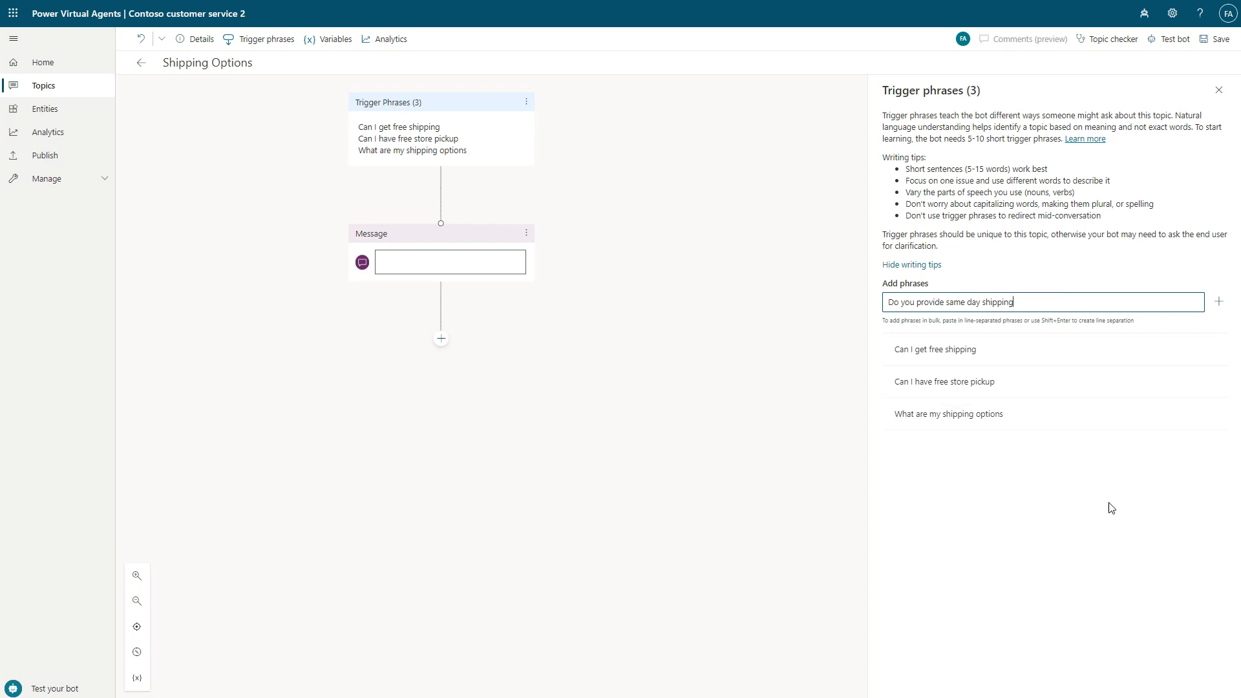
{"action": "left_click", "coordinate": [1215, 304]}
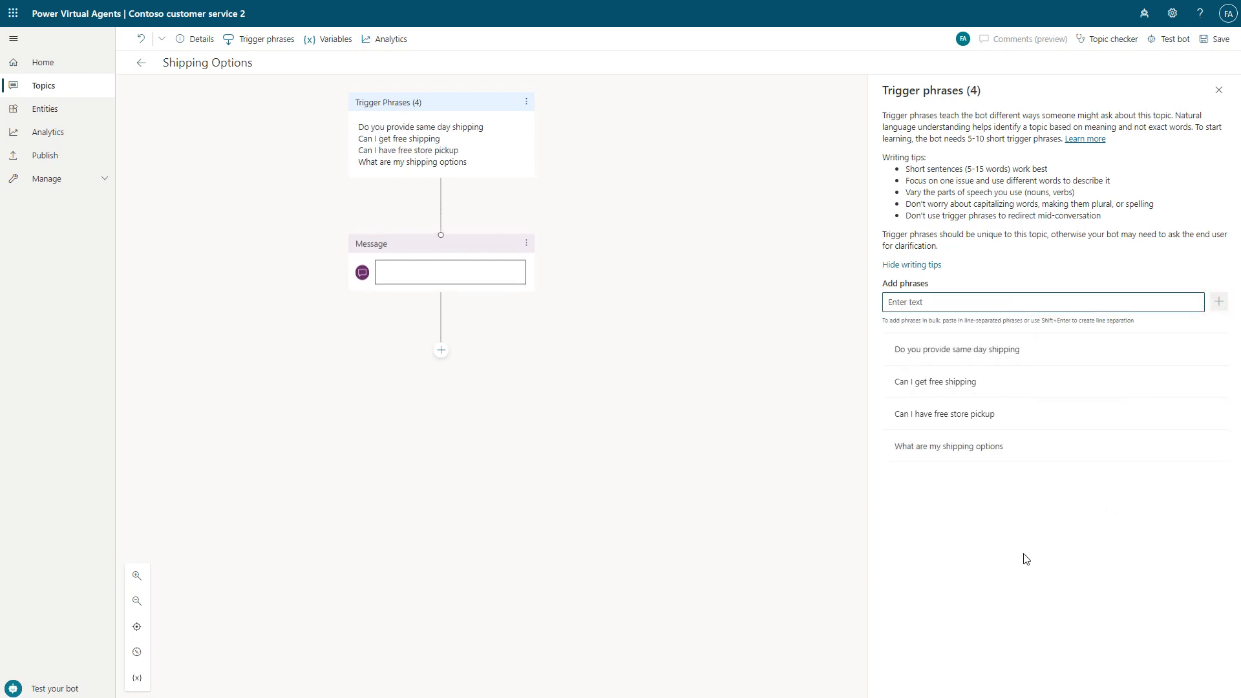
Step: Add the trigger phrase "How much does shipping cost" and save the Shipping Options topic despite its error
{"action": "left_click", "coordinate": [1093, 301]}
{"action": "type", "text": "How much does shipping cost"}
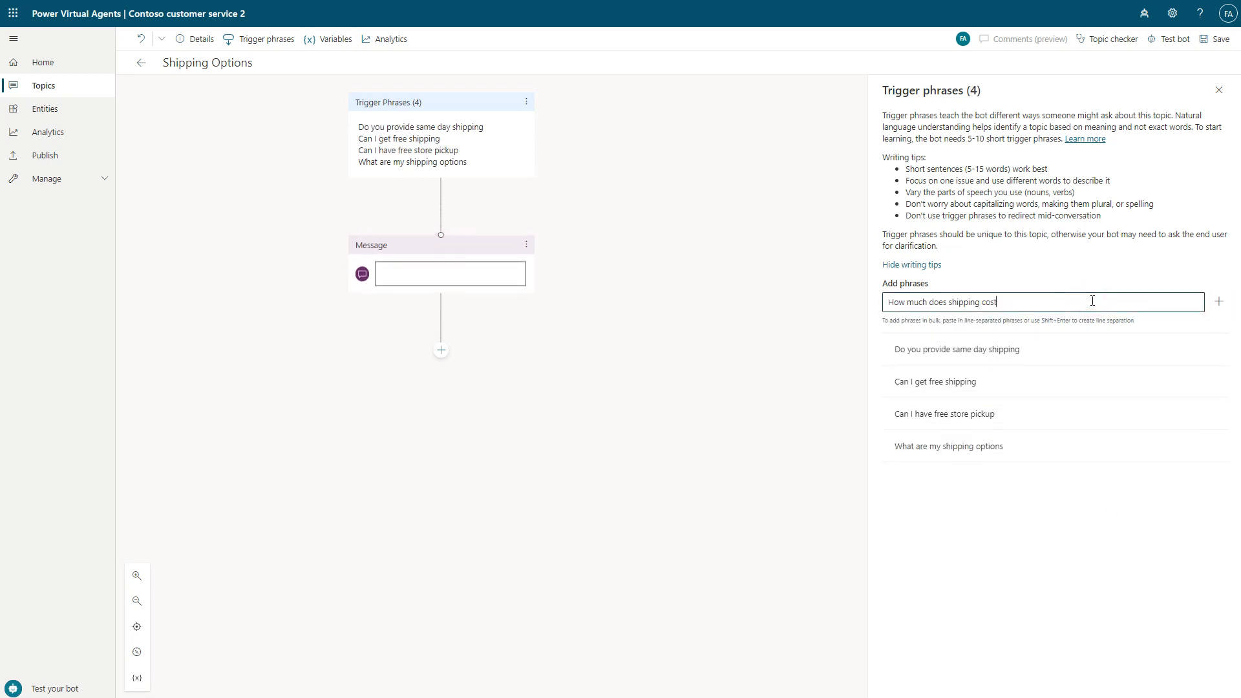
{"action": "left_click", "coordinate": [1219, 302]}
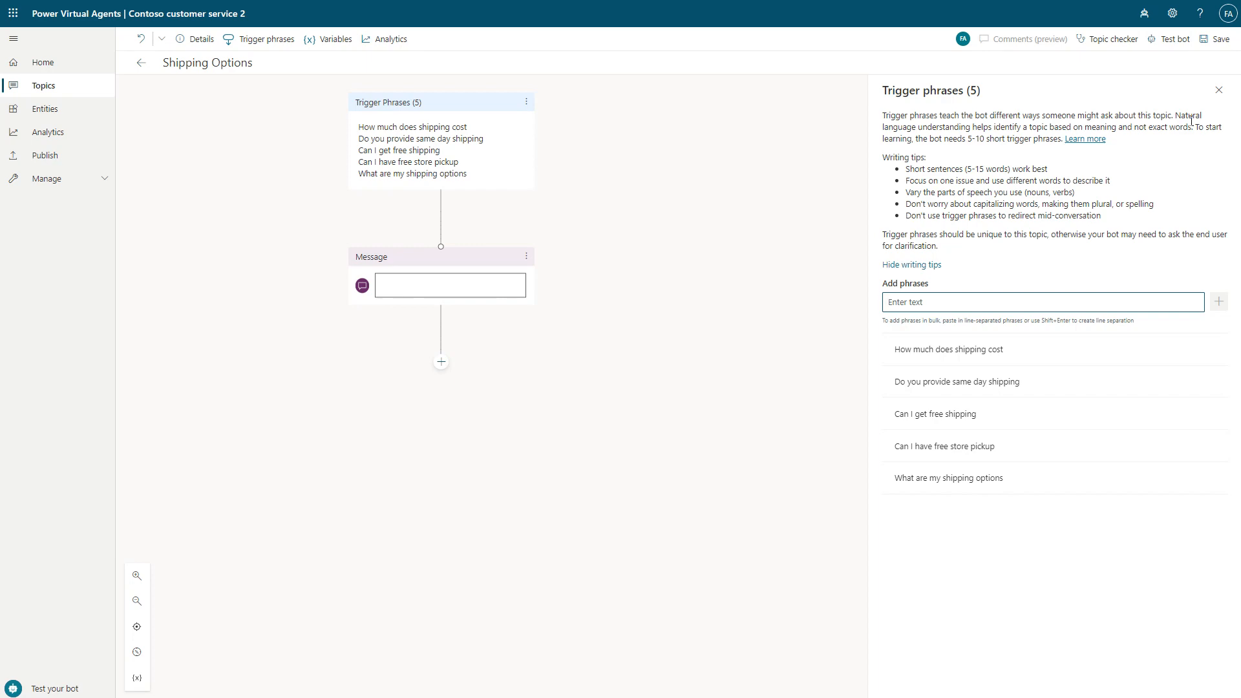
{"action": "left_click", "coordinate": [1214, 40]}
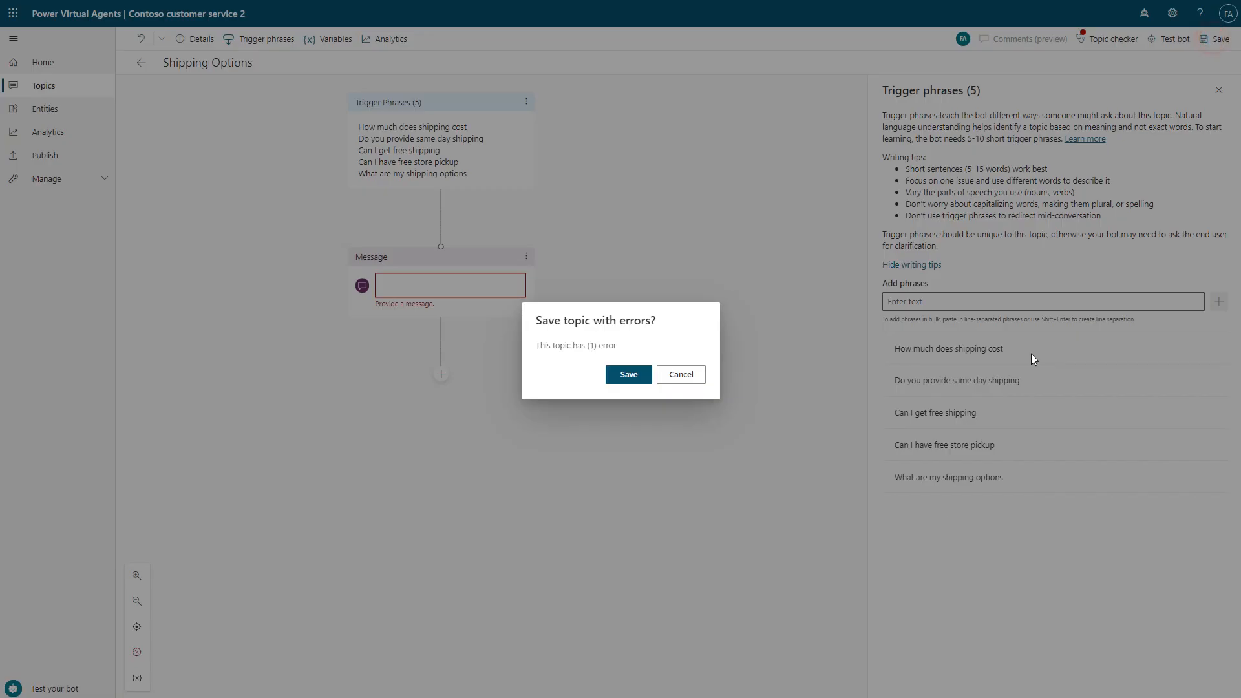
{"action": "left_click", "coordinate": [628, 376]}
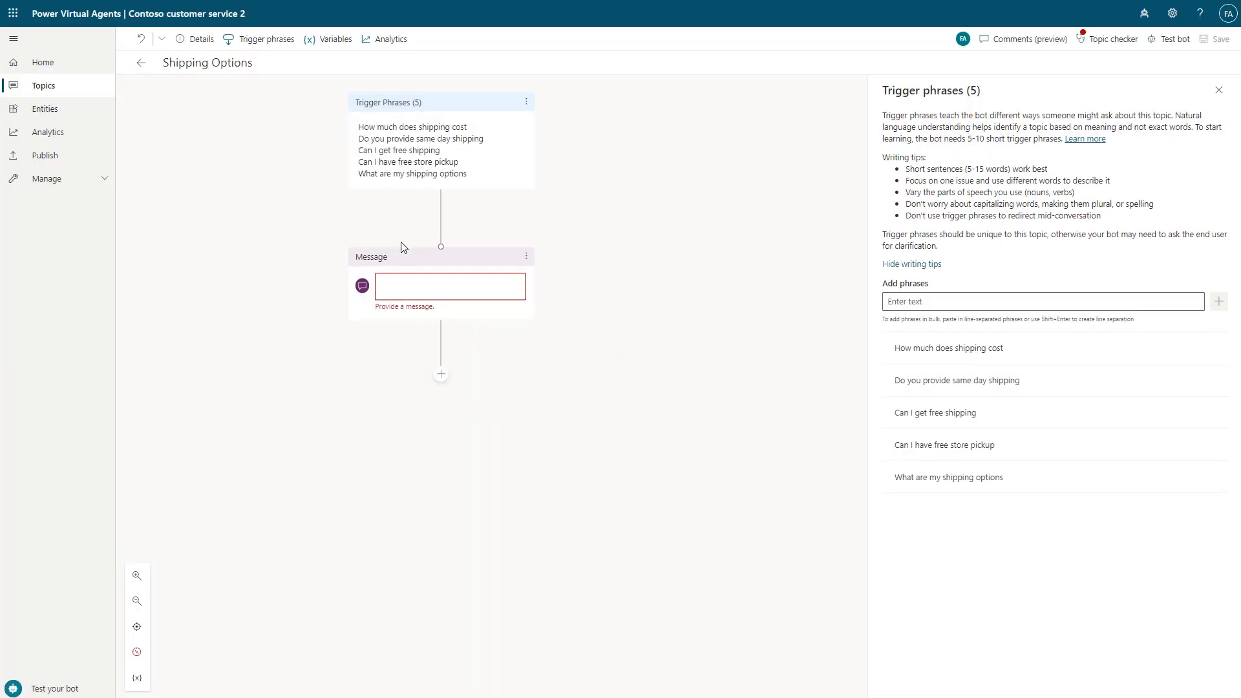
Step: Enter the message "We provide different shipping options to help you get your order as fast as you want." and add a question node below it
{"action": "left_click", "coordinate": [403, 284]}
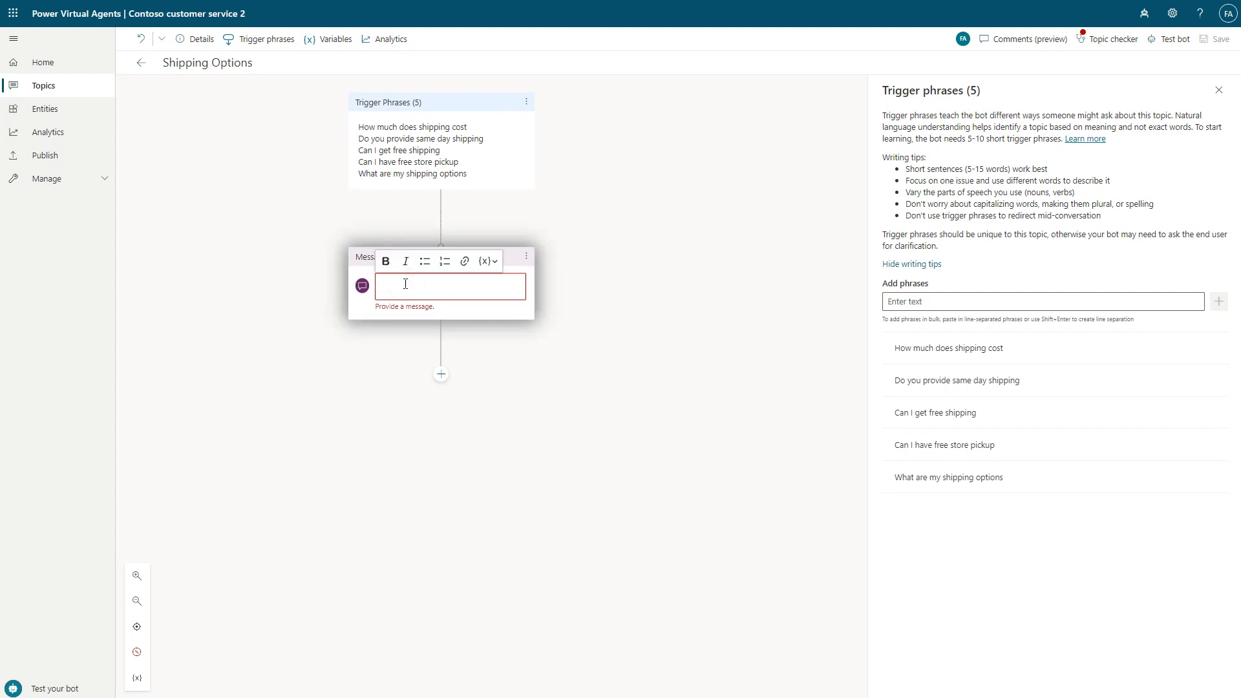
{"action": "type", "text": "We provide different shipping options to help you get your order as fast as you want."}
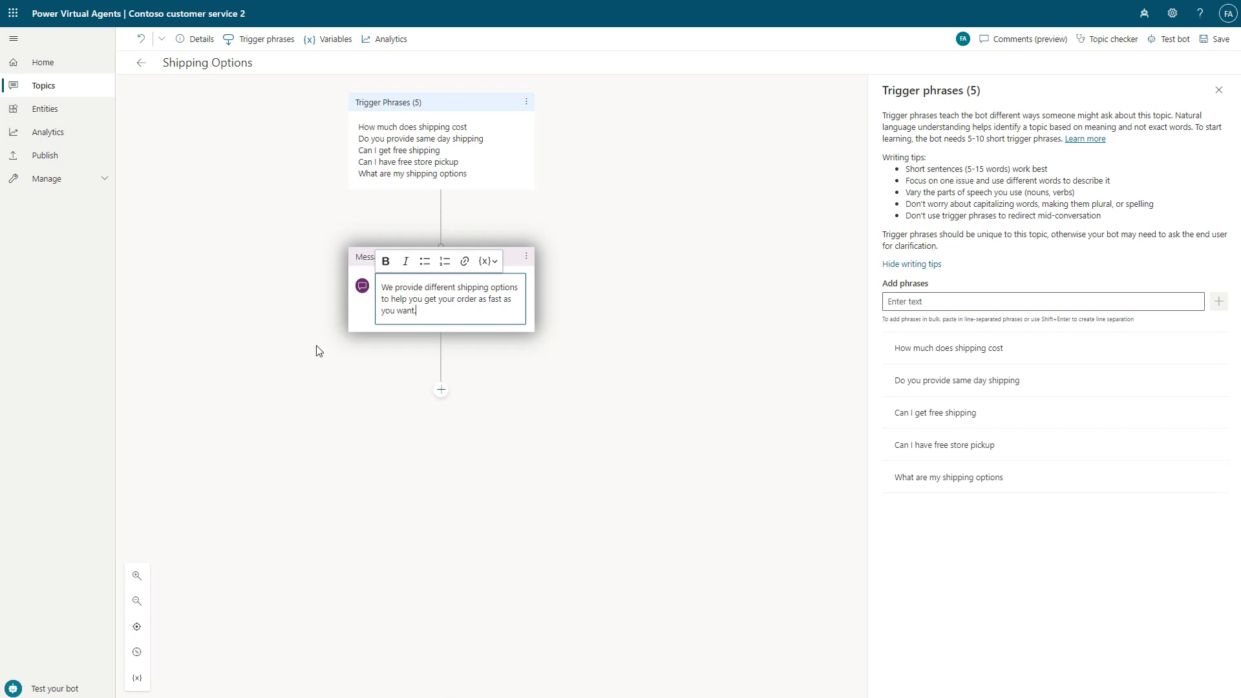
{"action": "left_click", "coordinate": [442, 391]}
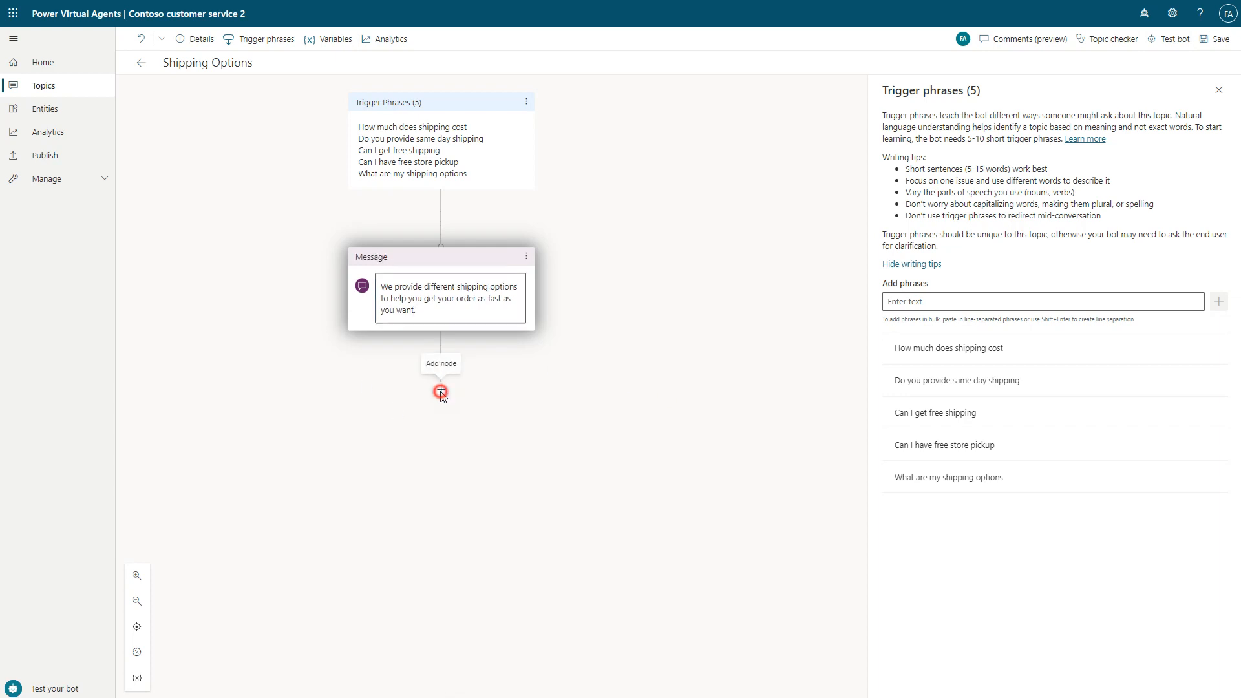
{"action": "left_click", "coordinate": [417, 404]}
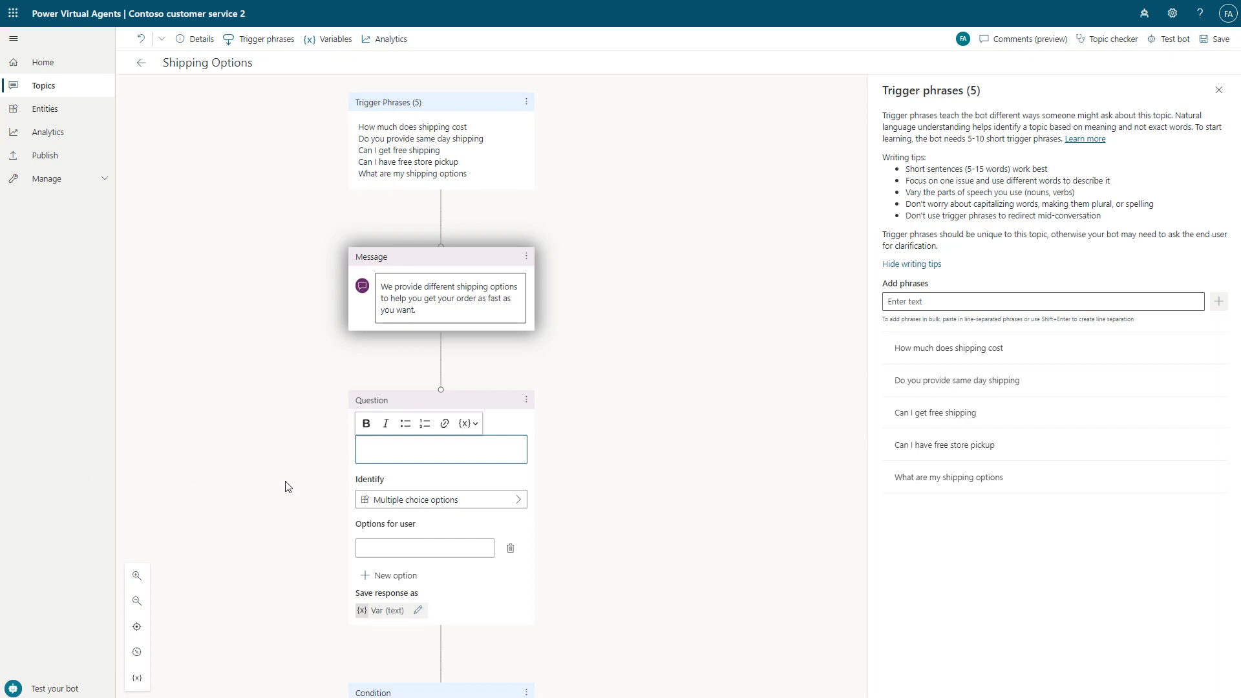
Step: Write the question "Which shipping method do you want," followed by the bot.UserName variable
{"action": "scroll", "coordinate": [631, 449], "scroll_direction": "down", "scroll_amount": 2}
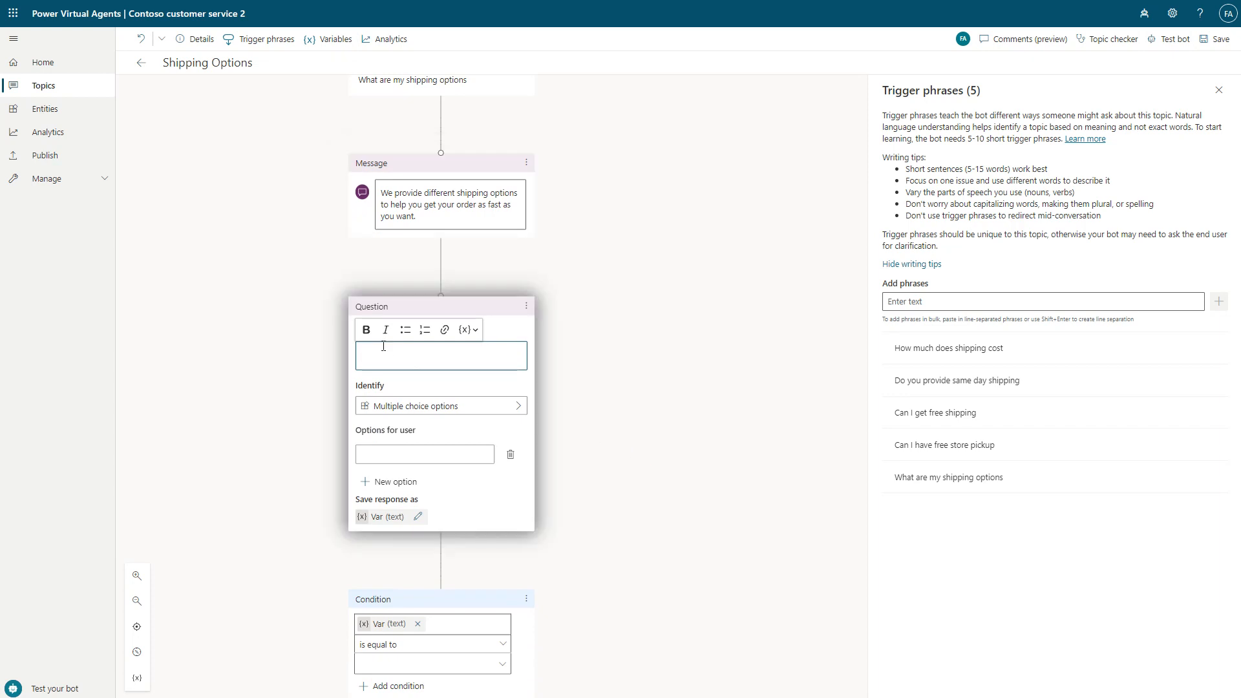
{"action": "left_click", "coordinate": [475, 334]}
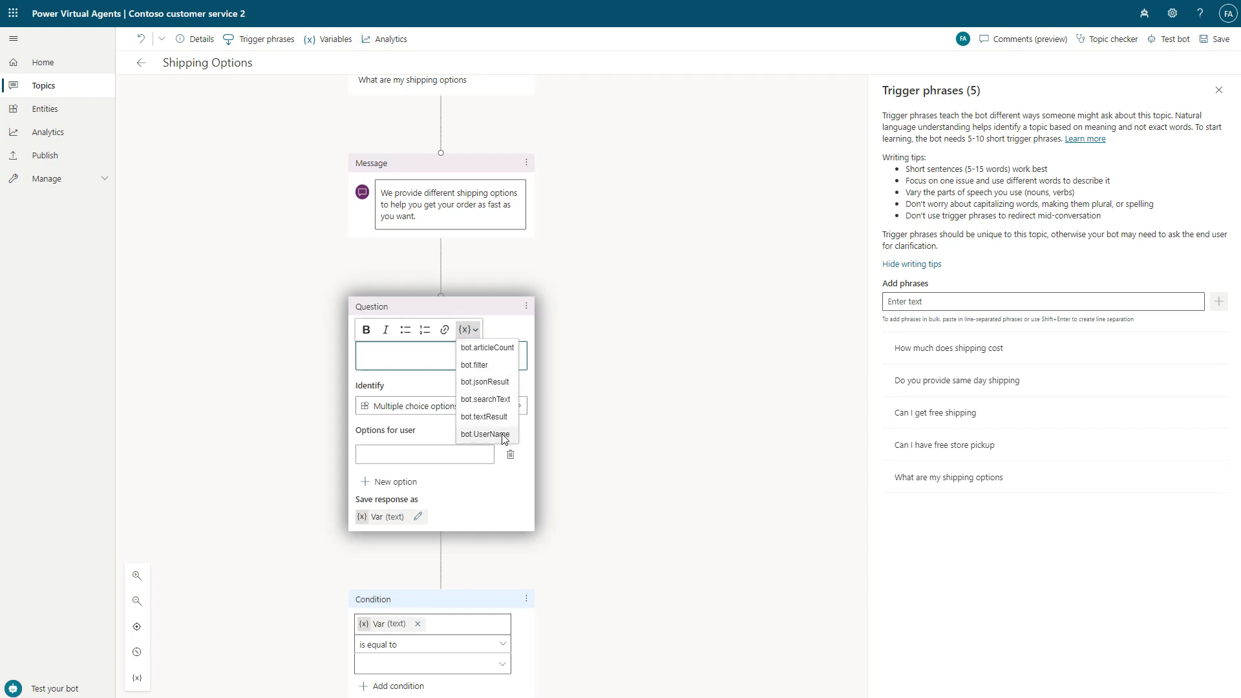
{"action": "left_click", "coordinate": [408, 354]}
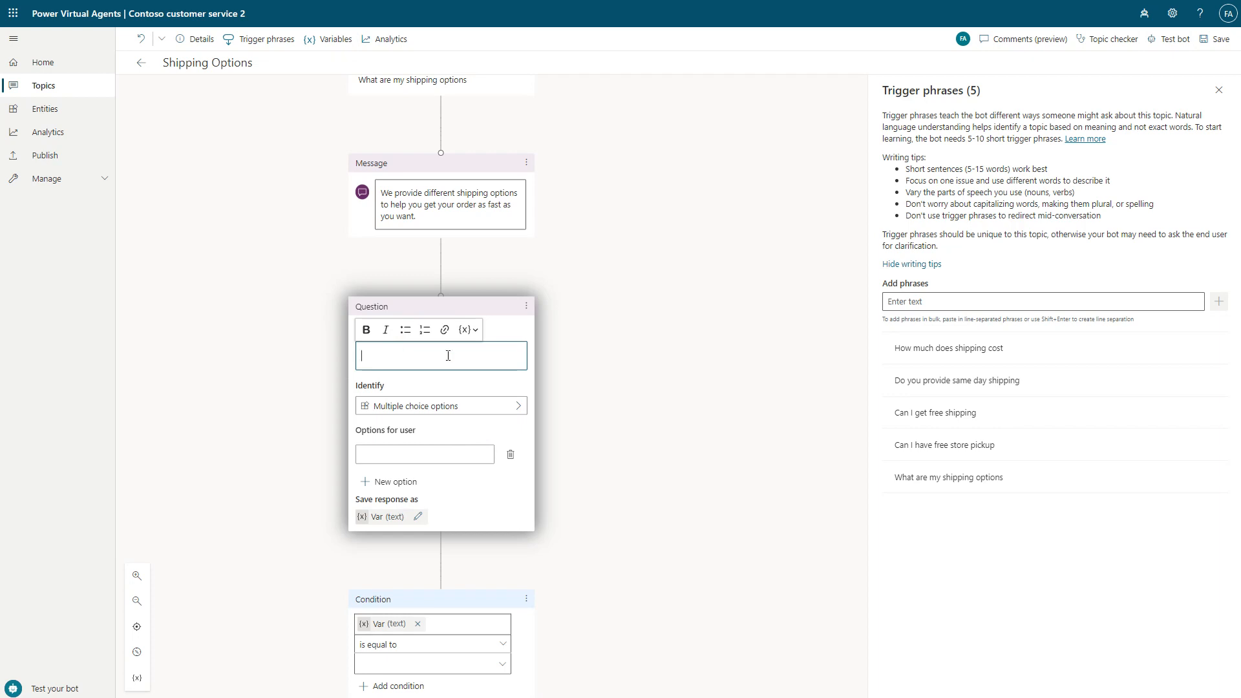
{"action": "type", "text": "Which shipping method do you want,"}
{"action": "left_click", "coordinate": [466, 330]}
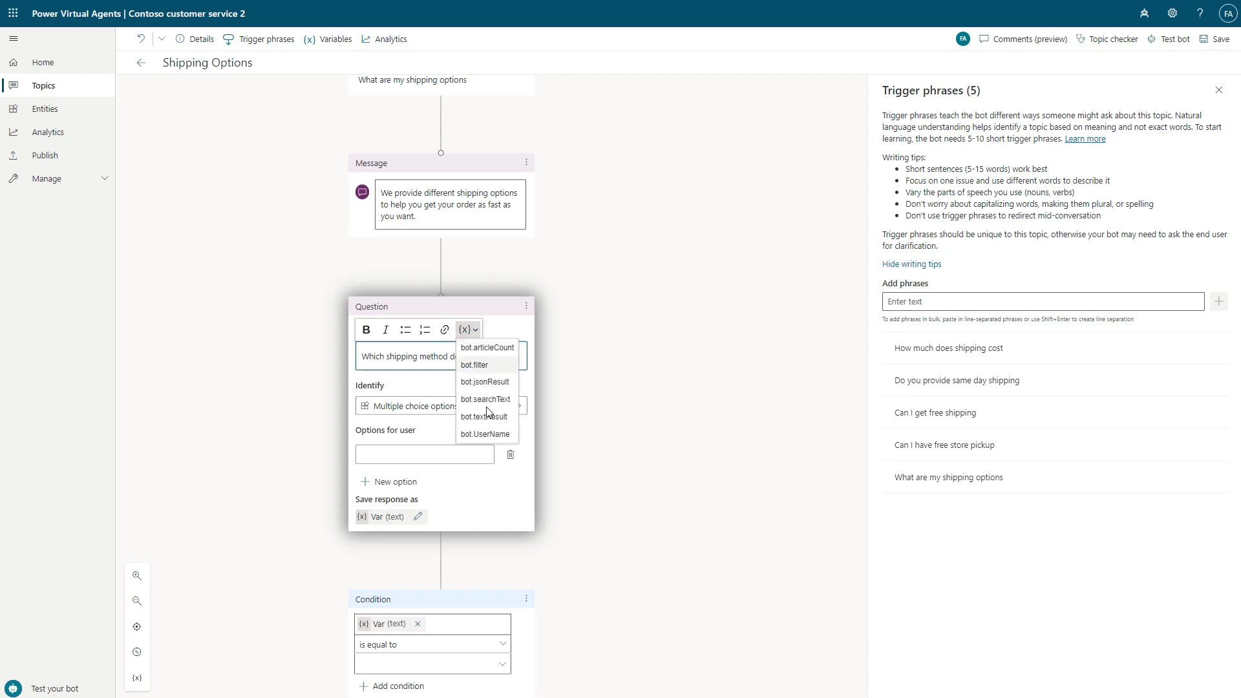
{"action": "left_click", "coordinate": [485, 434]}
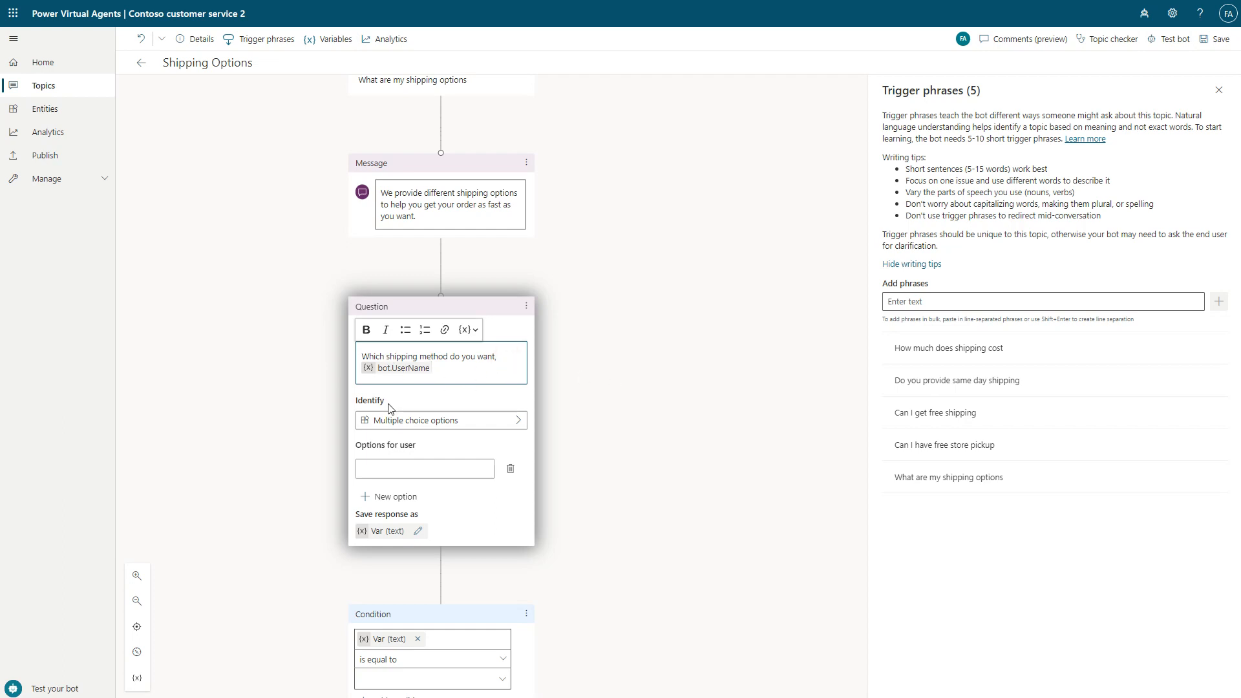
Step: Set the shipping question to identify the Shipping option entity in the response
{"action": "left_click", "coordinate": [442, 427]}
{"action": "left_click", "coordinate": [649, 365]}
{"action": "type", "text": "ship"}
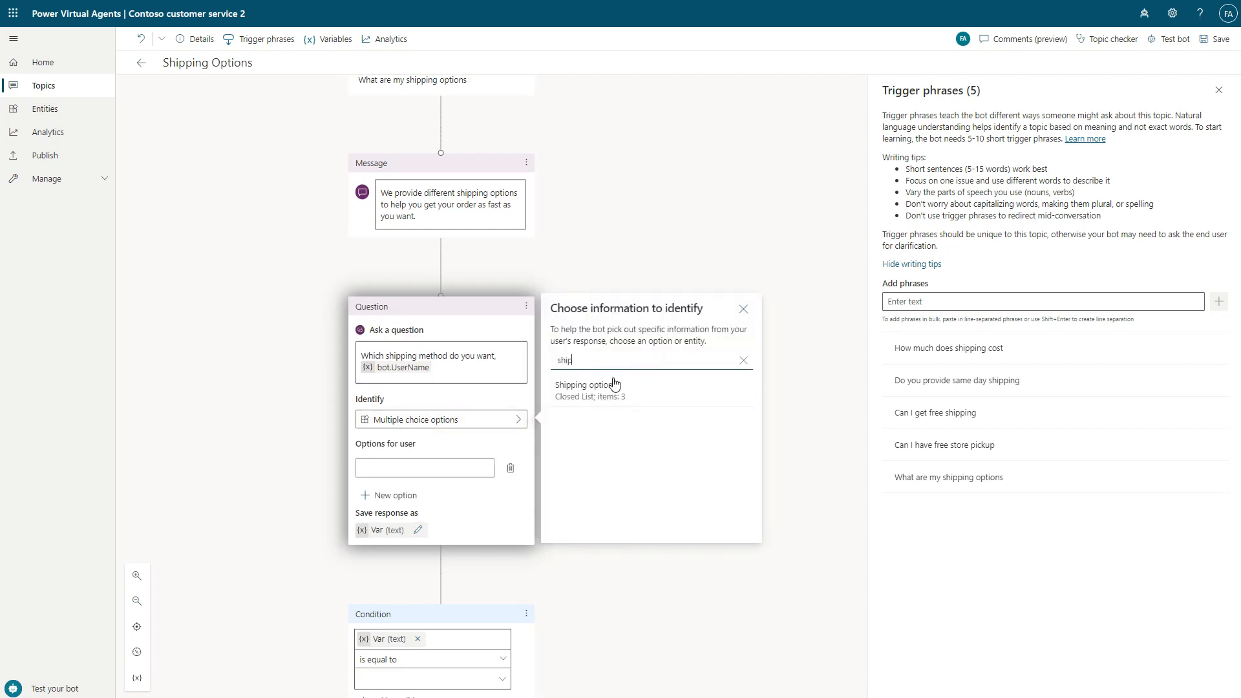
{"action": "left_click", "coordinate": [601, 392]}
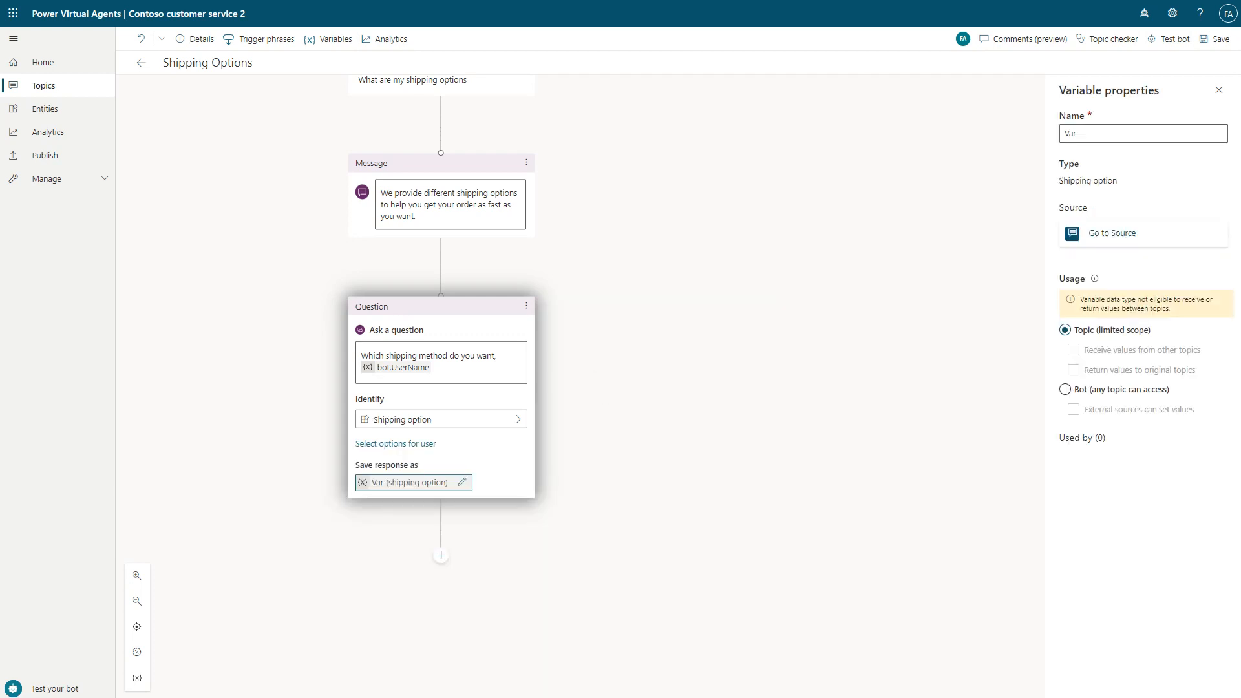
Step: Display Standard shipping, Expedited shipping and Store pickup as user options for the question
{"action": "left_click", "coordinate": [408, 447]}
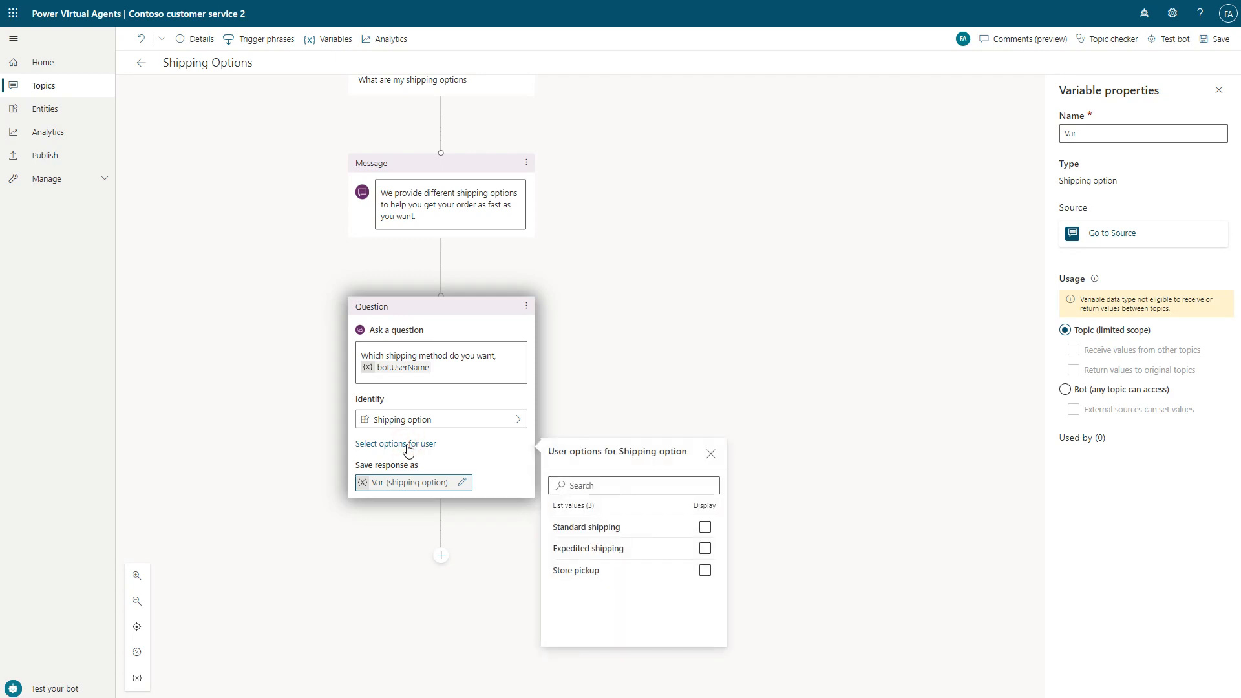
{"action": "left_click", "coordinate": [705, 527]}
{"action": "left_click", "coordinate": [706, 548]}
{"action": "left_click", "coordinate": [705, 570]}
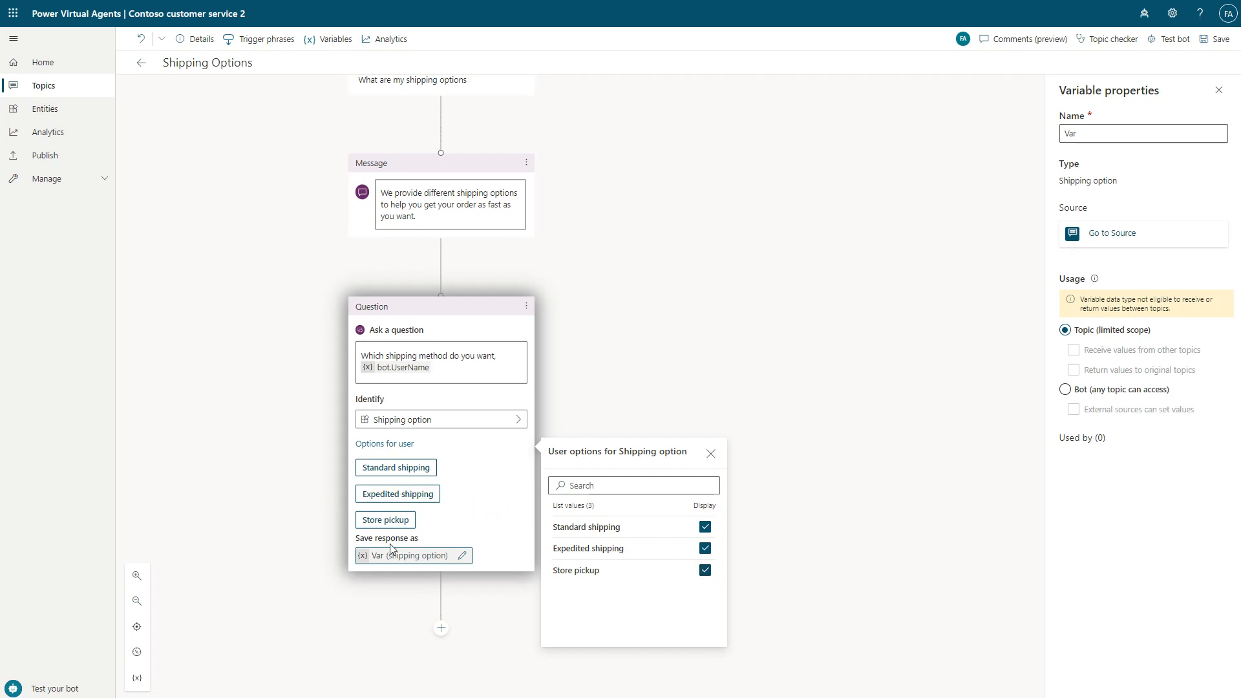
Step: Rename the question's response variable to ShippingMethod and save the topic
{"action": "left_click", "coordinate": [463, 558]}
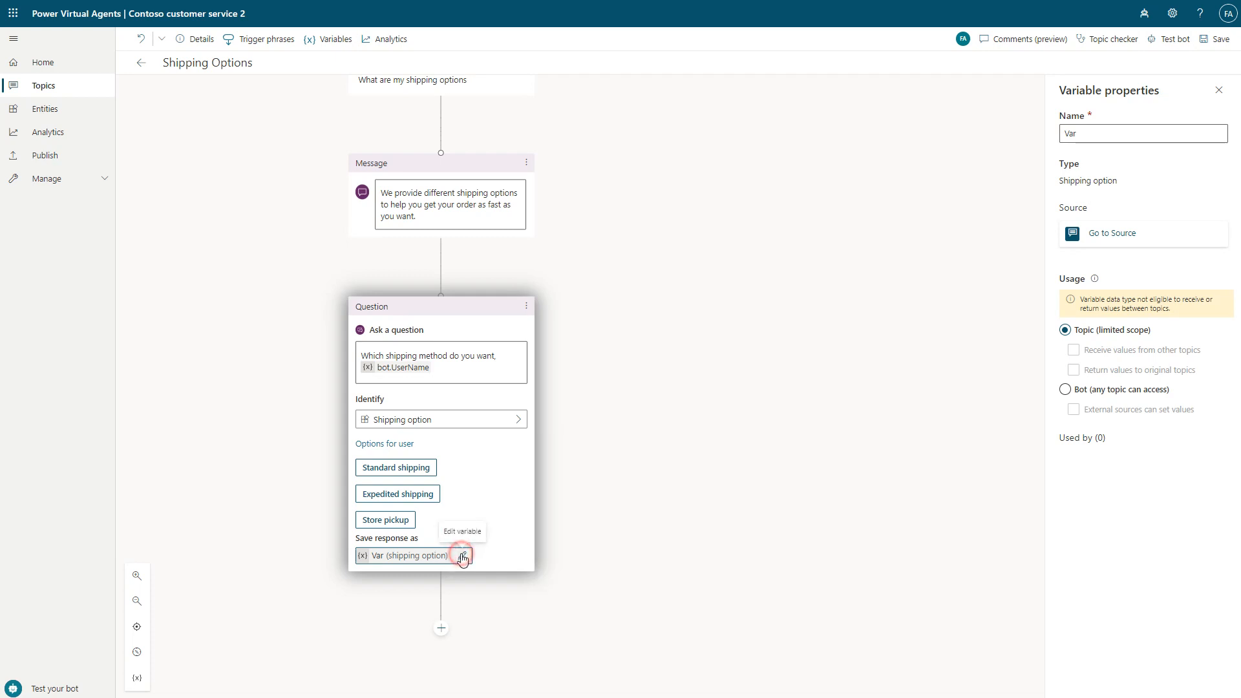
{"action": "triple_click", "coordinate": [1122, 132]}
{"action": "double_click", "coordinate": [1109, 131]}
{"action": "type", "text": "ShippingMethod"}
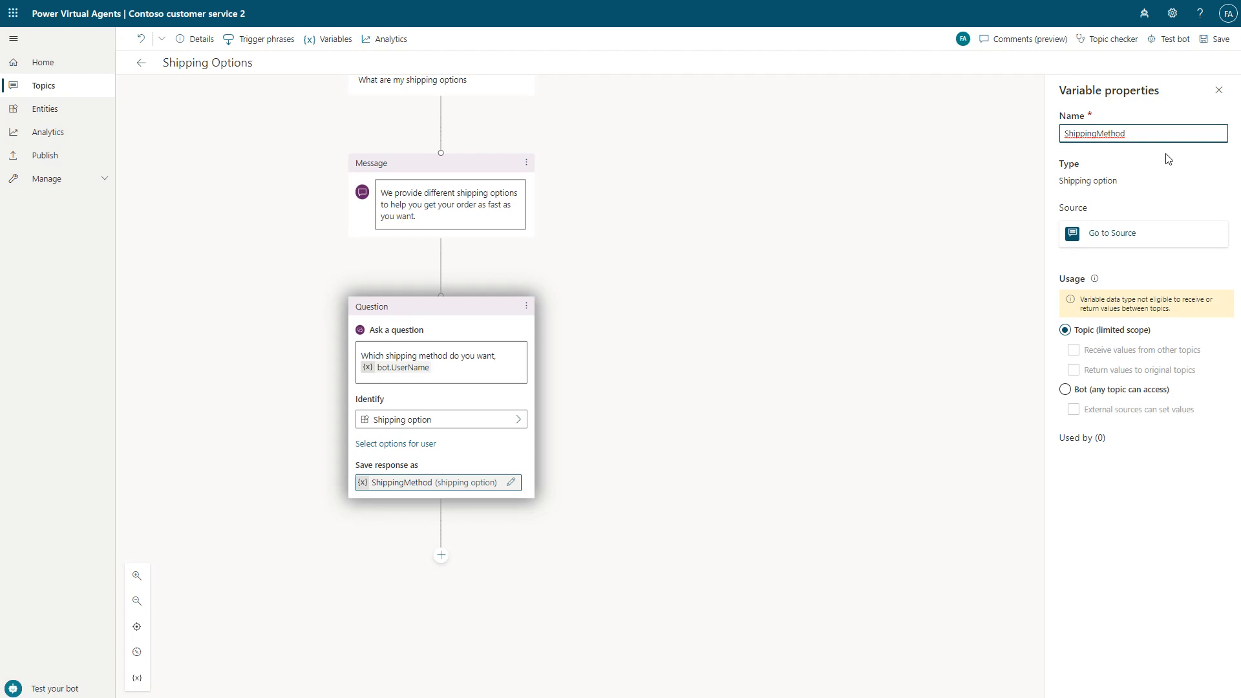
{"action": "left_click", "coordinate": [1217, 38]}
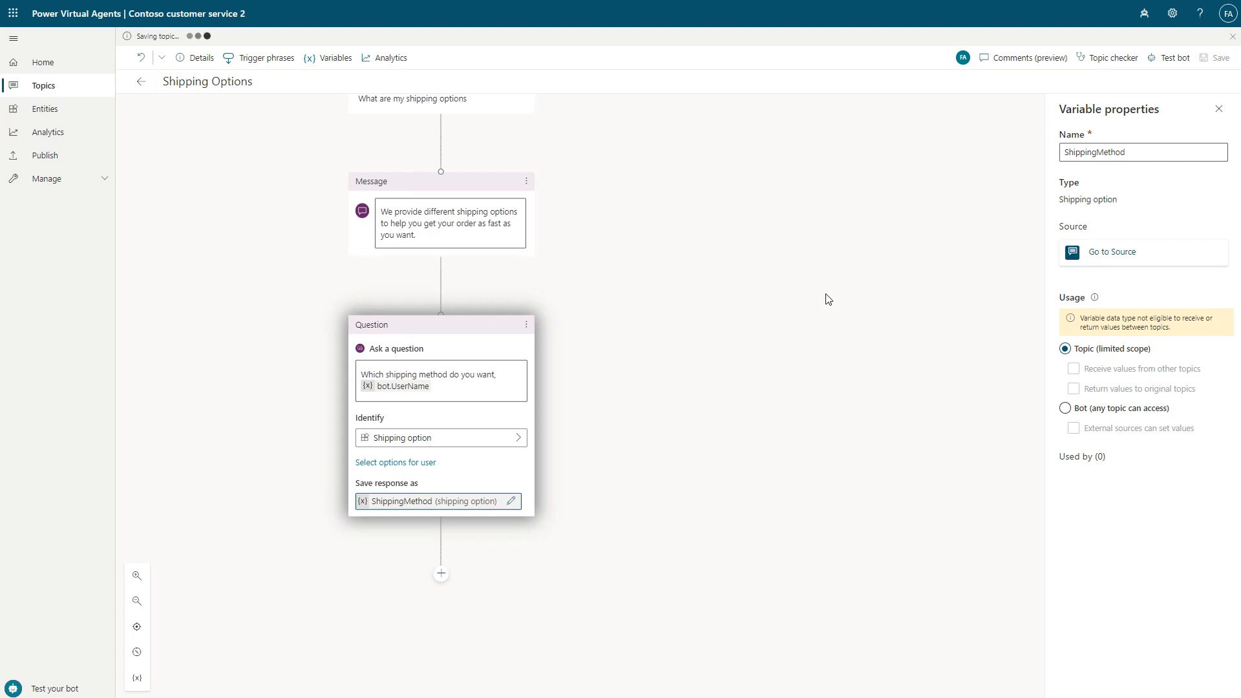
Step: Add a condition below the shipping question that checks whether ShippingMethod is equal to Expedited shipping
{"action": "scroll", "coordinate": [647, 416], "scroll_direction": "down", "scroll_amount": 1}
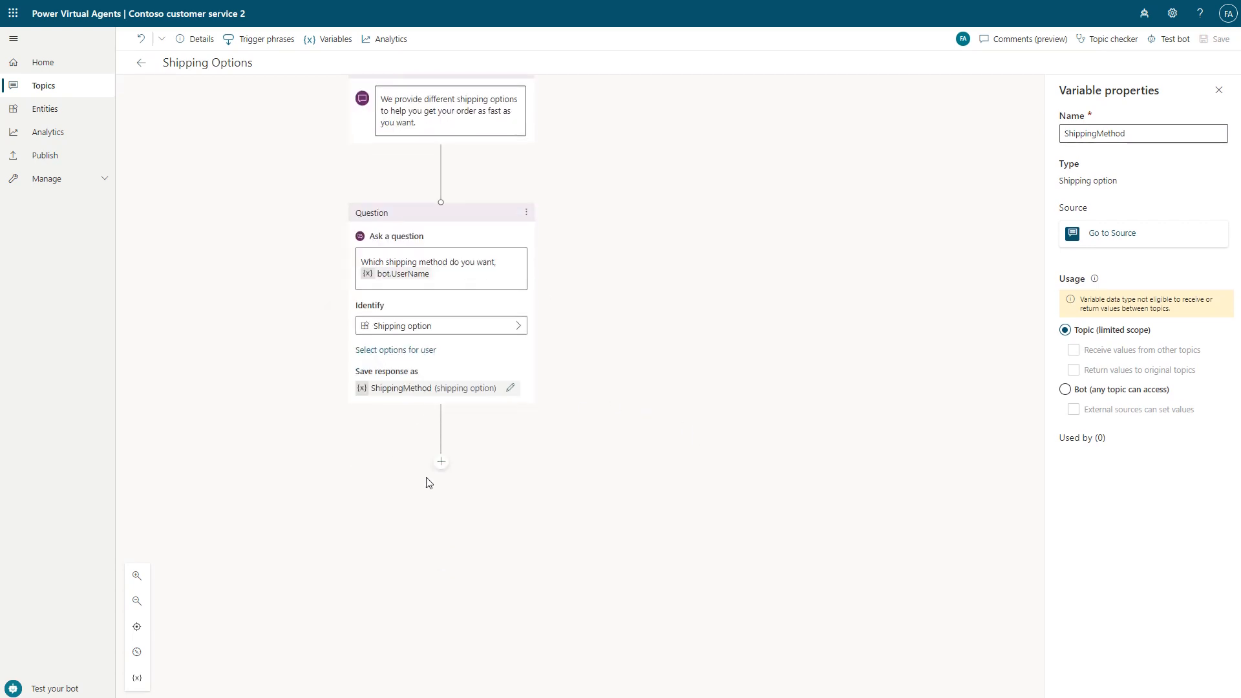
{"action": "left_click", "coordinate": [442, 464]}
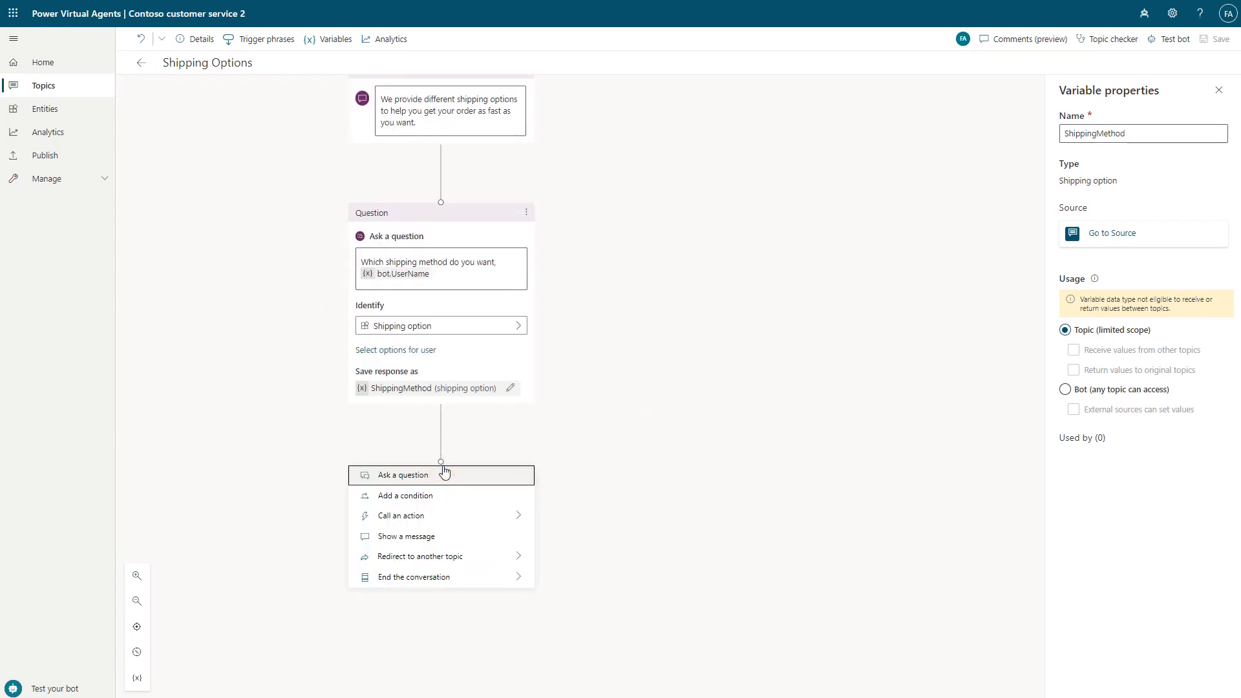
{"action": "left_click", "coordinate": [475, 499]}
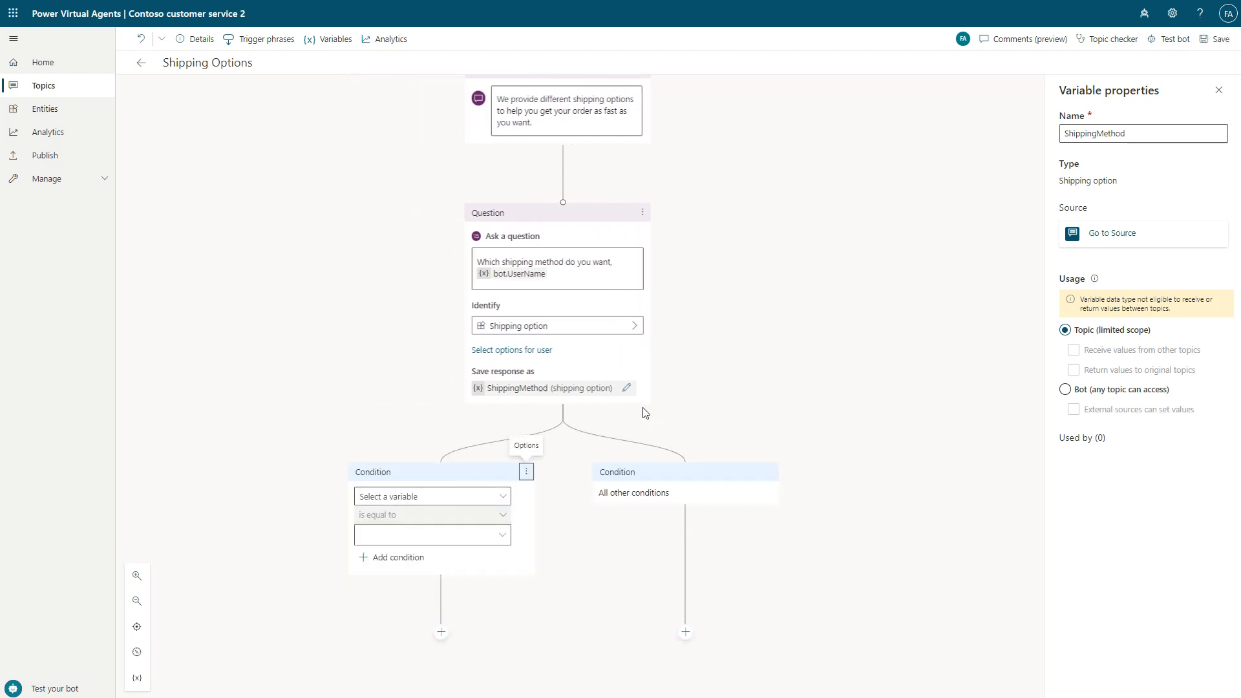
{"action": "left_click", "coordinate": [319, 389]}
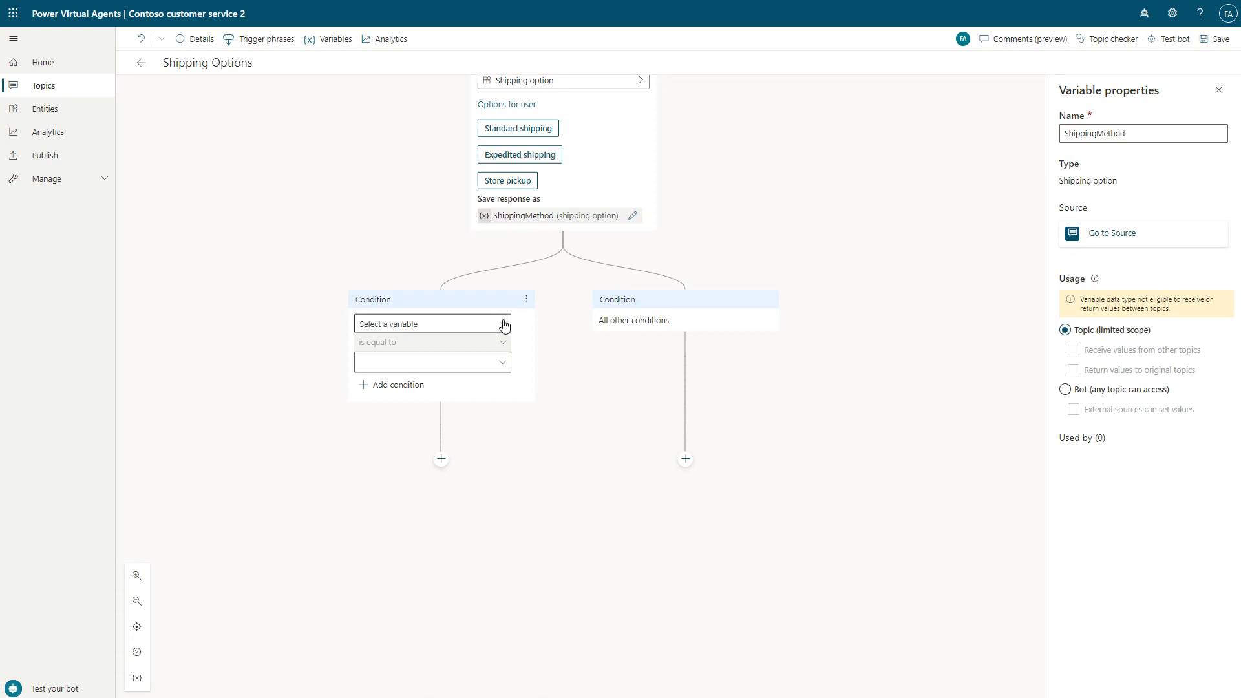
{"action": "left_click", "coordinate": [505, 324]}
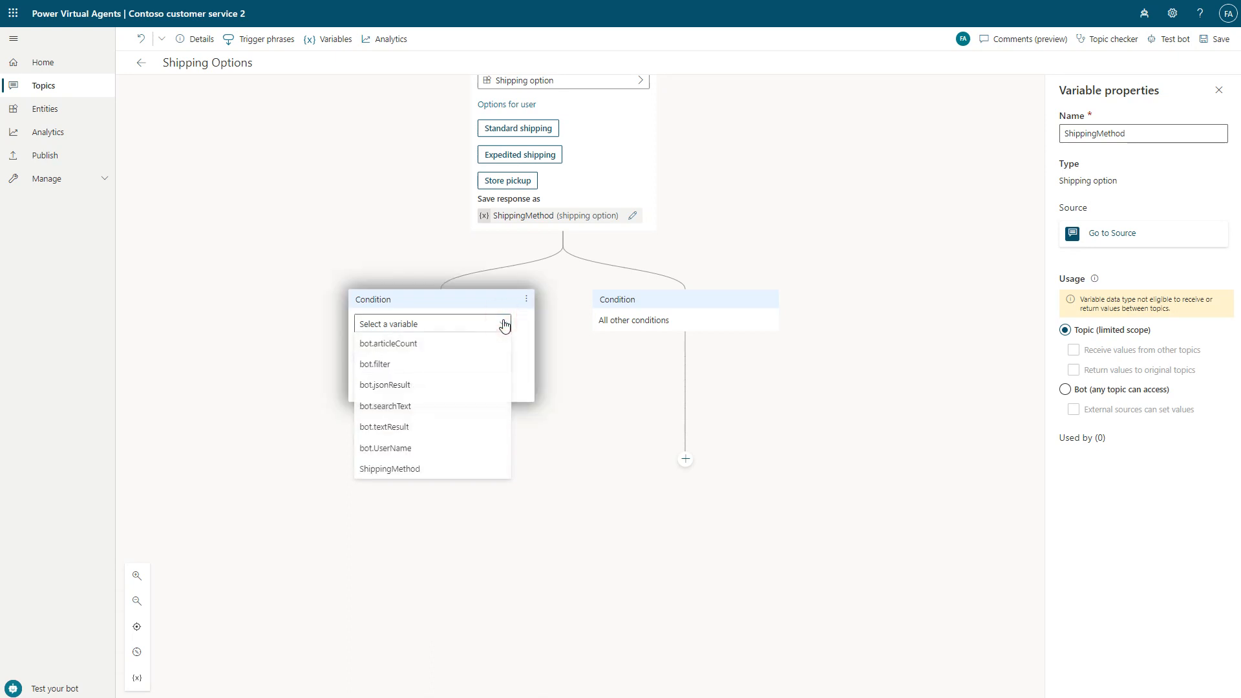
{"action": "left_click", "coordinate": [421, 475]}
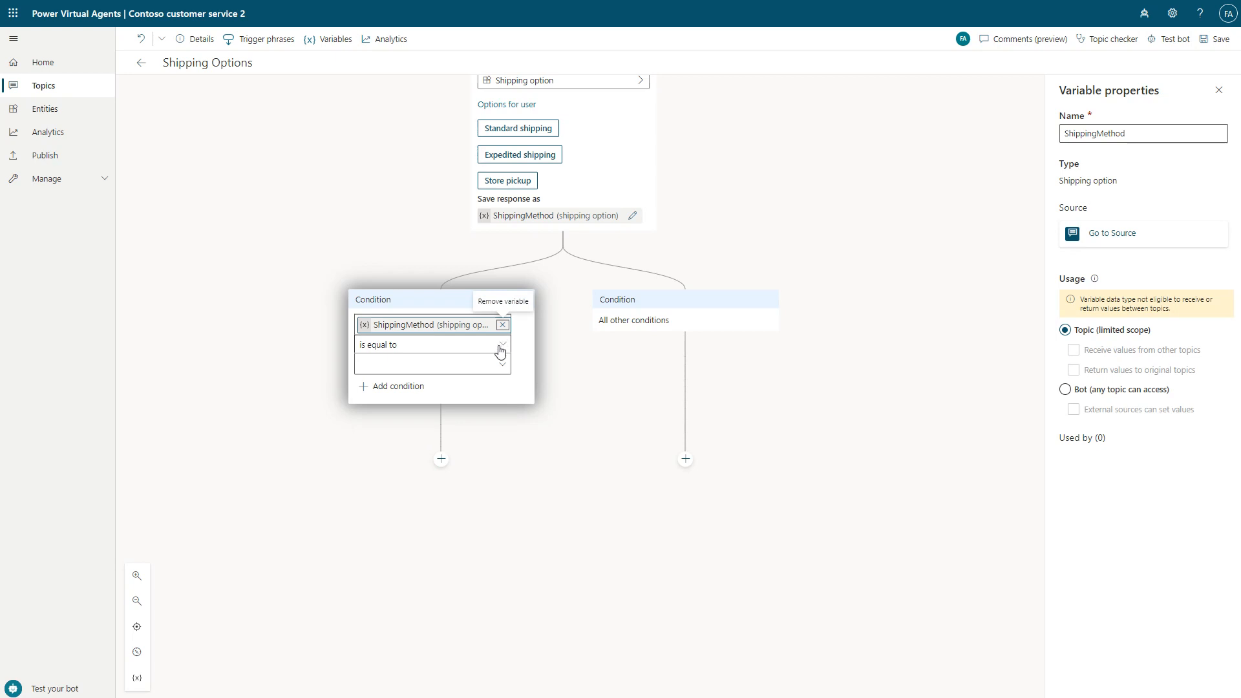
{"action": "left_click", "coordinate": [503, 364]}
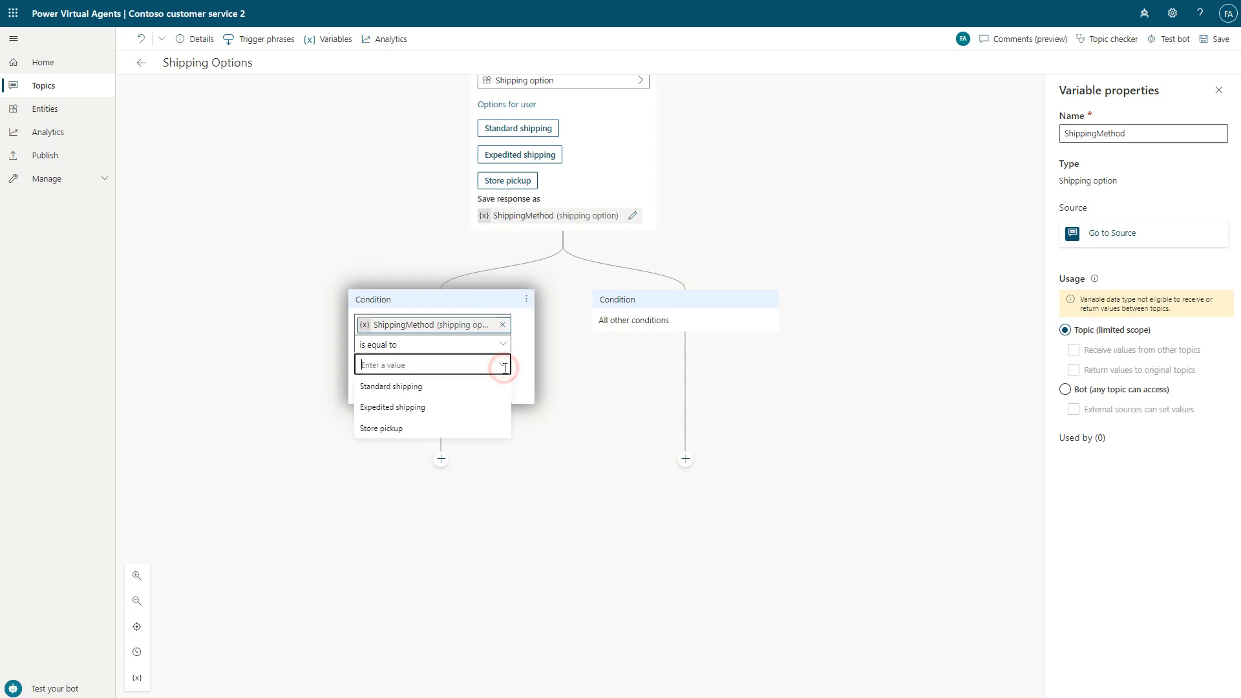
{"action": "left_click", "coordinate": [412, 408]}
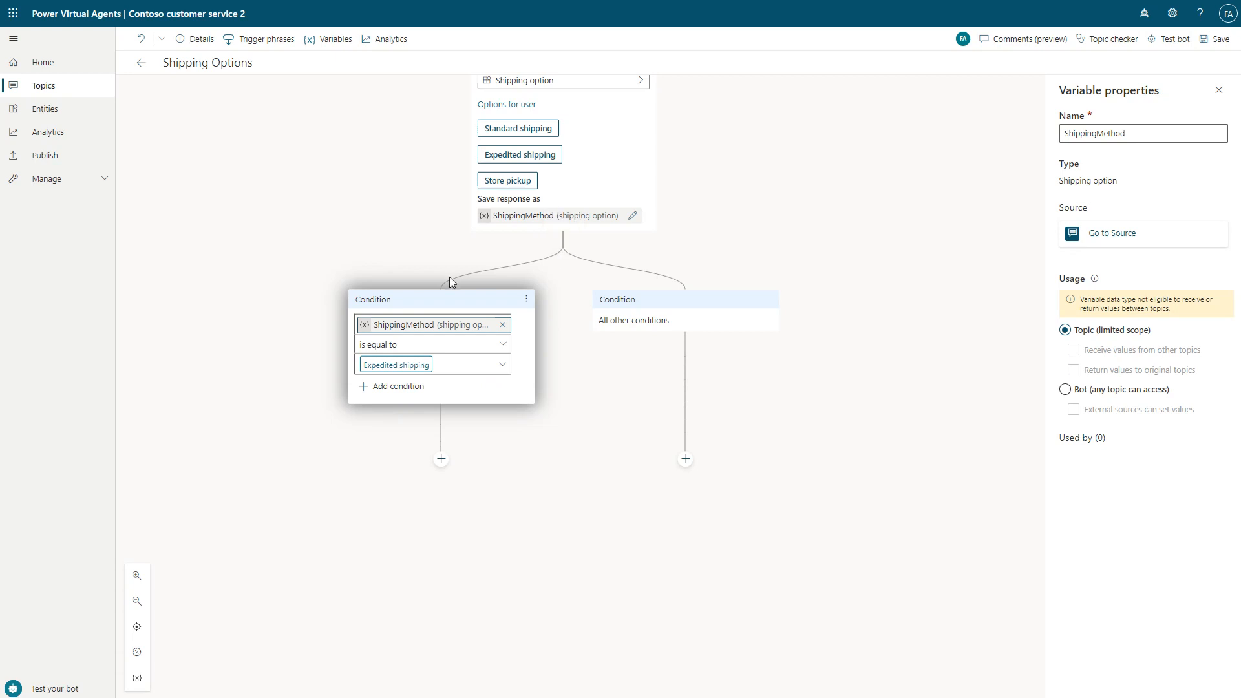
Step: Add a second condition branch that checks whether ShippingMethod is equal to Store pickup
{"action": "left_click", "coordinate": [563, 246]}
{"action": "left_click", "coordinate": [561, 321]}
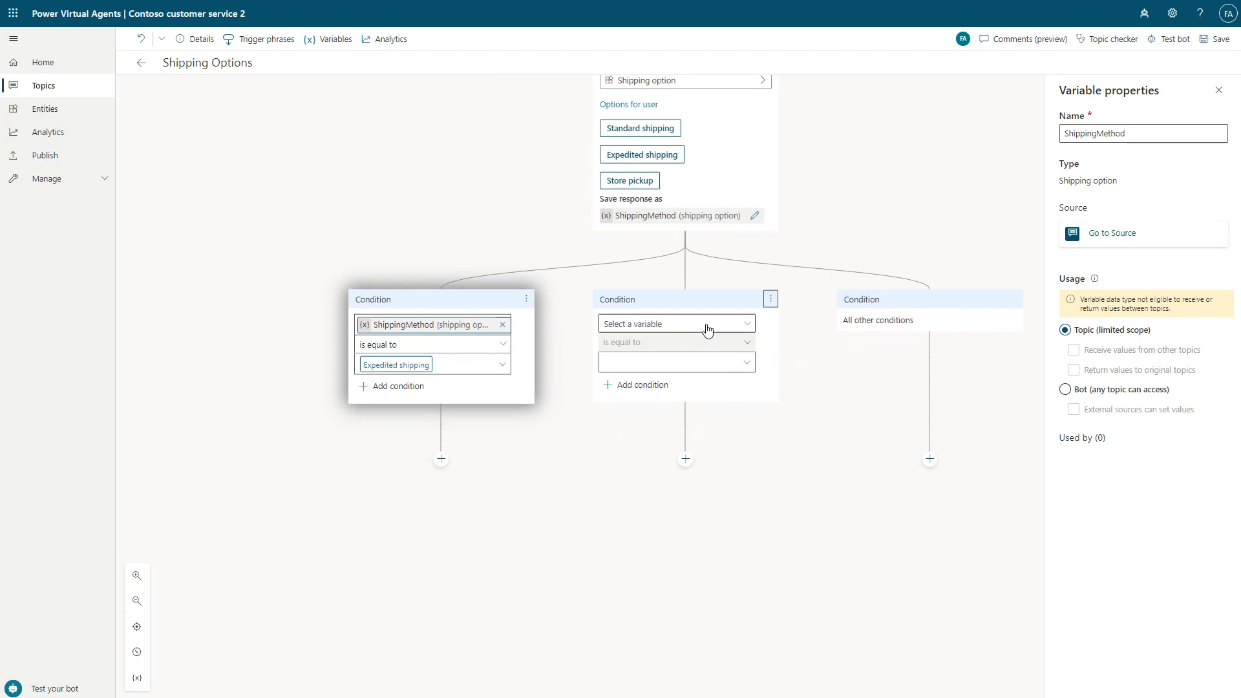
{"action": "left_click", "coordinate": [745, 324]}
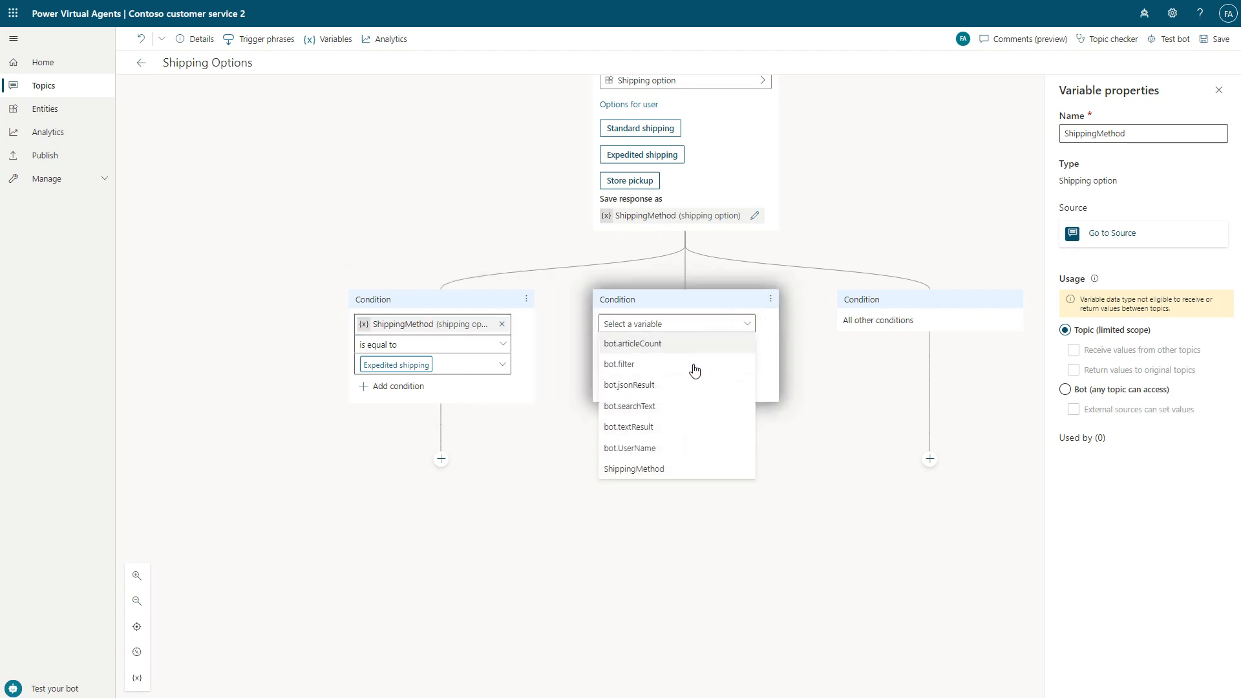
{"action": "left_click", "coordinate": [658, 469]}
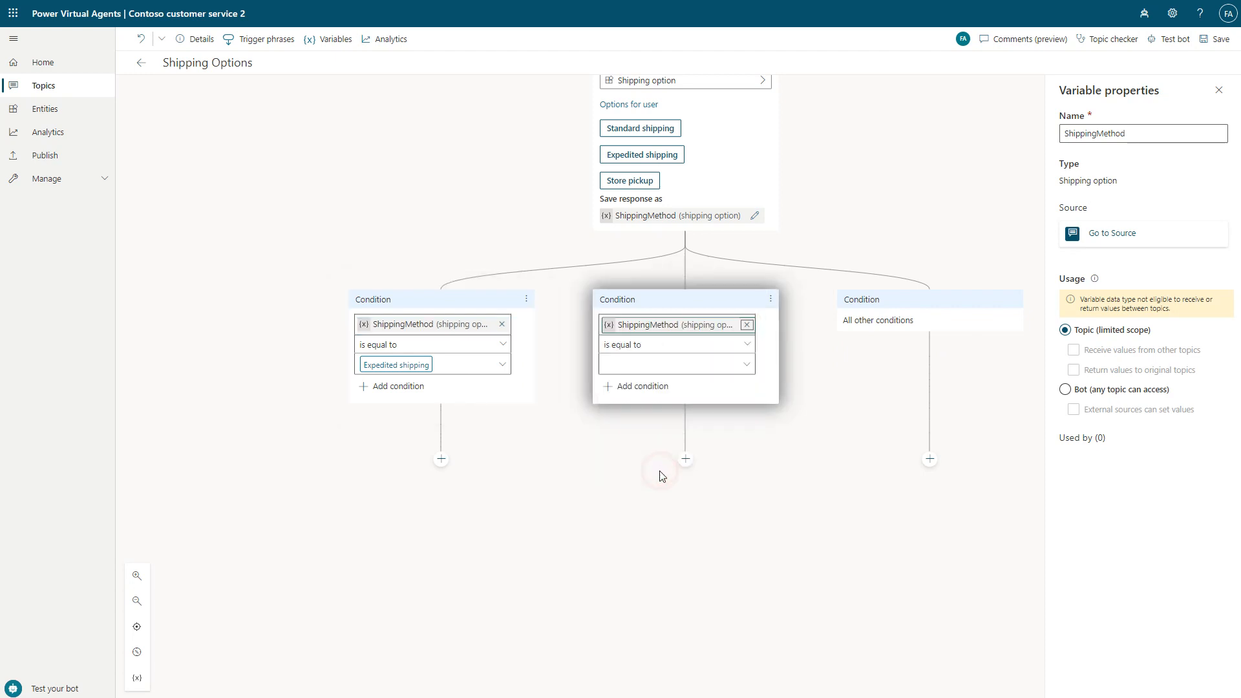
{"action": "left_click", "coordinate": [751, 368]}
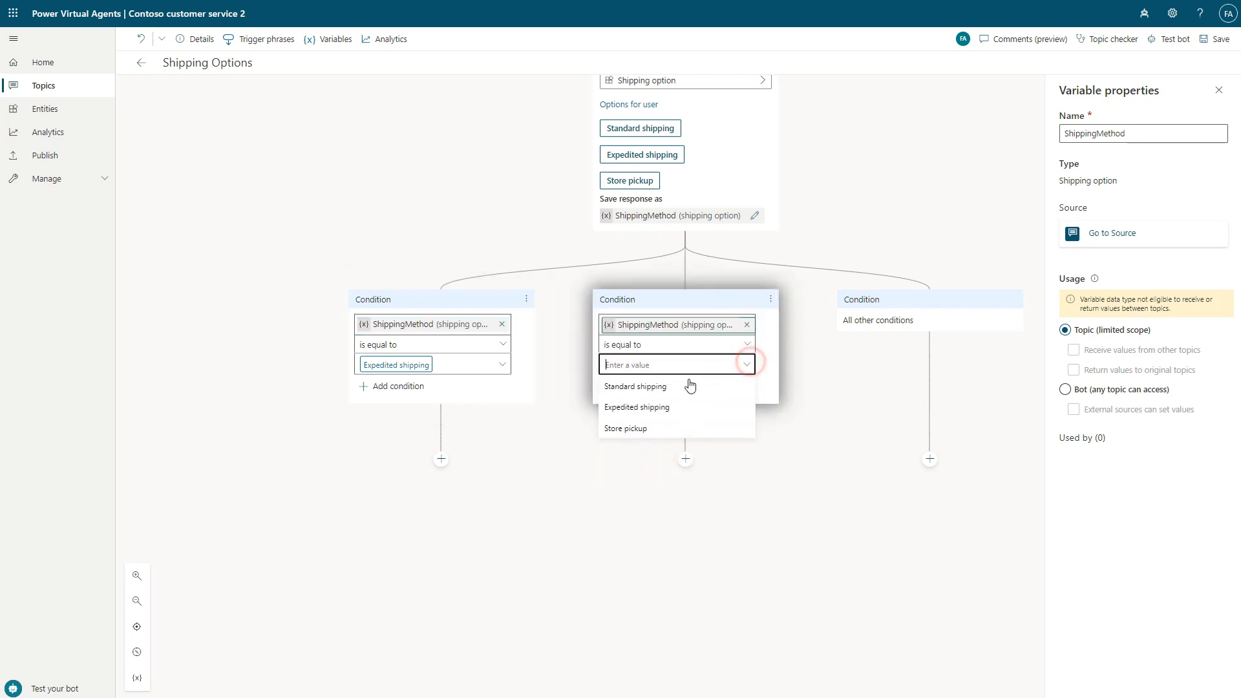
{"action": "left_click", "coordinate": [646, 427]}
{"action": "left_click", "coordinate": [879, 188]}
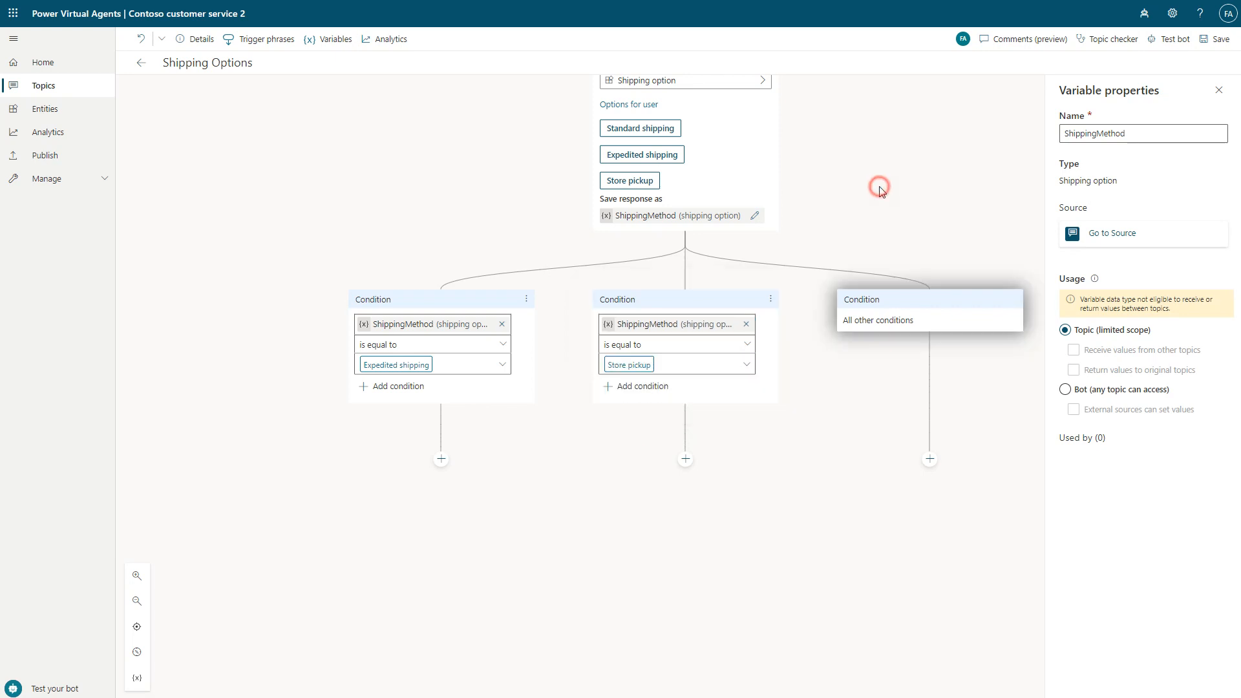
Step: Add a third condition branch that checks whether ShippingMethod is equal to Standard shipping
{"action": "left_click", "coordinate": [687, 252]}
{"action": "left_click", "coordinate": [682, 325]}
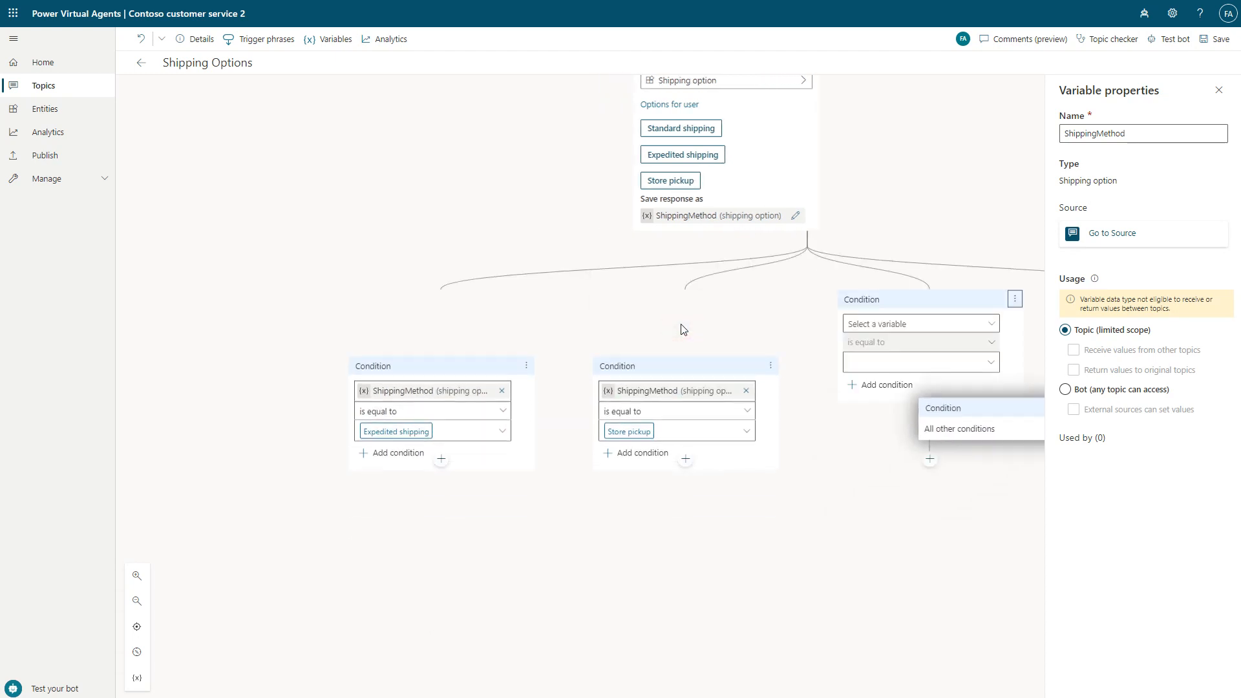
{"action": "left_click", "coordinate": [921, 326]}
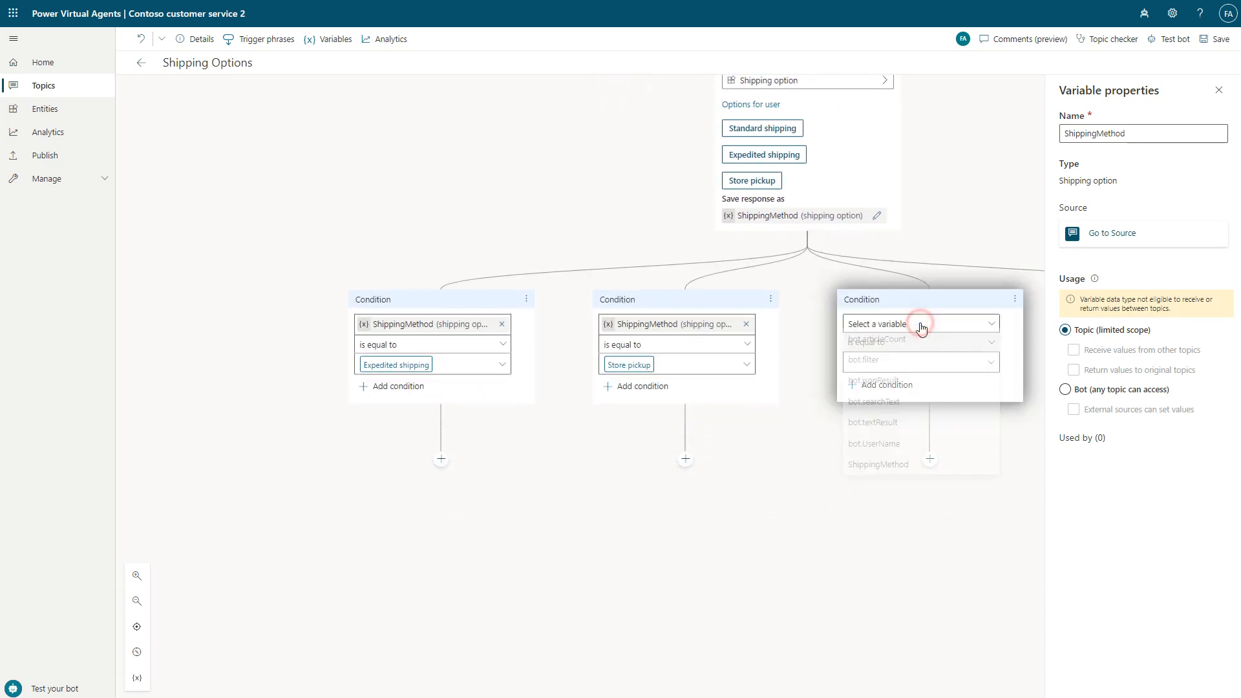
{"action": "left_click", "coordinate": [886, 472]}
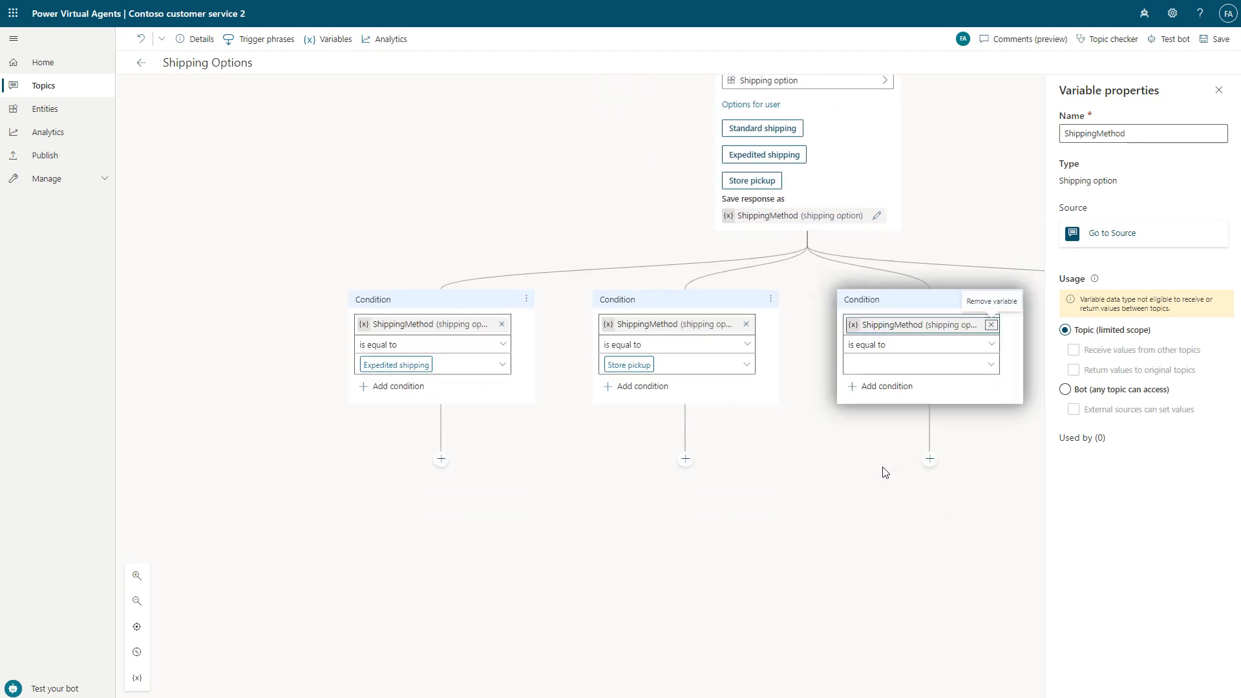
{"action": "left_click", "coordinate": [993, 367]}
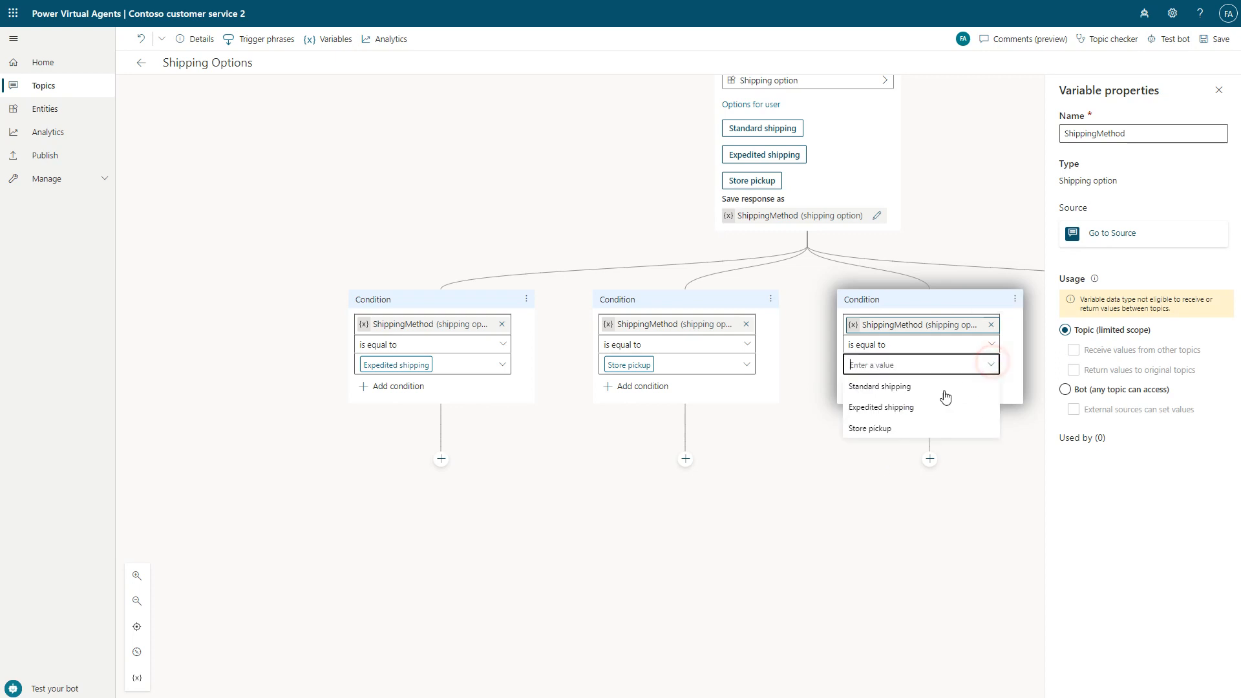
{"action": "left_click", "coordinate": [902, 387]}
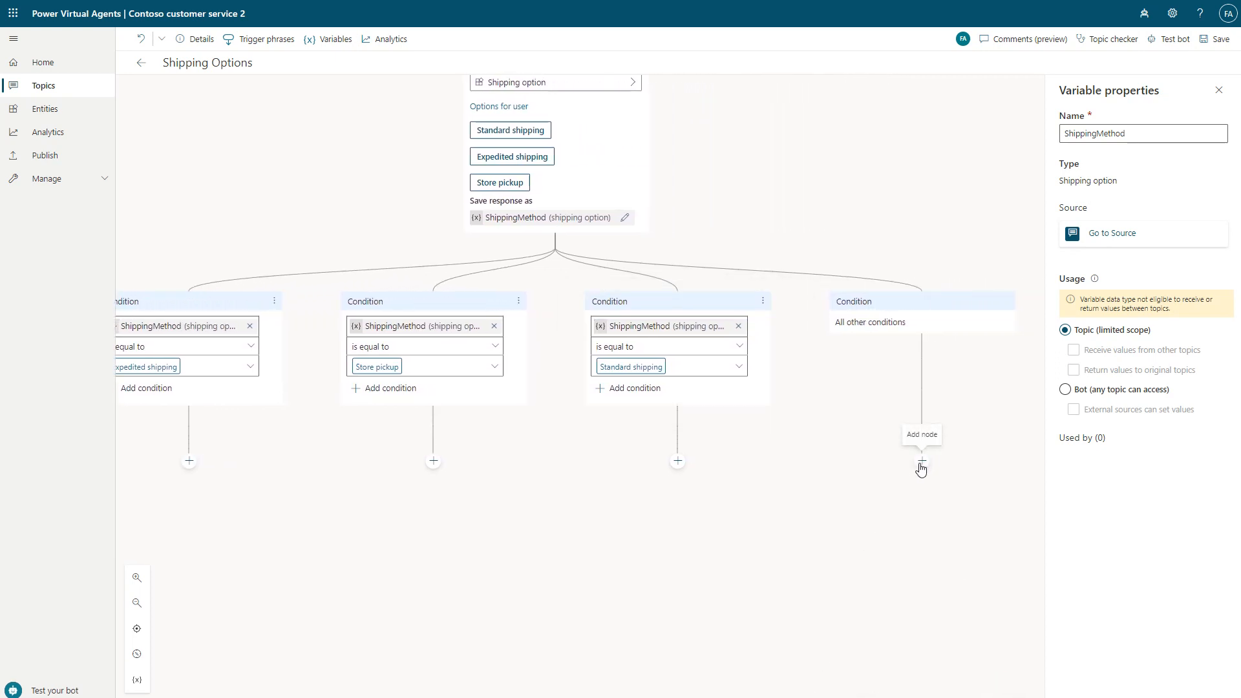
Step: End the All other conditions branch with a transfer to an agent and close the variable properties
{"action": "left_click", "coordinate": [923, 462]}
{"action": "mouse_move", "coordinate": [945, 565]}
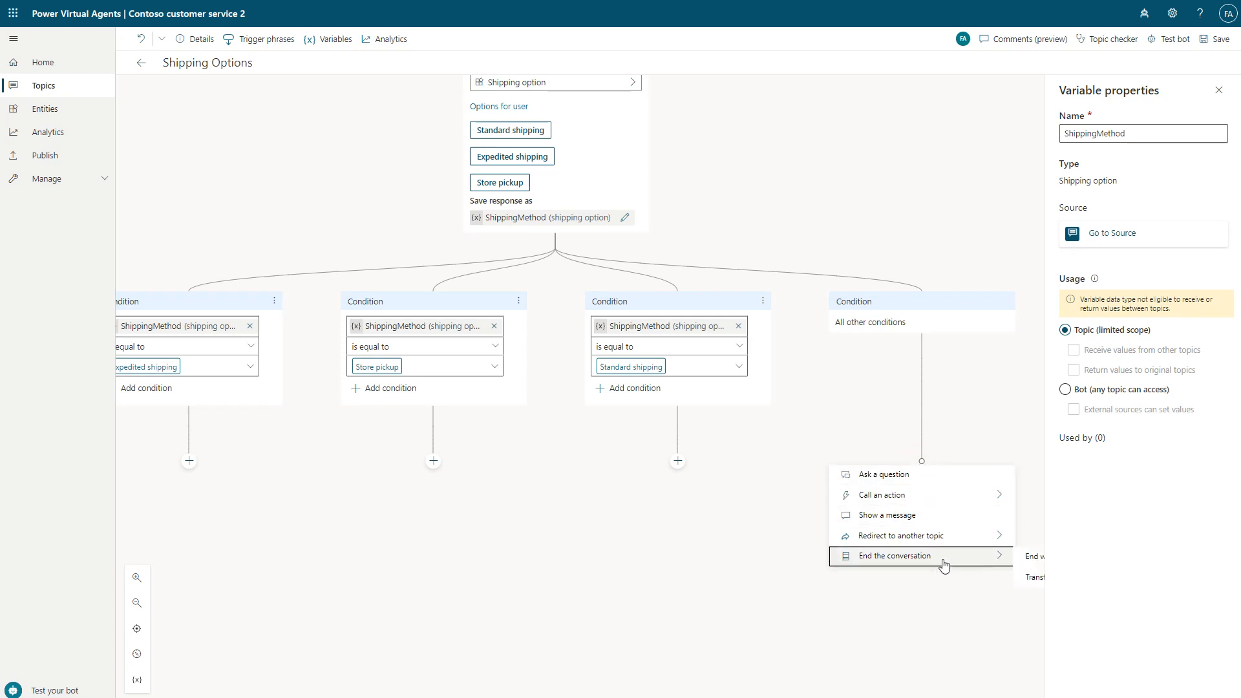
{"action": "left_click", "coordinate": [1036, 579]}
{"action": "left_click", "coordinate": [1219, 91]}
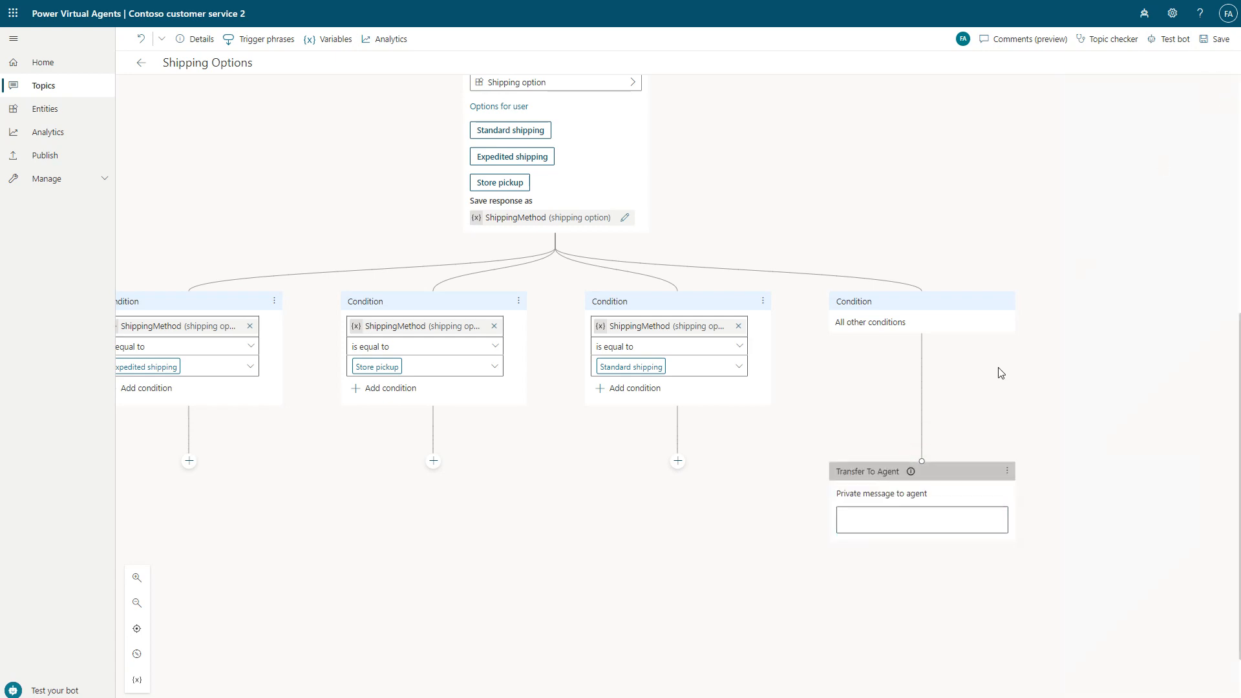
{"action": "left_click", "coordinate": [752, 574]}
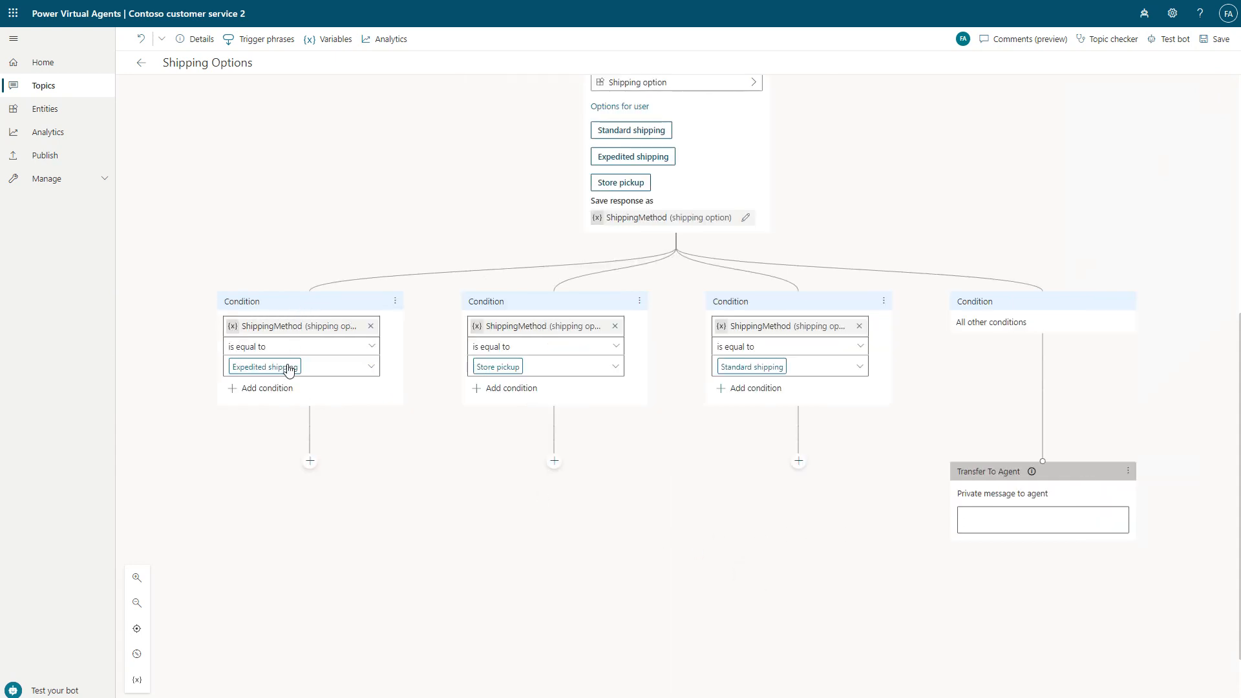
Step: Add a message under the Expedited shipping branch offering it at $10, same day if ordered before 12pm, next business day if ordered after 12pm
{"action": "left_click", "coordinate": [310, 467]}
{"action": "left_click", "coordinate": [314, 517]}
{"action": "left_click", "coordinate": [299, 502]}
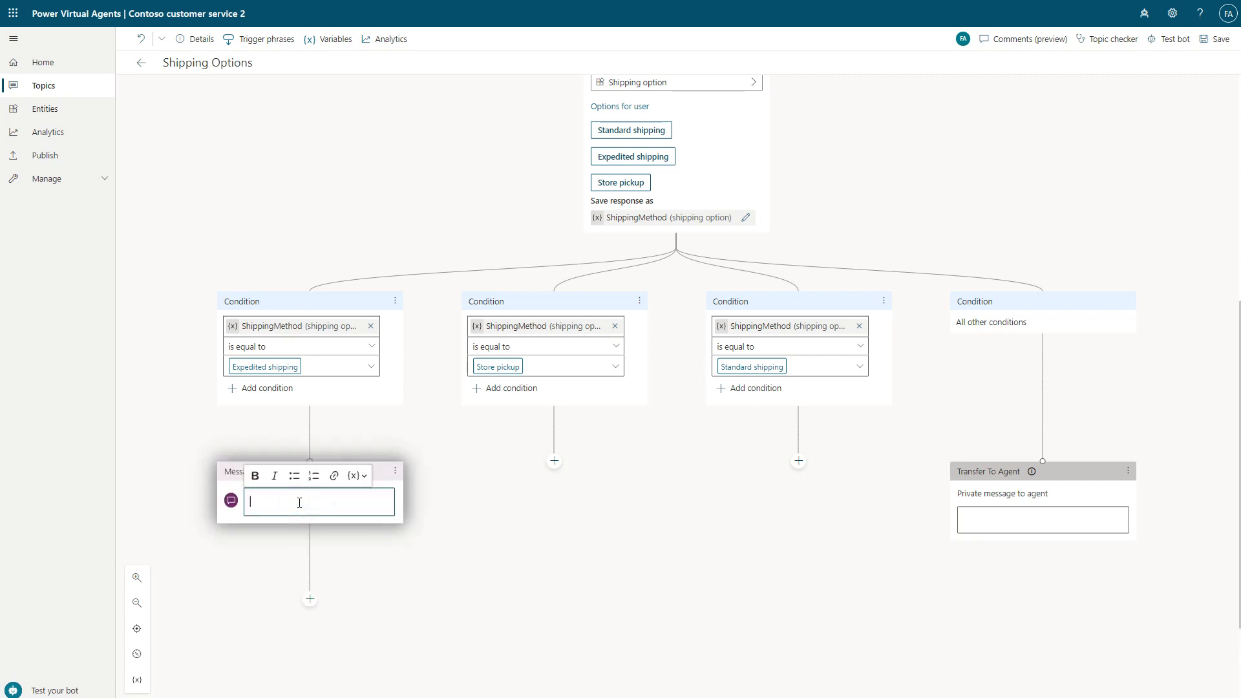
{"action": "type", "text": "Expedited shipping: You can enjoy Expedited shipping at $10. You are guaranteed to receive it: o On the same day if you place order before 12pm. o On next business day if you place order after 12pm."}
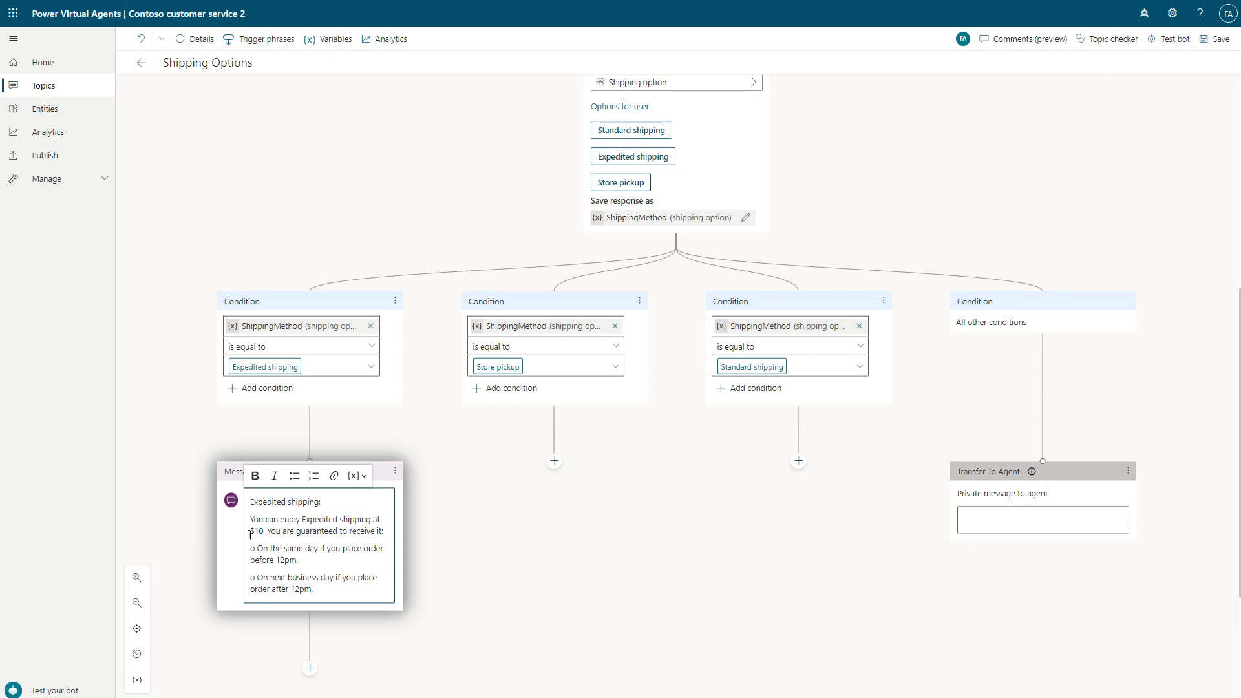
Step: Format the two delivery-time lines of the Expedited shipping message as a bulleted list and remove their leading "o" markers
{"action": "left_click_drag", "start_coordinate": [309, 595], "coordinate": [246, 549]}
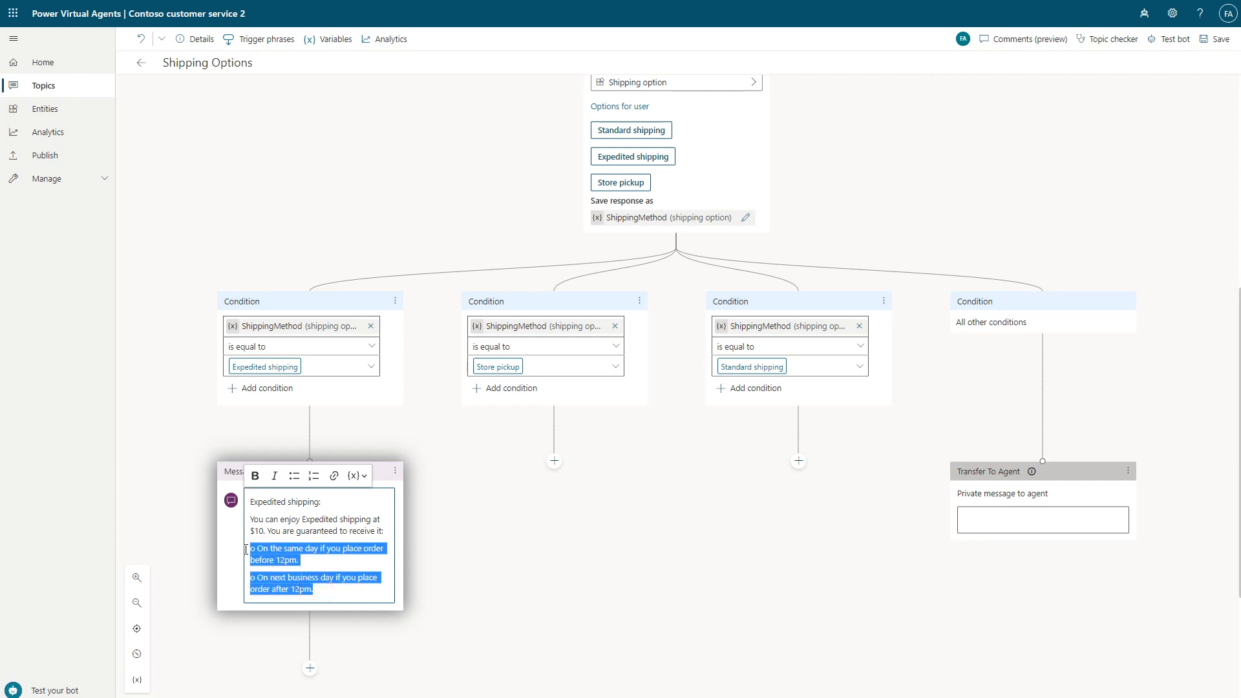
{"action": "left_click", "coordinate": [296, 477]}
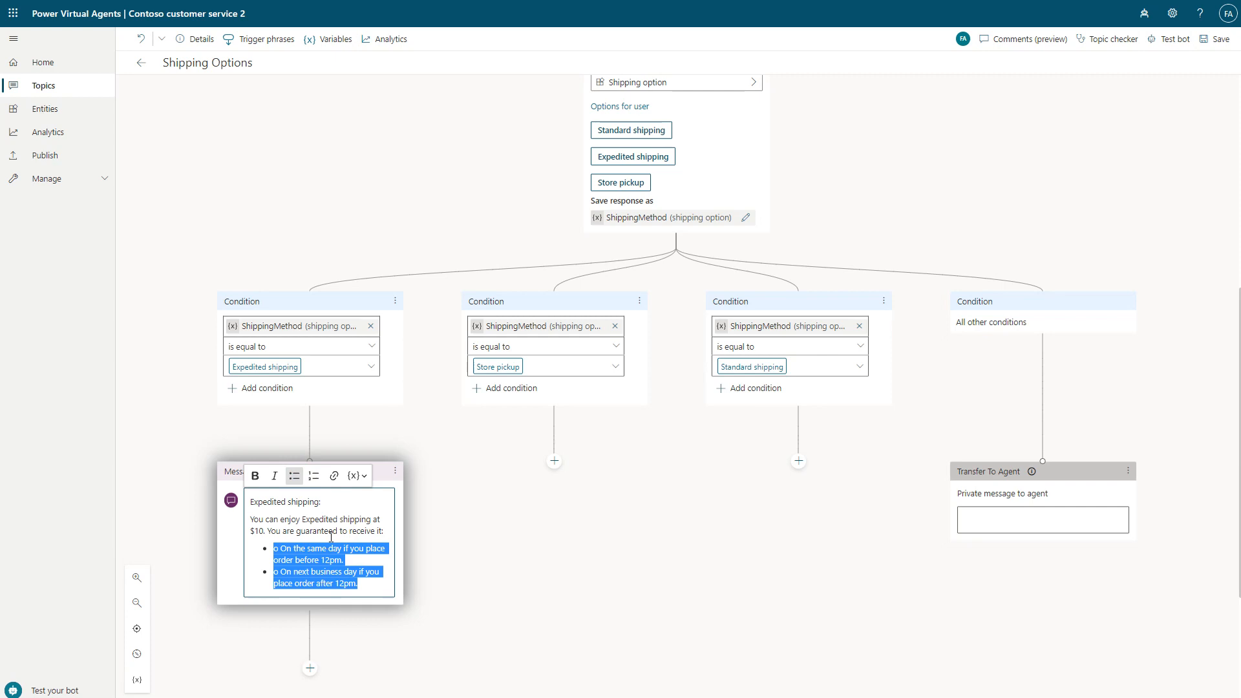
{"action": "left_click", "coordinate": [331, 537]}
{"action": "left_click", "coordinate": [276, 548]}
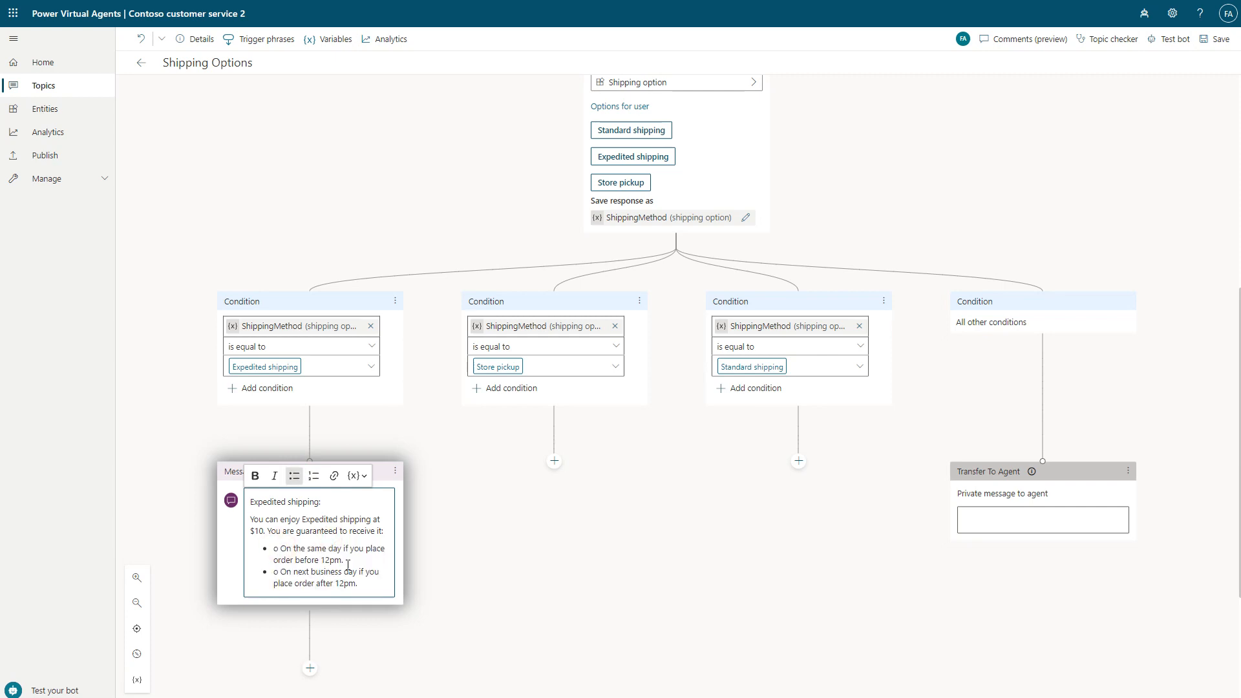
{"action": "key", "text": "BackSpace"}
{"action": "left_click", "coordinate": [281, 572]}
{"action": "key", "text": "BackSpace"}
{"action": "key", "text": "BackSpace"}
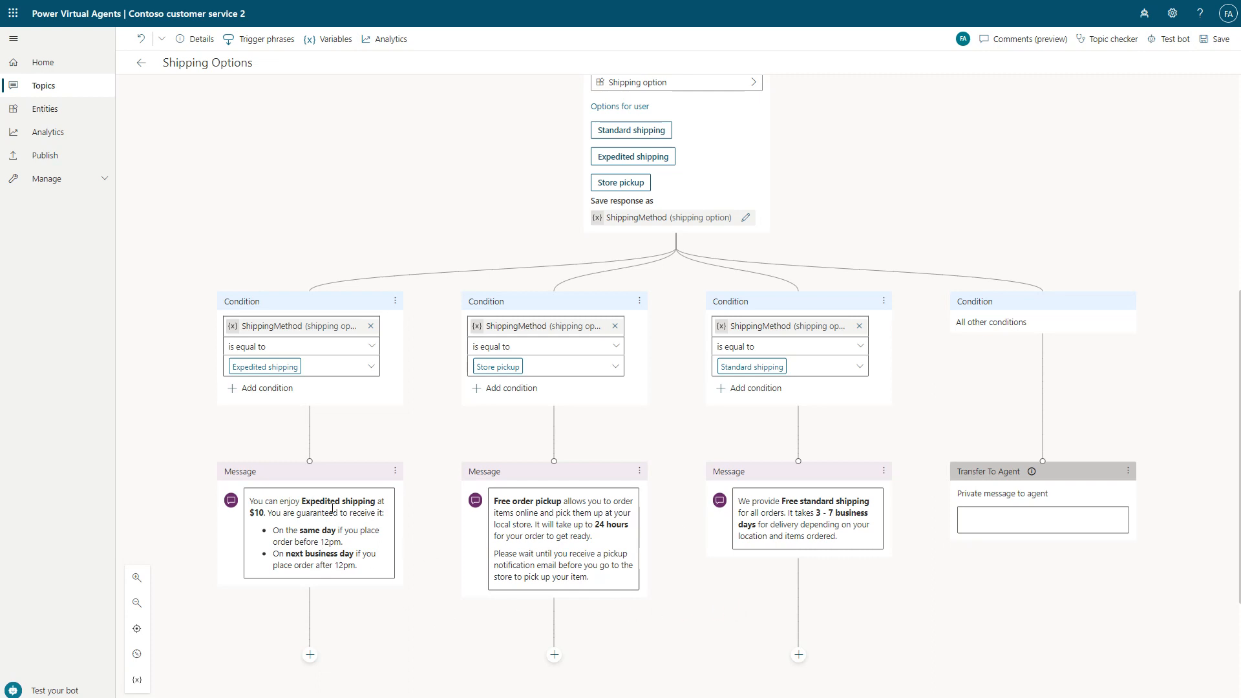
{"action": "left_click", "coordinate": [601, 532]}
{"action": "left_click_drag", "start_coordinate": [601, 543], "coordinate": [555, 537]}
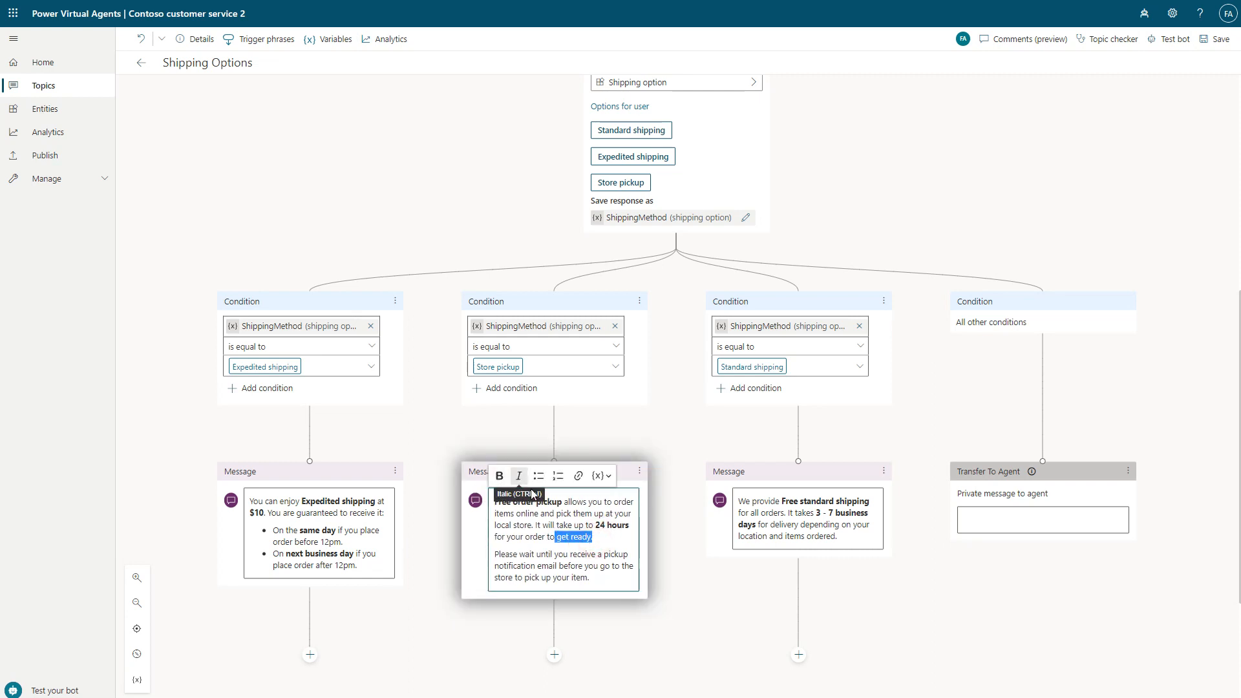
{"action": "left_click", "coordinate": [603, 537]}
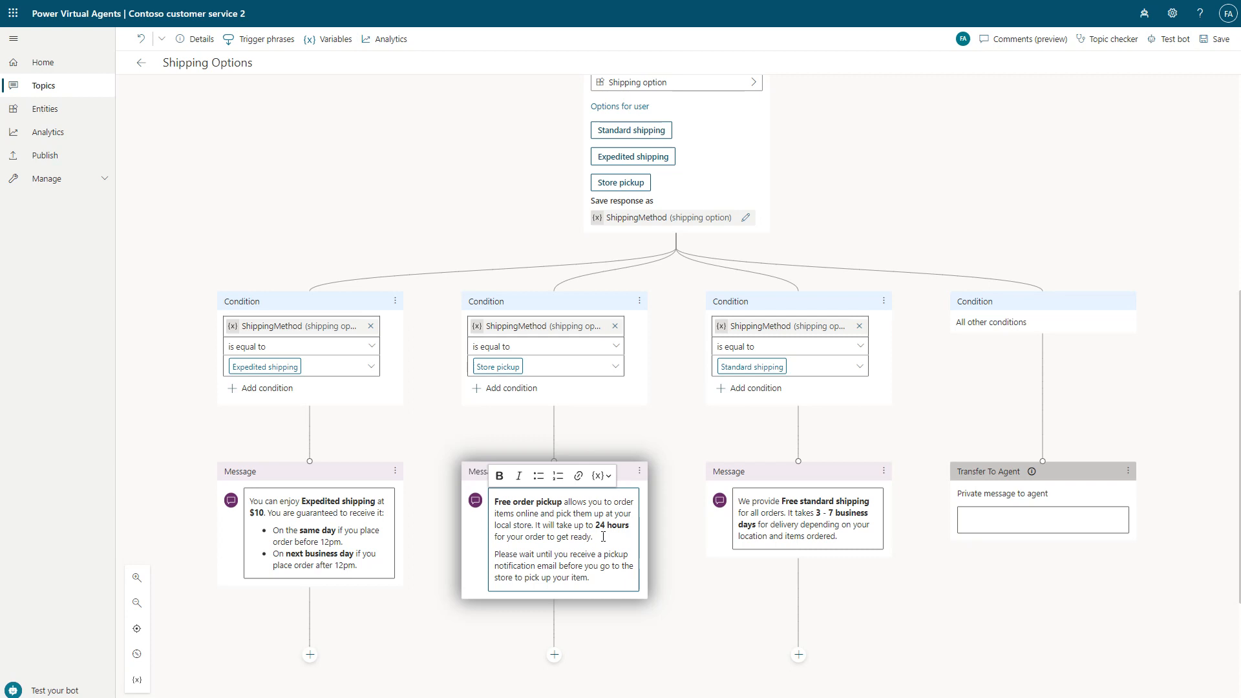
Step: End the conversation with a survey below the Expedited shipping message
{"action": "scroll", "coordinate": [712, 532], "scroll_direction": "down", "scroll_amount": 3}
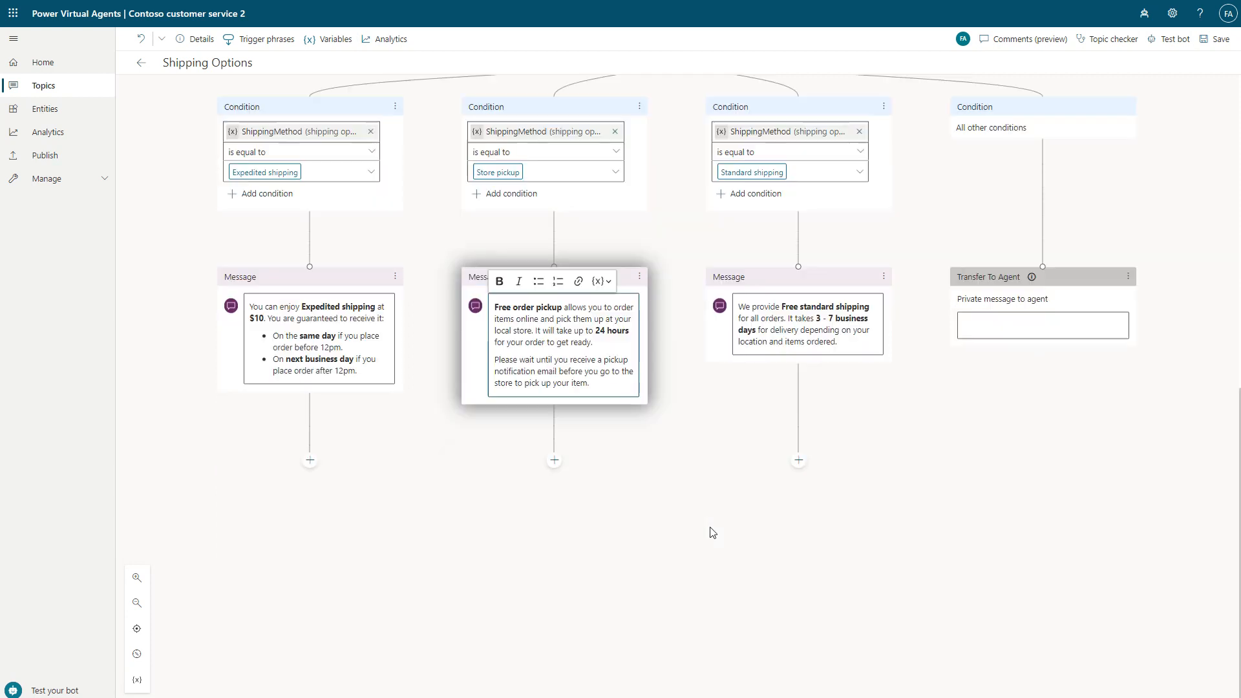
{"action": "left_click", "coordinate": [310, 460]}
{"action": "mouse_move", "coordinate": [359, 576]}
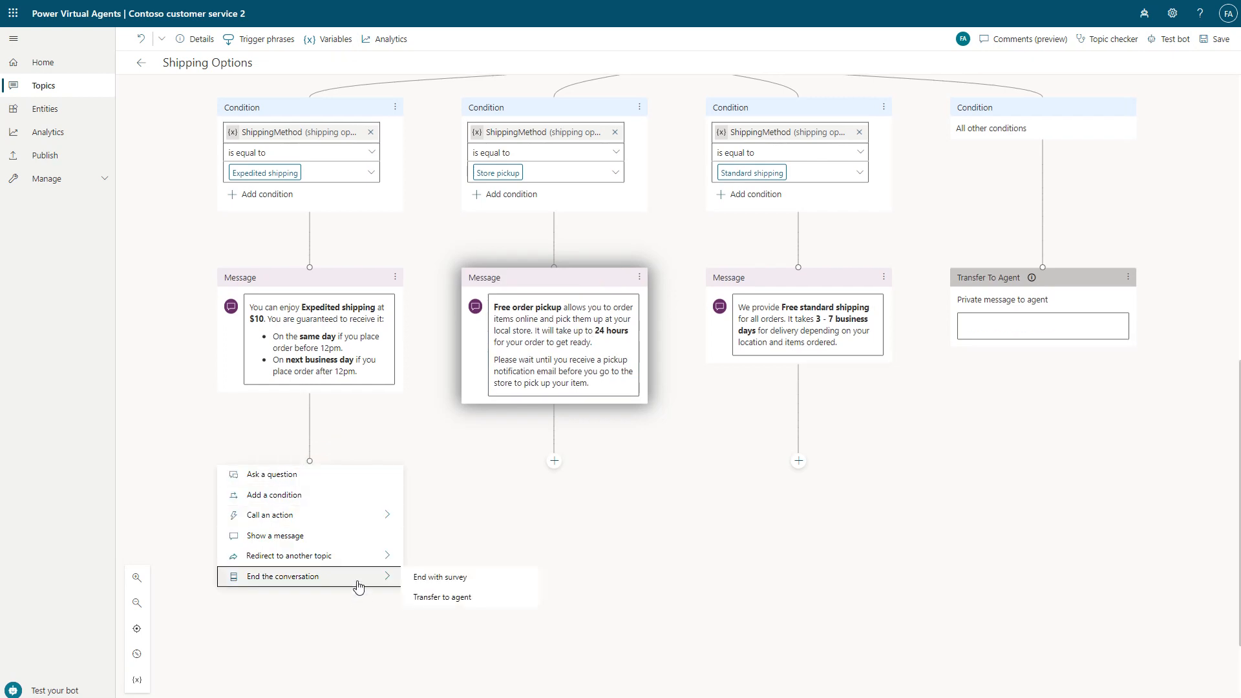
{"action": "left_click", "coordinate": [462, 581]}
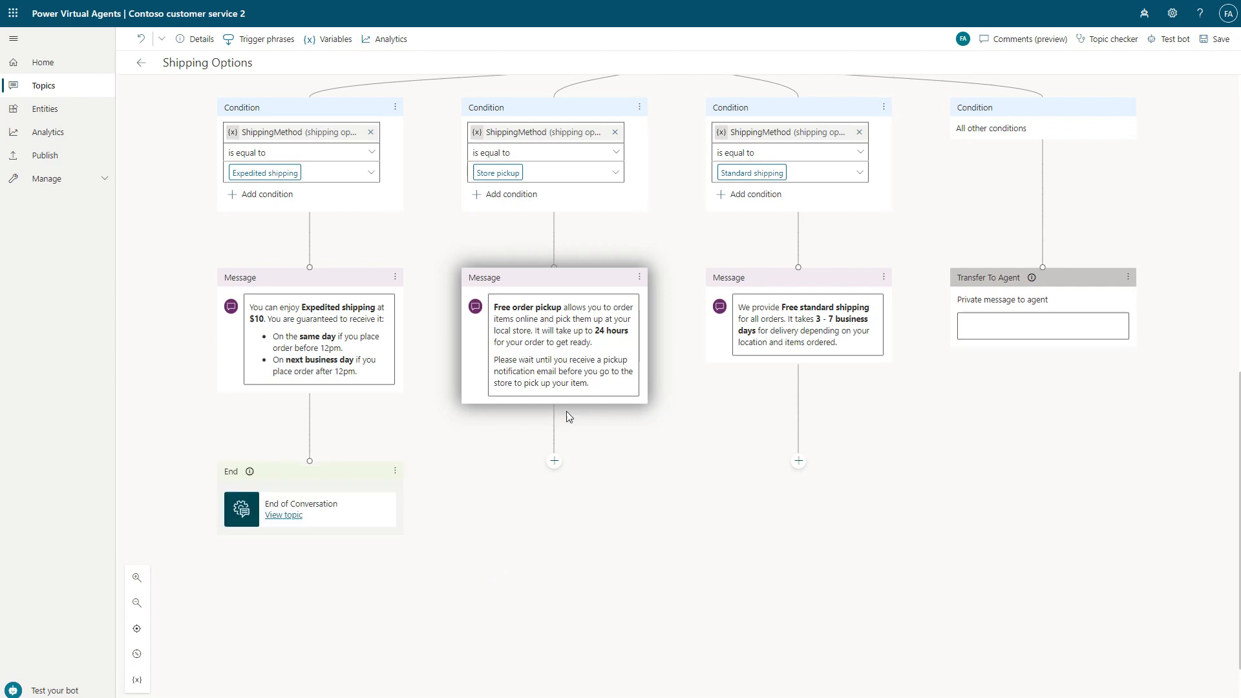
Step: Connect the Store pickup and Standard shipping messages to the existing End of Conversation node and save the topic
{"action": "left_click", "coordinate": [555, 463]}
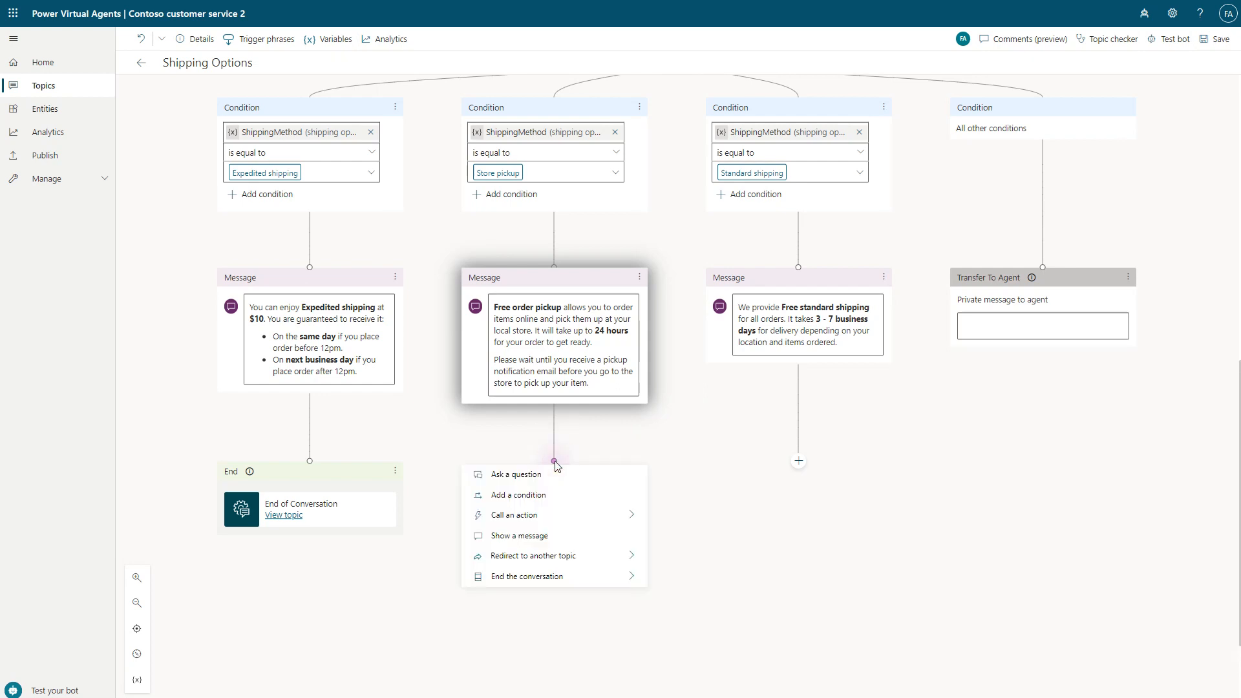
{"action": "left_click_drag", "start_coordinate": [555, 463], "coordinate": [316, 466]}
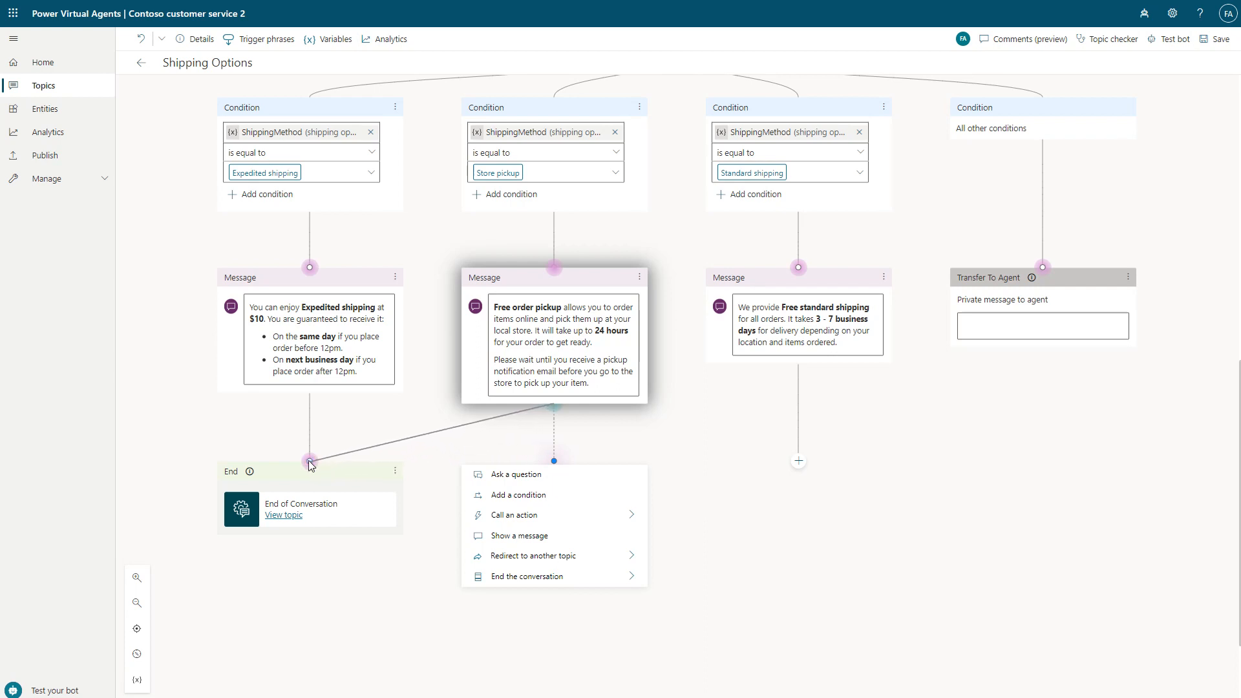
{"action": "left_click", "coordinate": [799, 461]}
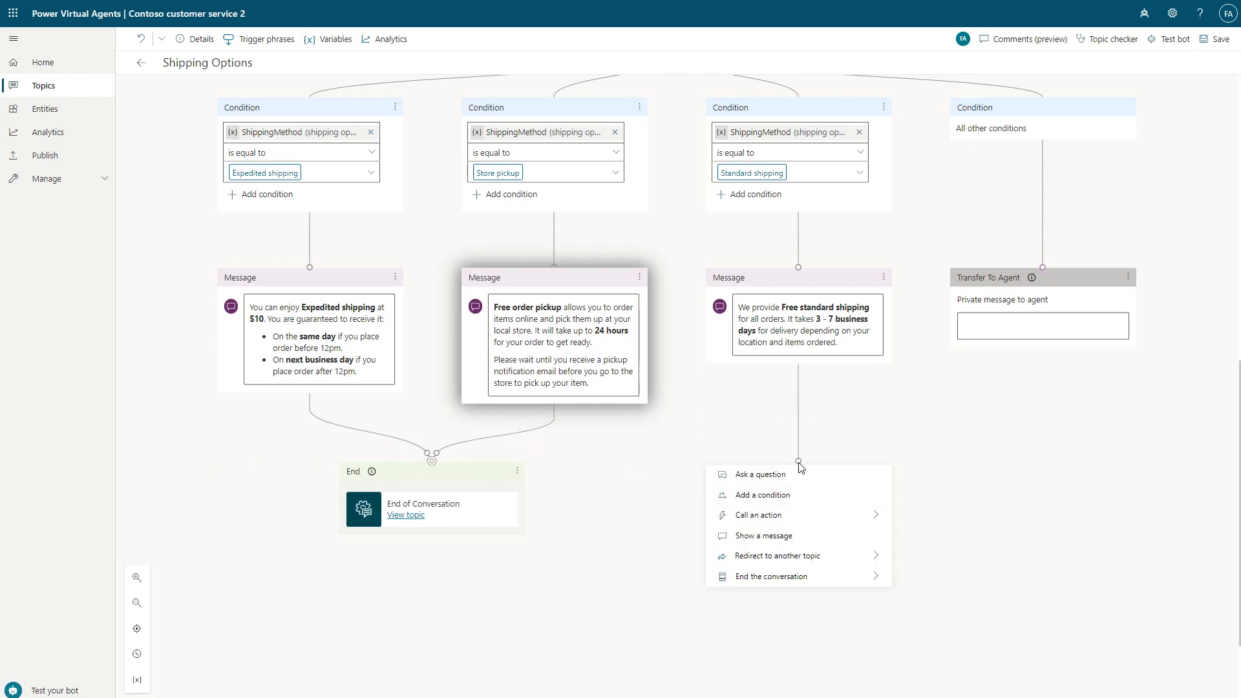
{"action": "left_click_drag", "start_coordinate": [800, 466], "coordinate": [435, 461]}
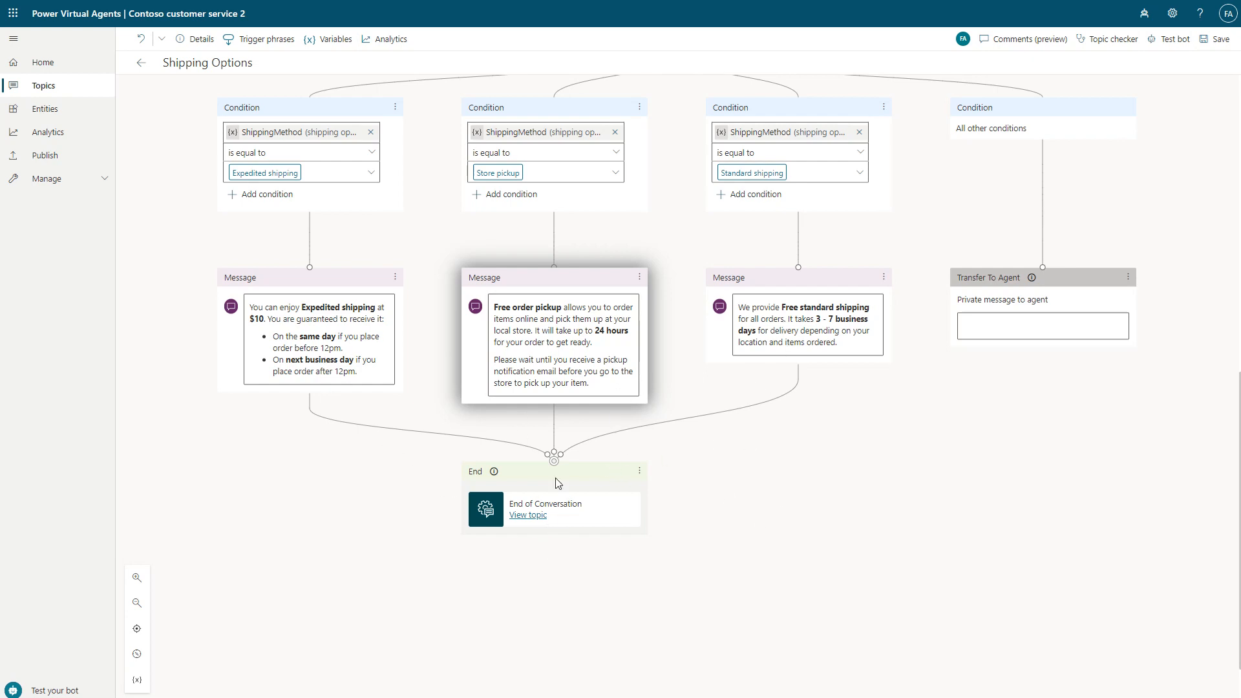
{"action": "scroll", "coordinate": [769, 503], "scroll_direction": "up", "scroll_amount": 1}
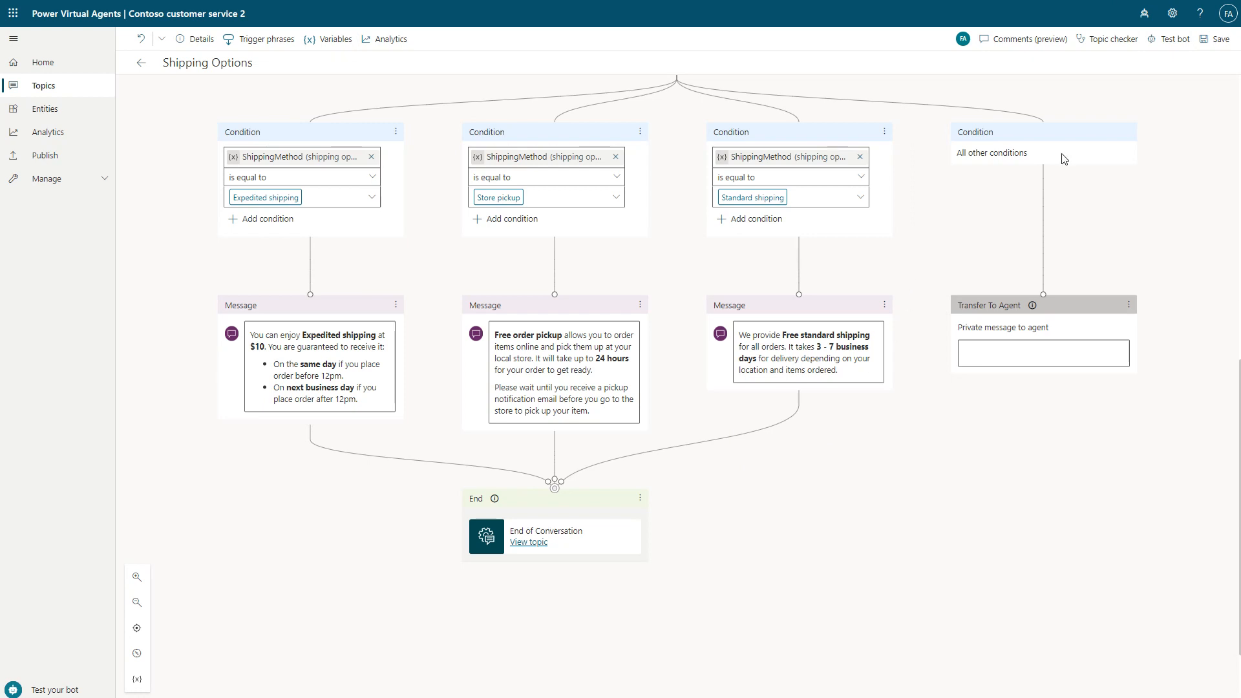
{"action": "left_click", "coordinate": [1220, 40]}
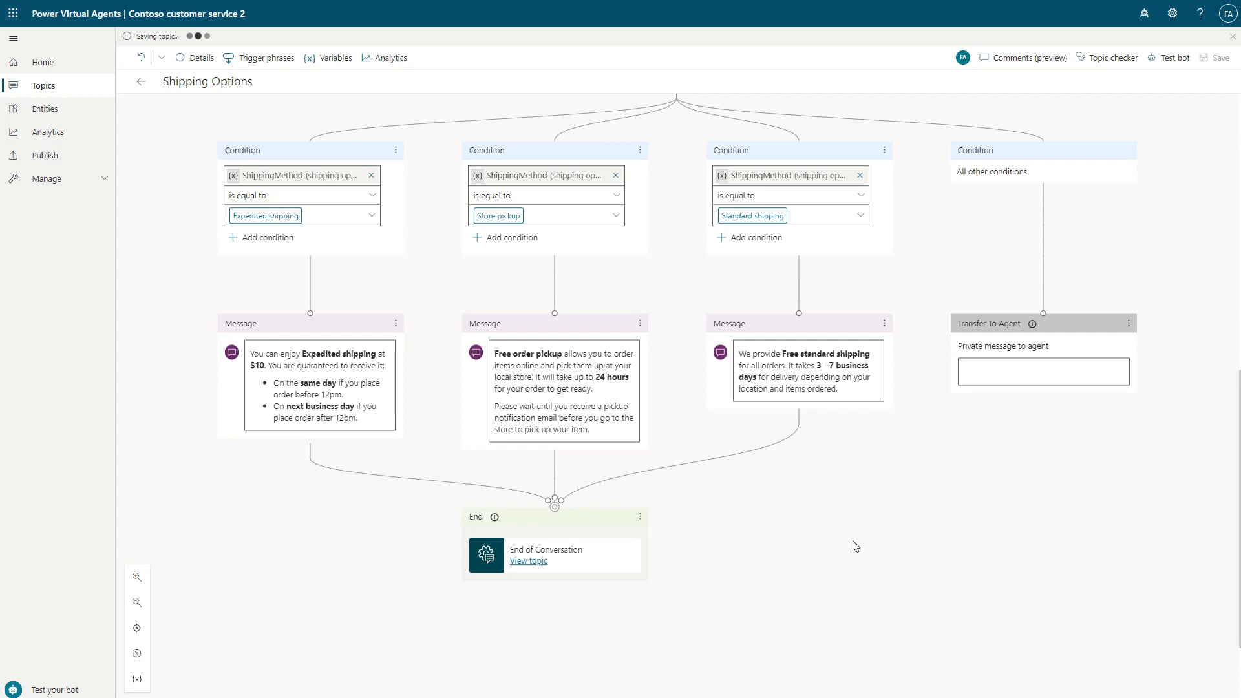
Step: Review the Shipping Options flow from the trigger phrases and shipping question through the condition branches to the end node
{"action": "scroll", "coordinate": [790, 479], "scroll_direction": "up", "scroll_amount": 8}
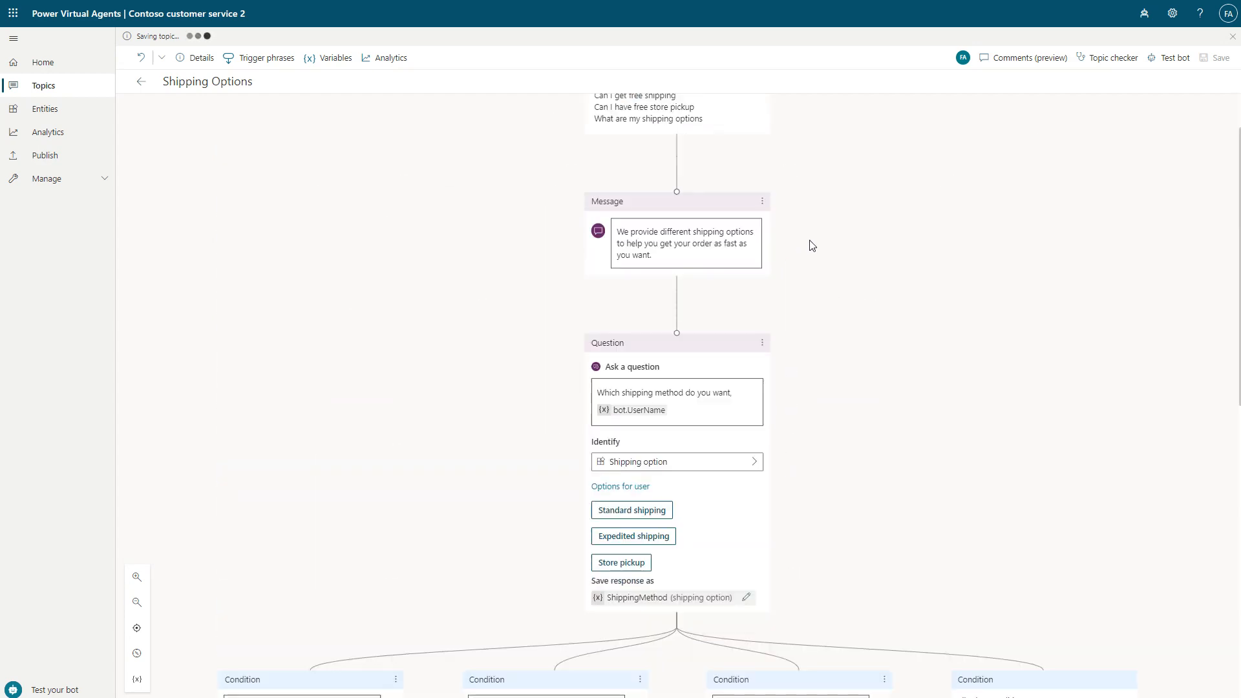
{"action": "scroll", "coordinate": [812, 246], "scroll_direction": "down", "scroll_amount": 5}
{"action": "scroll", "coordinate": [773, 355], "scroll_direction": "up", "scroll_amount": 4}
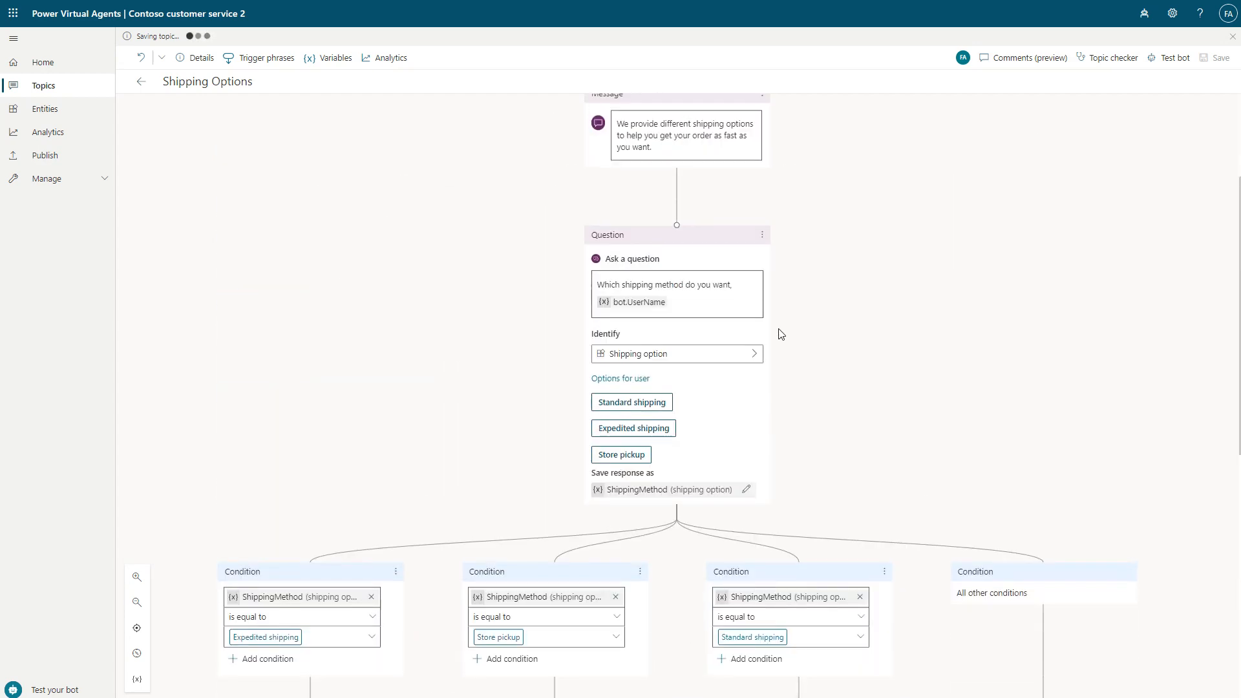
{"action": "scroll", "coordinate": [792, 323], "scroll_direction": "up", "scroll_amount": 3}
{"action": "scroll", "coordinate": [708, 223], "scroll_direction": "down", "scroll_amount": 4}
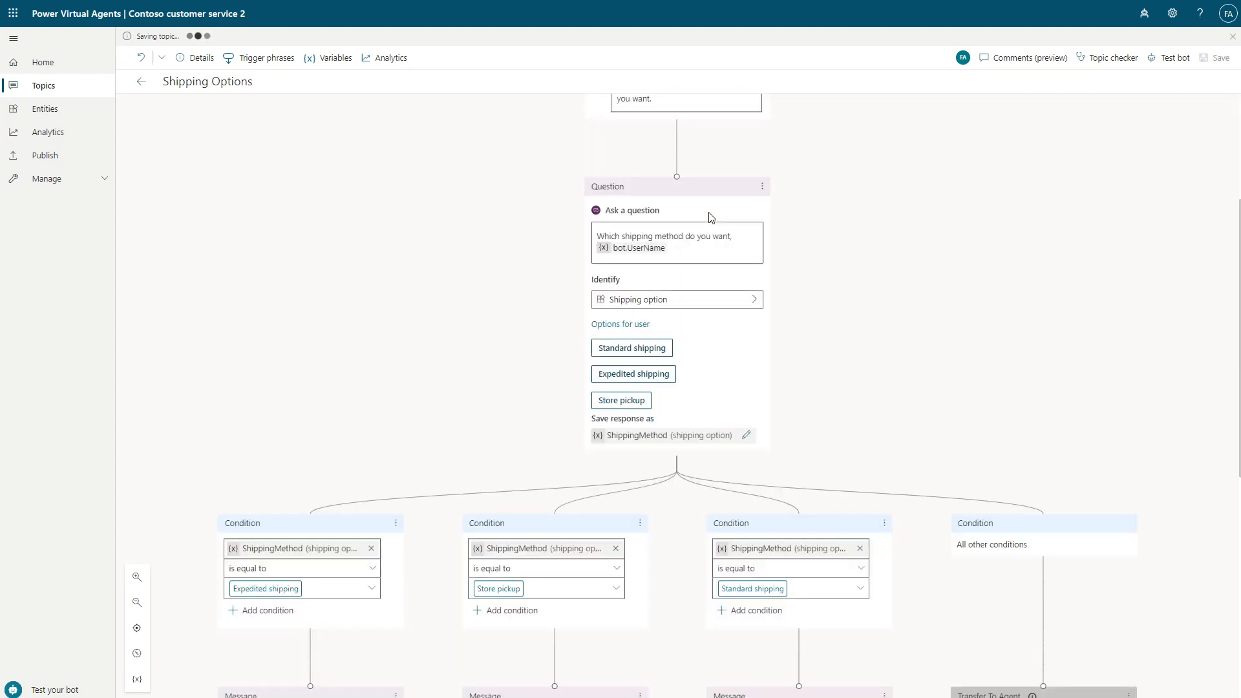
{"action": "scroll", "coordinate": [402, 269], "scroll_direction": "down", "scroll_amount": 5}
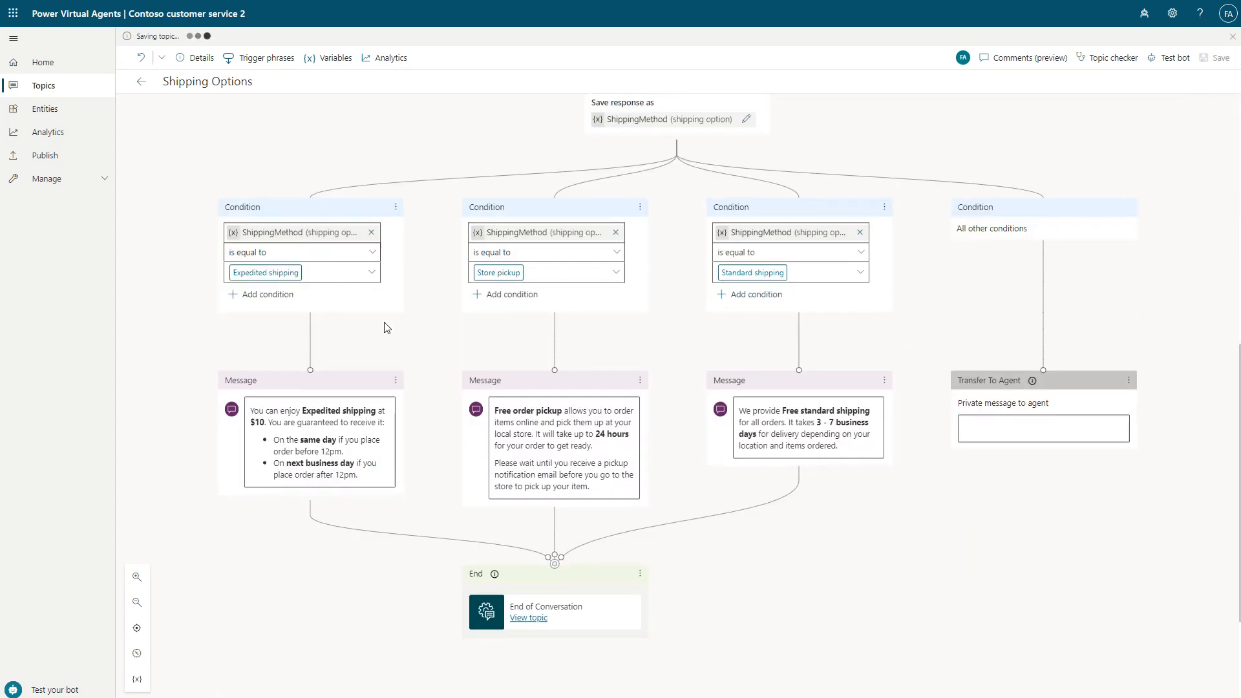
{"action": "scroll", "coordinate": [805, 414], "scroll_direction": "down", "scroll_amount": 3}
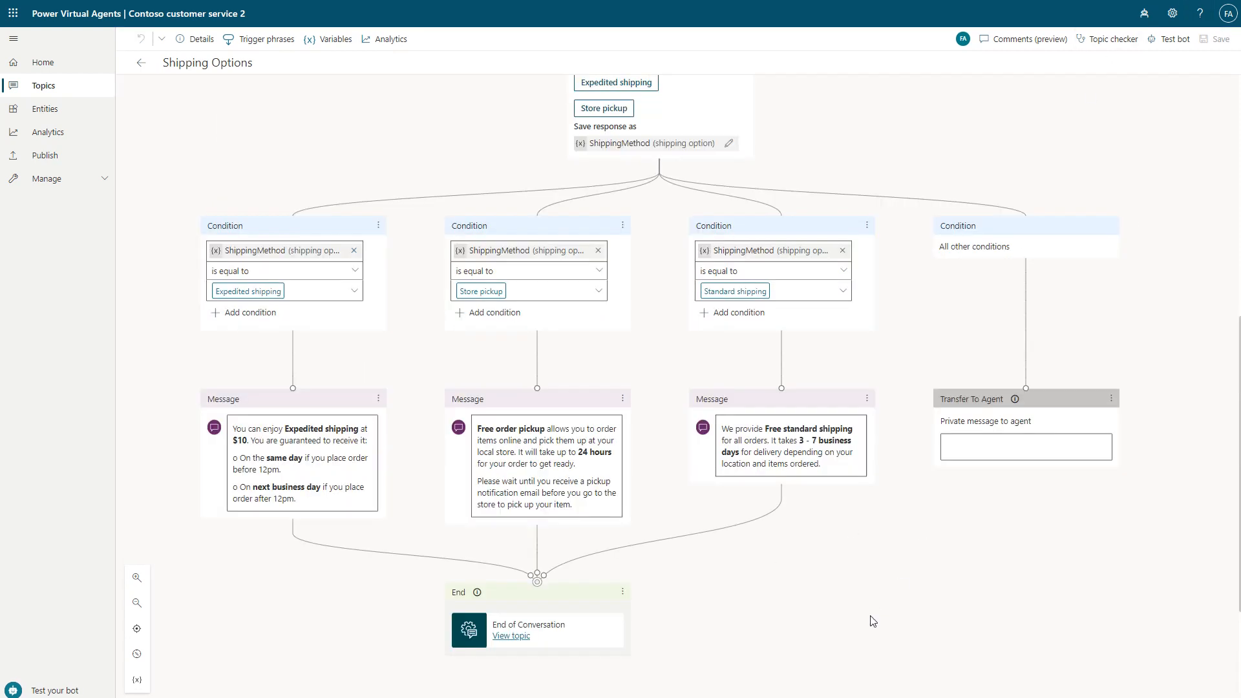
{"action": "left_click", "coordinate": [828, 631]}
Step: Show the topic variable values and start testing the bot with the message "i want to return a product"
{"action": "left_click", "coordinate": [138, 682]}
{"action": "left_click", "coordinate": [31, 689]}
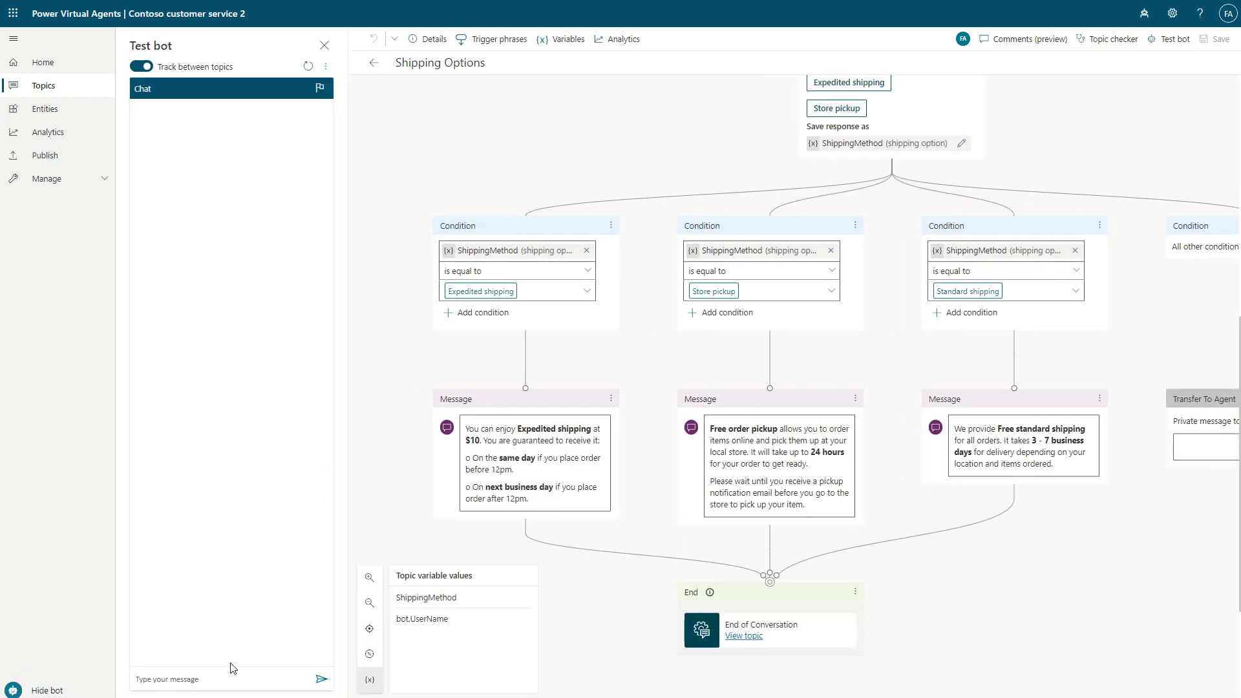
{"action": "left_click", "coordinate": [237, 681]}
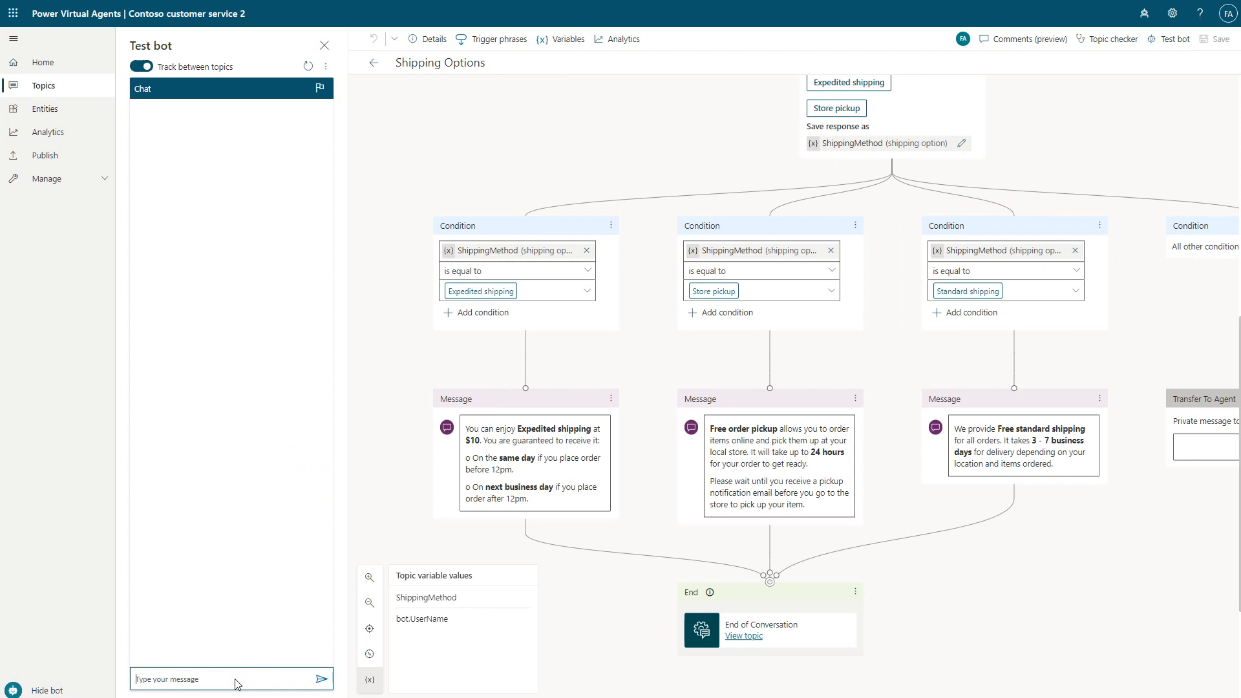
{"action": "type", "text": "i want to return a product"}
{"action": "key", "text": "Return"}
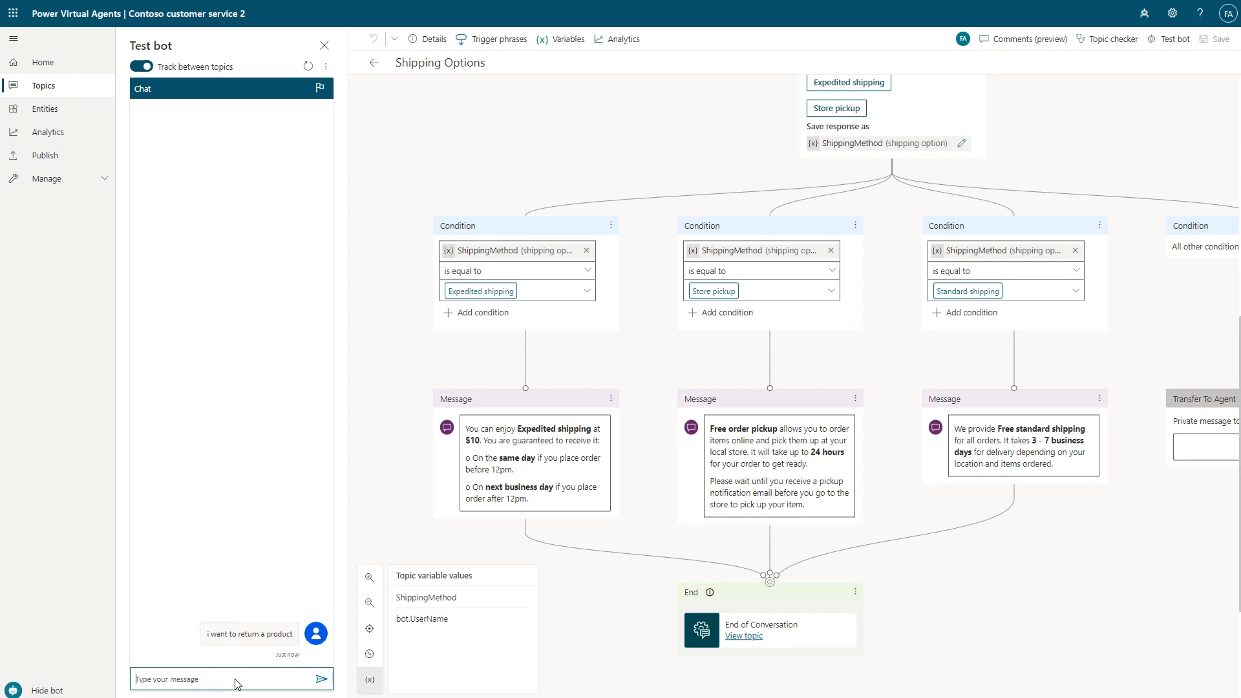
Step: Answer the bot's return questions with the customer's name, a purchase price of 2000, and Yes for knowing the nearest store location
{"action": "type", "text": "Antonio"}
{"action": "key", "text": "Return"}
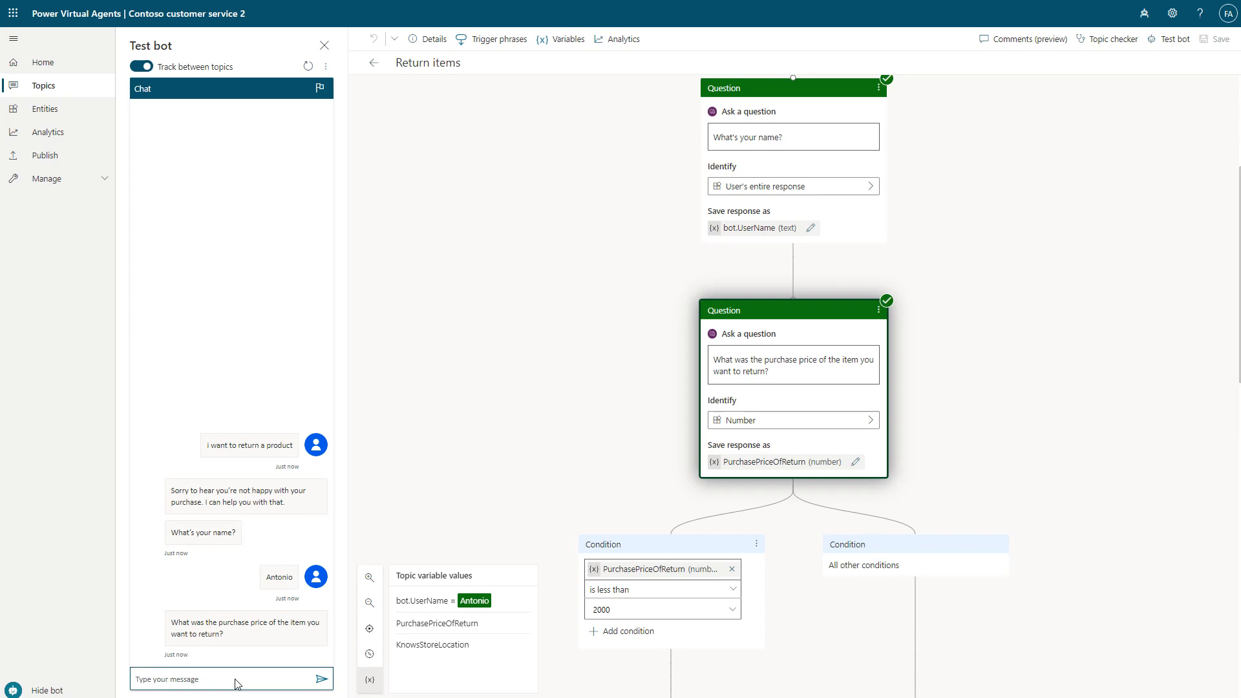
{"action": "type", "text": "2000"}
{"action": "key", "text": "Return"}
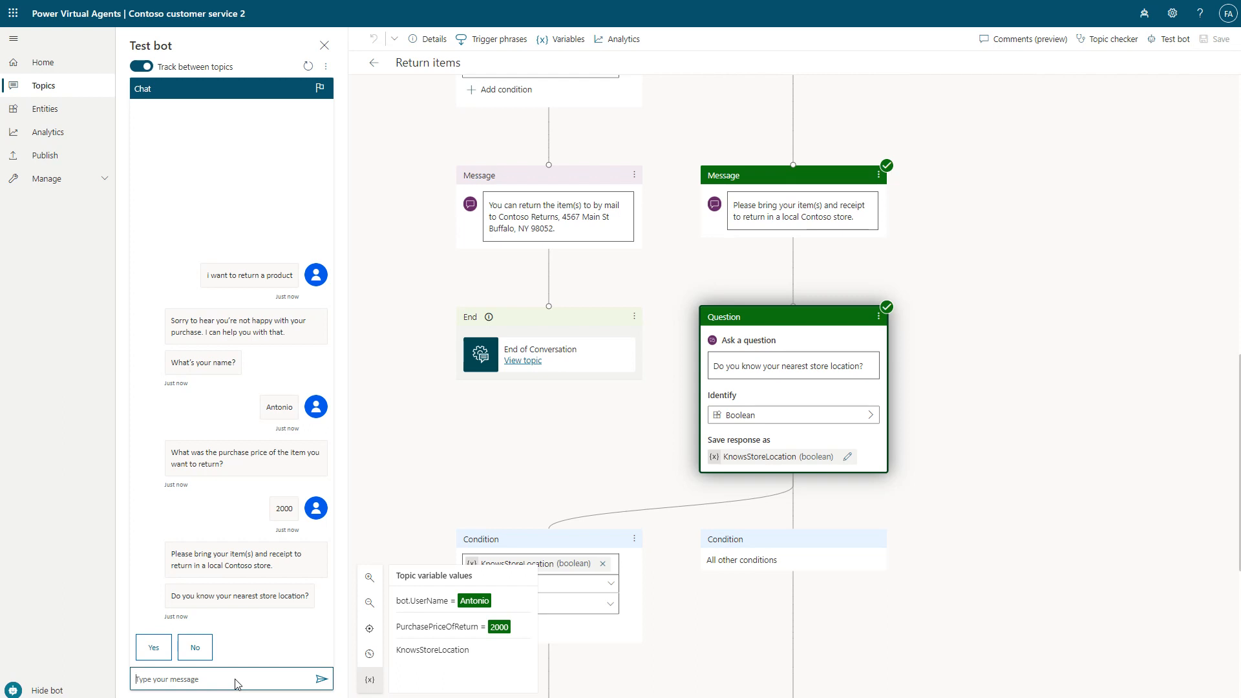
{"action": "left_click", "coordinate": [155, 647]}
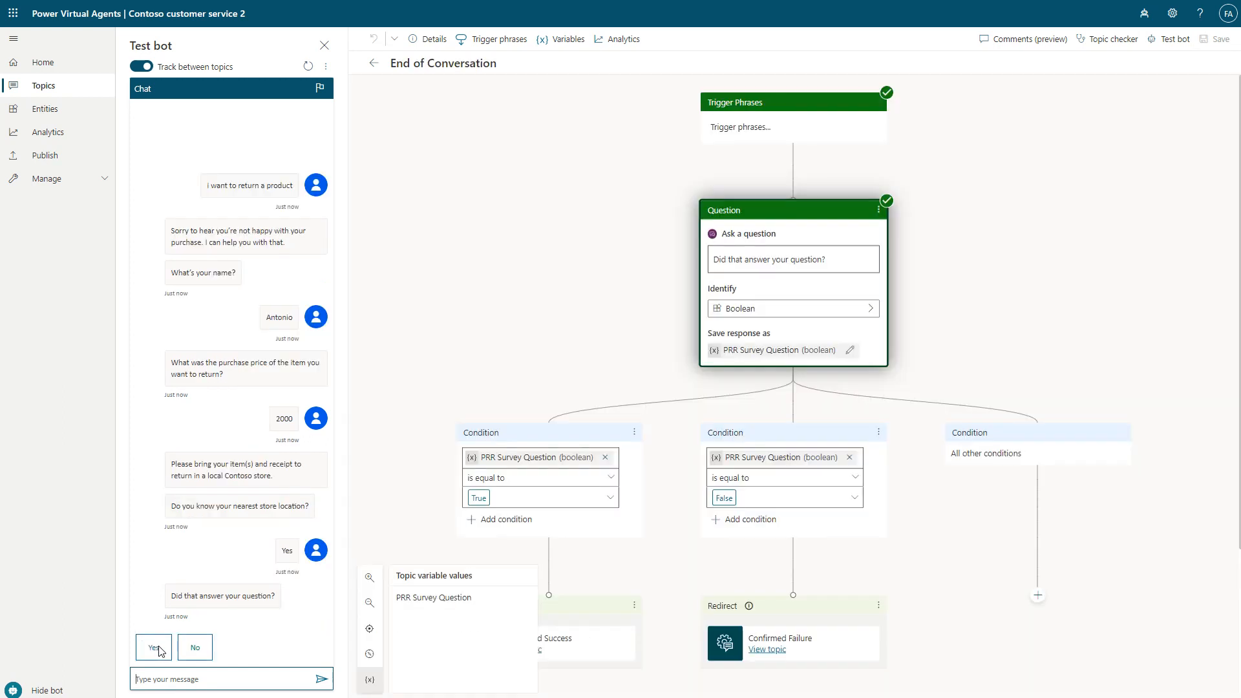
Step: Confirm that the question was answered, rate the experience 4 stars, and accept further help with Yes
{"action": "left_click", "coordinate": [156, 648]}
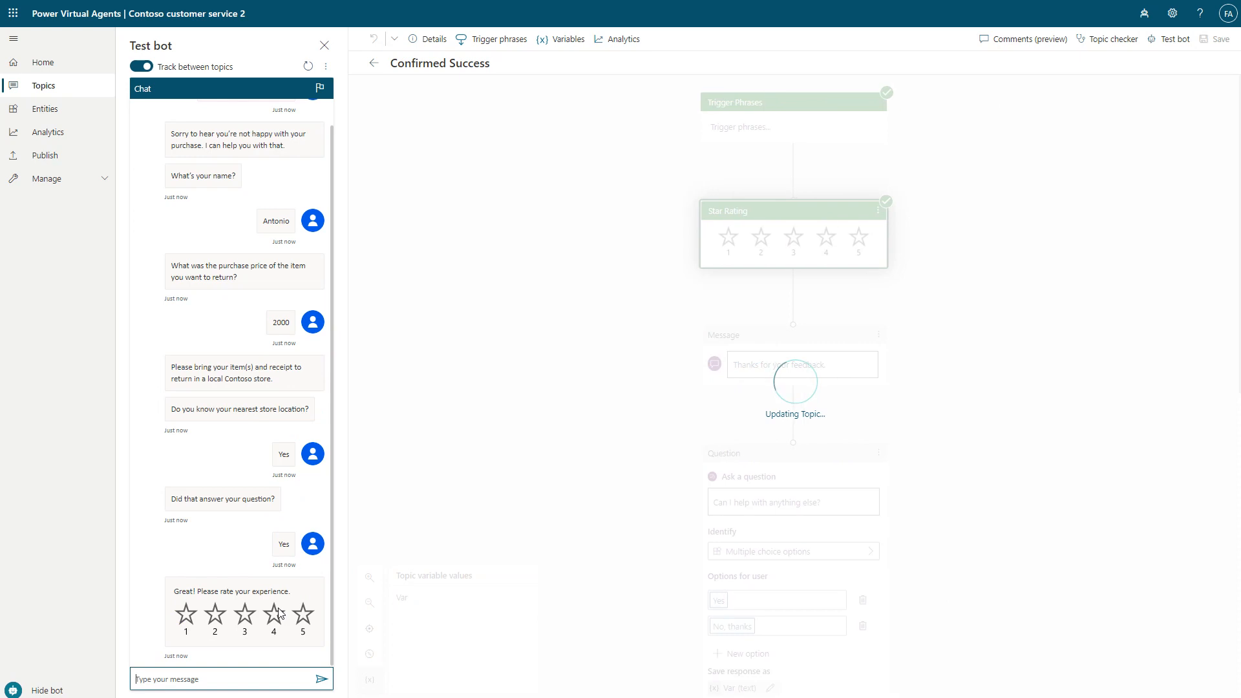
{"action": "left_click", "coordinate": [279, 615]}
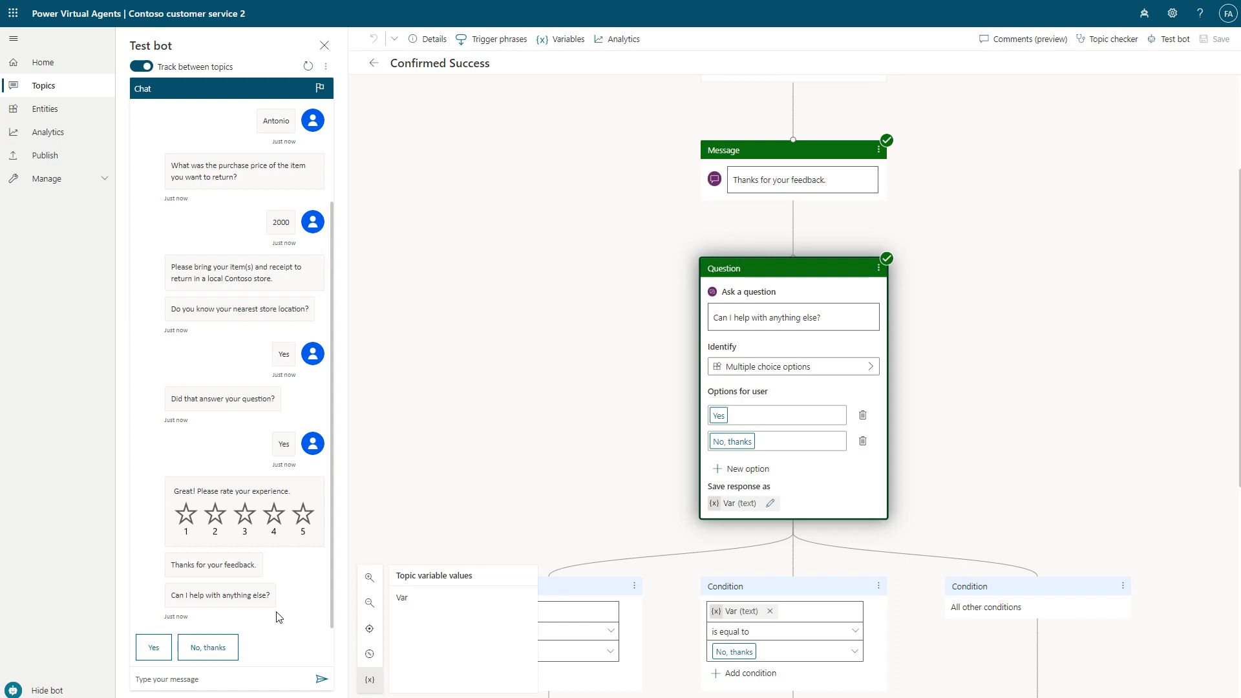
{"action": "left_click", "coordinate": [154, 648]}
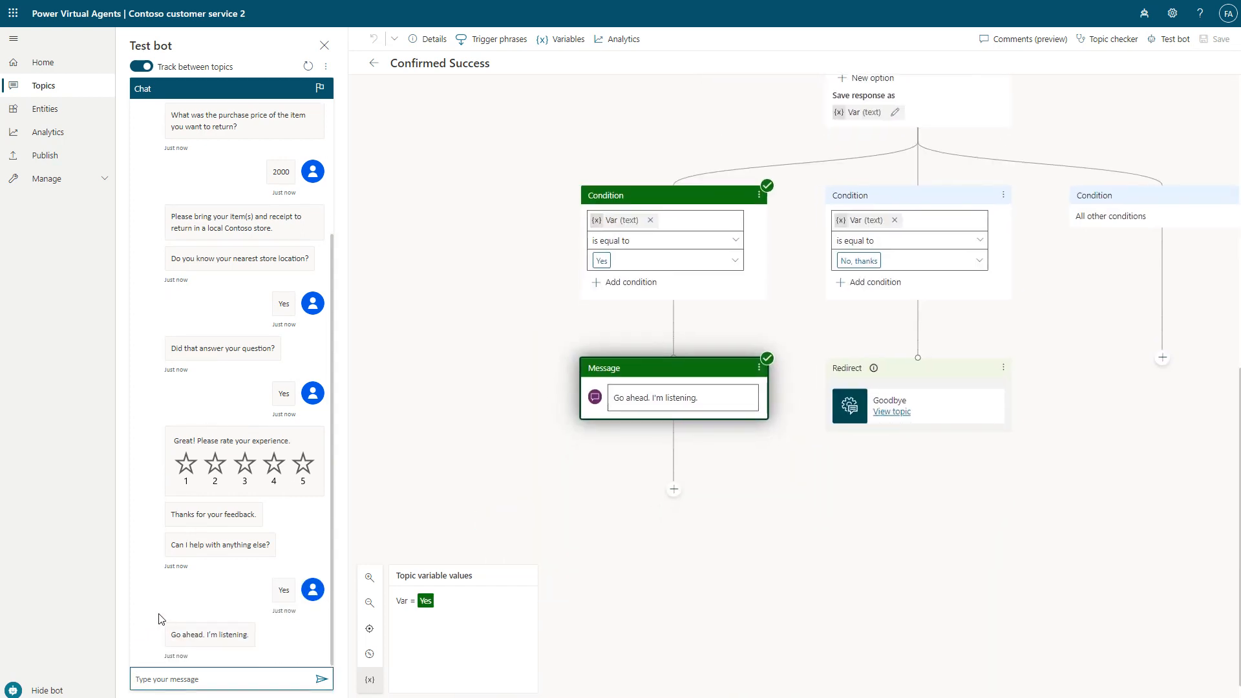
Step: Ask the test bot "what are my shipping options" to trigger the Shipping Options topic
{"action": "type", "text": "what are my"}
{"action": "type", "text": "ipping options"}
{"action": "key", "text": "Return"}
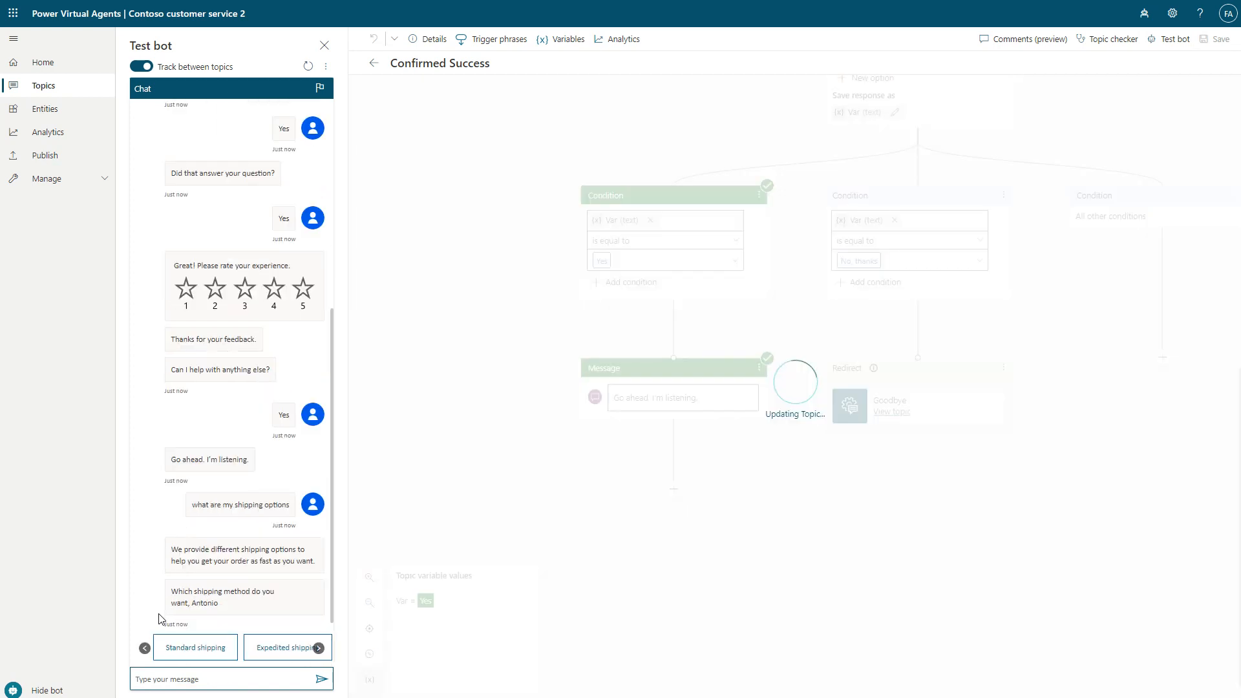
Step: Look through the offered shipping methods and answer the test bot's shipping question with Expedited shipping
{"action": "left_click", "coordinate": [318, 647]}
{"action": "left_click", "coordinate": [144, 648]}
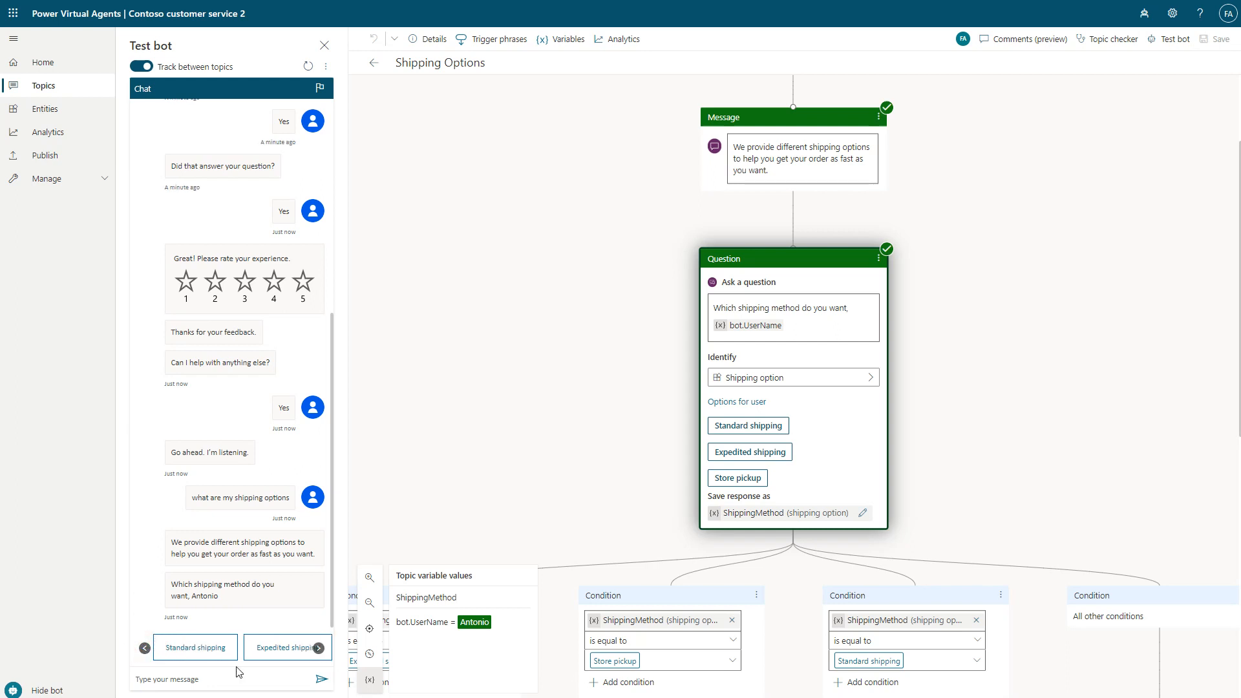
{"action": "left_click", "coordinate": [283, 651]}
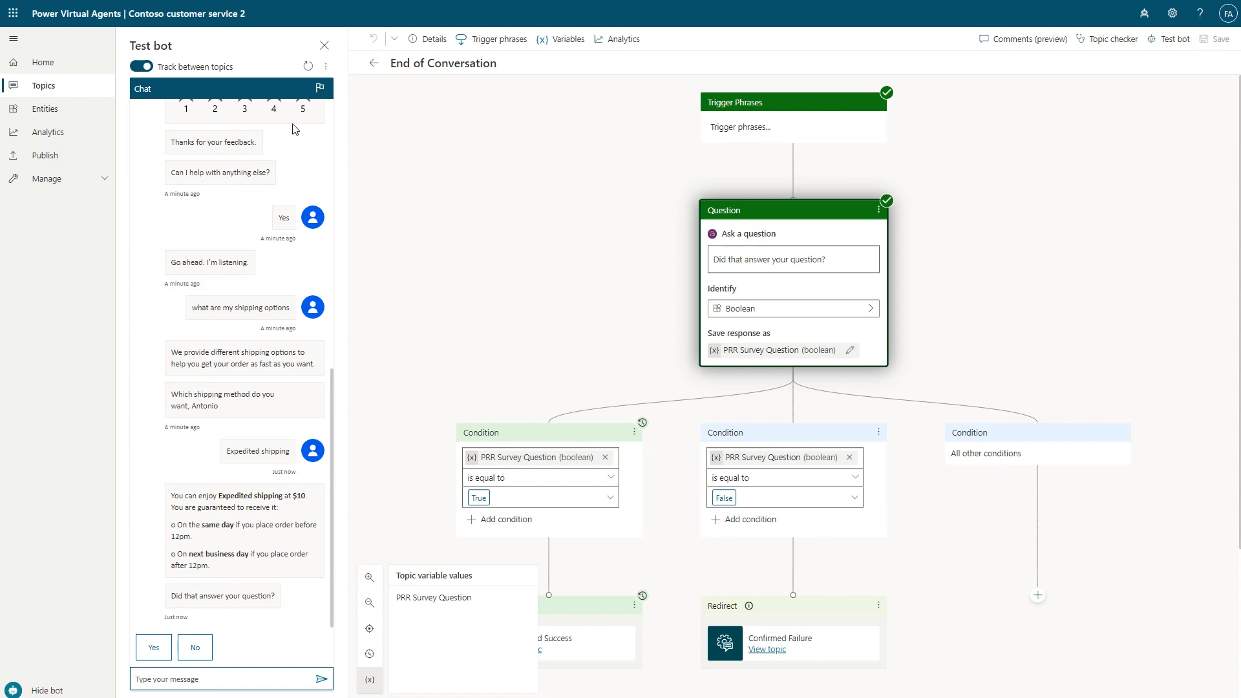
Step: Restart the test conversation and ask the bot about "shipping options"
{"action": "left_click", "coordinate": [309, 67]}
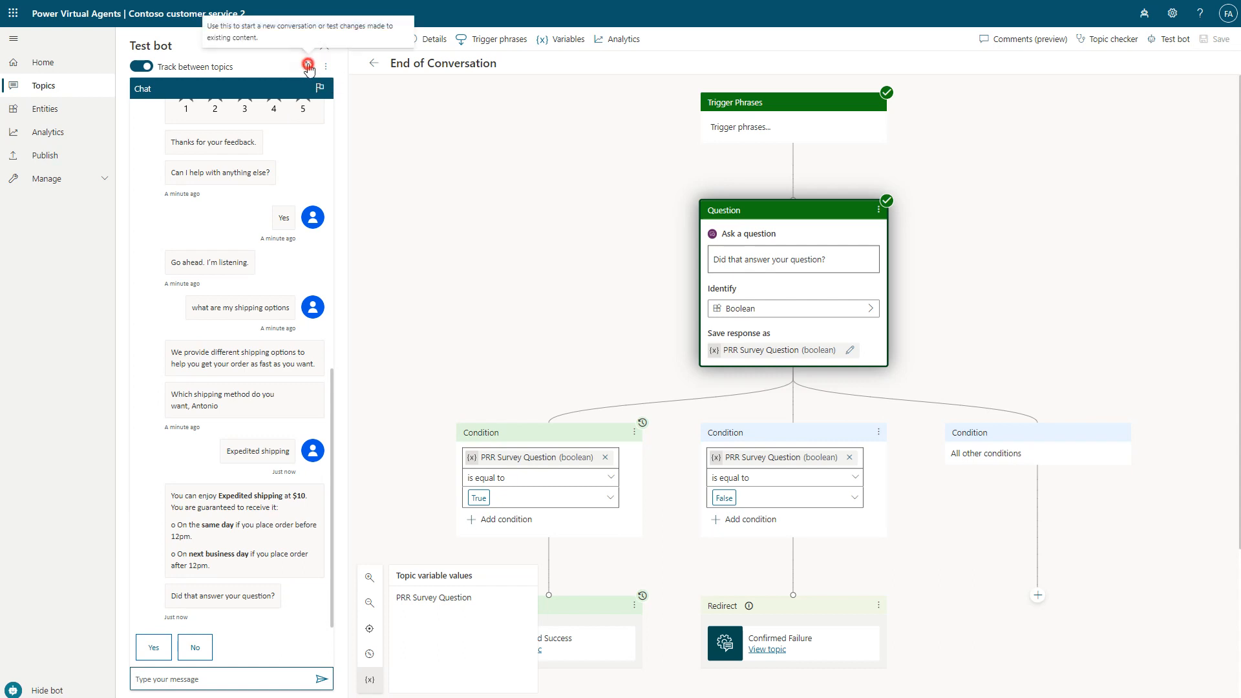
{"action": "left_click", "coordinate": [247, 676]}
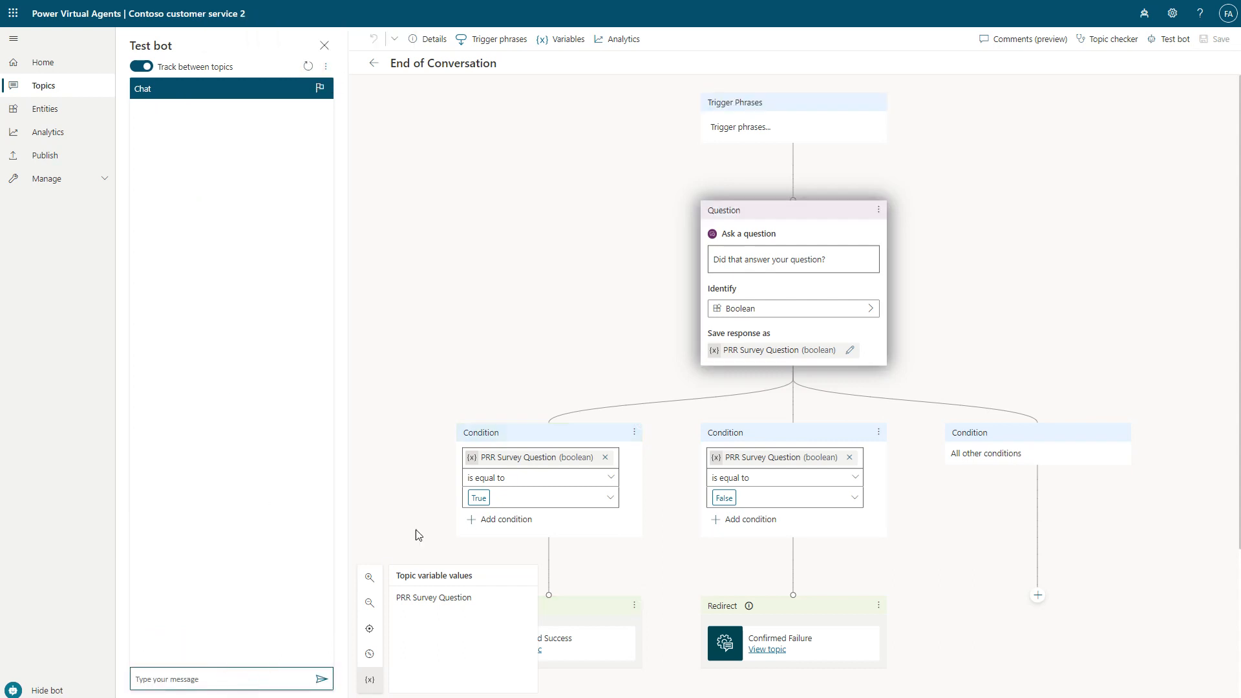
{"action": "type", "text": "hi"}
{"action": "key", "text": "Return"}
{"action": "type", "text": "shipping options"}
{"action": "key", "text": "Return"}
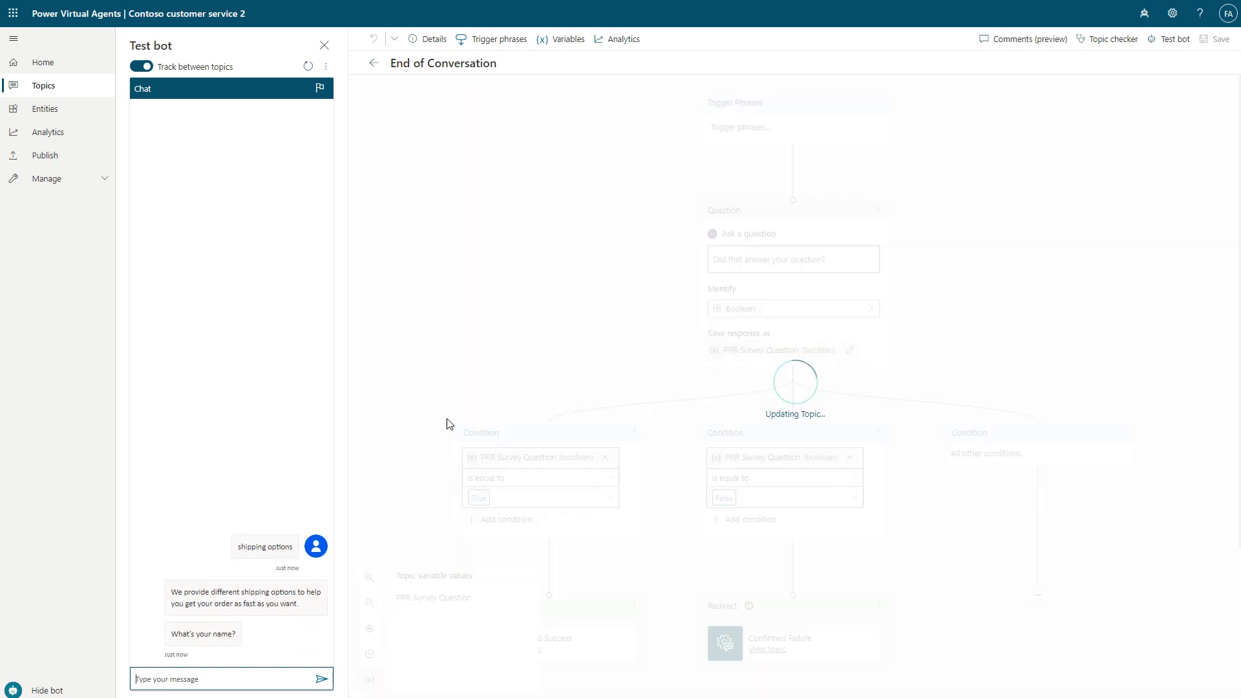
Step: Answer the bot with the customer's name and request "fast shipping" as the shipping method
{"action": "type", "text": "Antonio"}
{"action": "key", "text": "Return"}
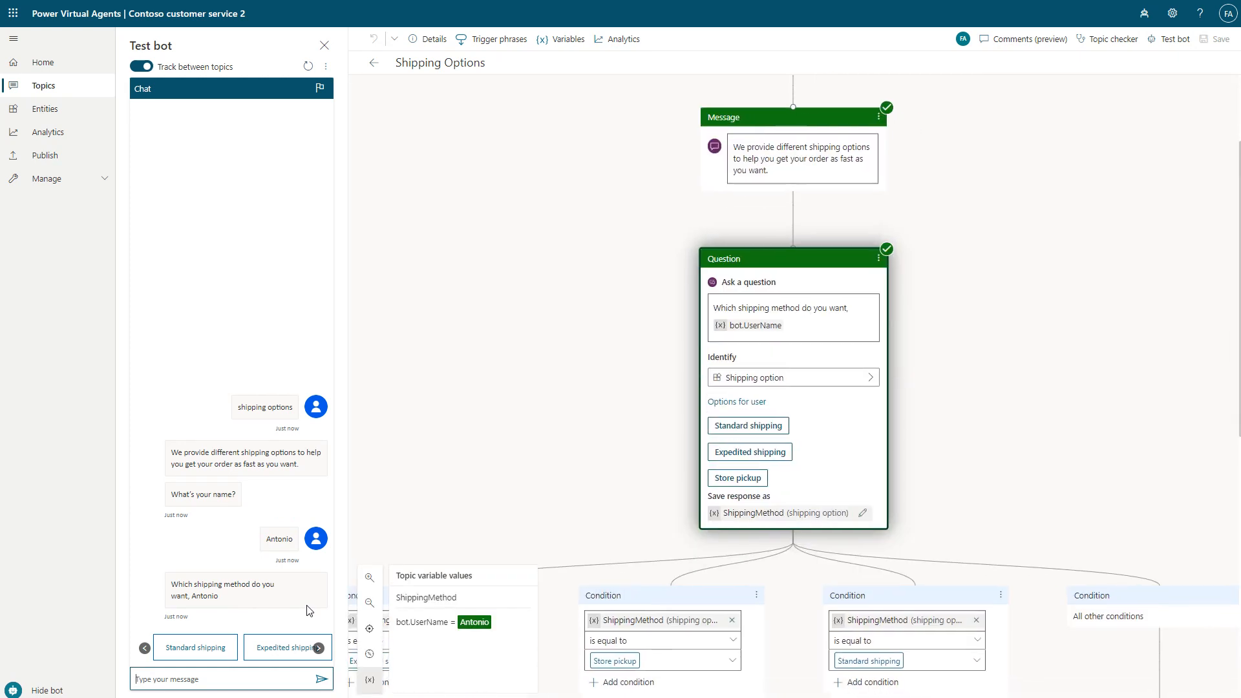
{"action": "type", "text": "fast shipping"}
{"action": "key", "text": "Return"}
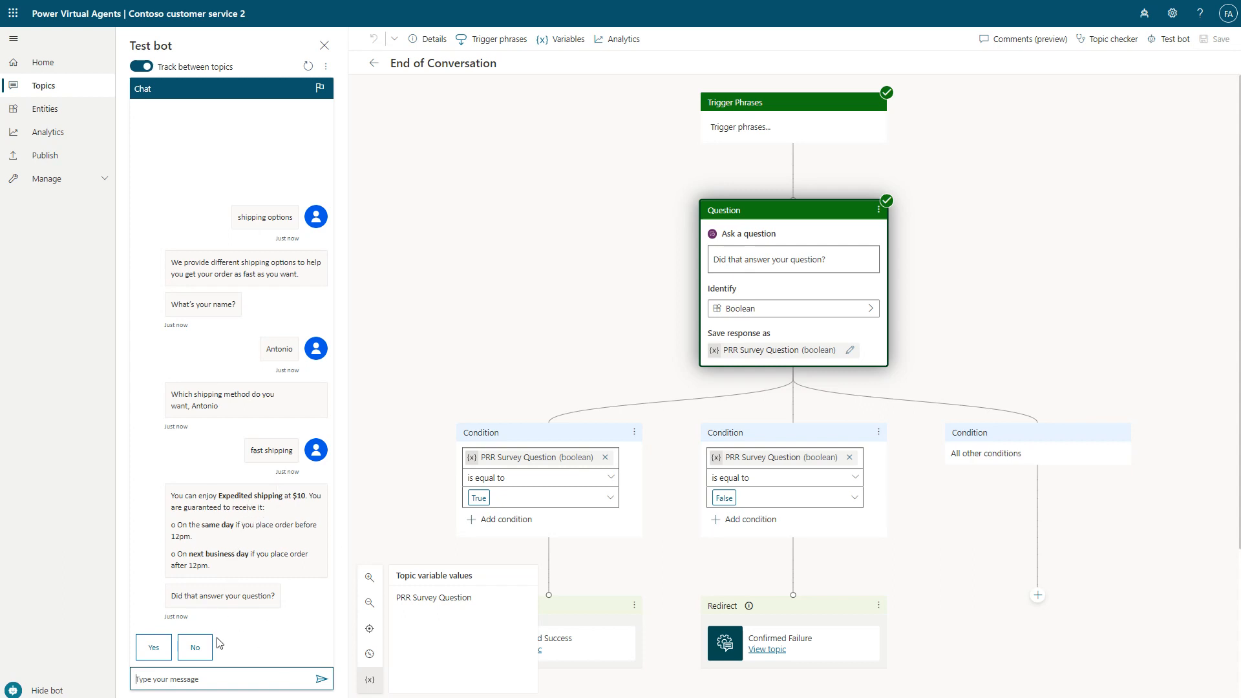
{"action": "left_click", "coordinate": [307, 634]}
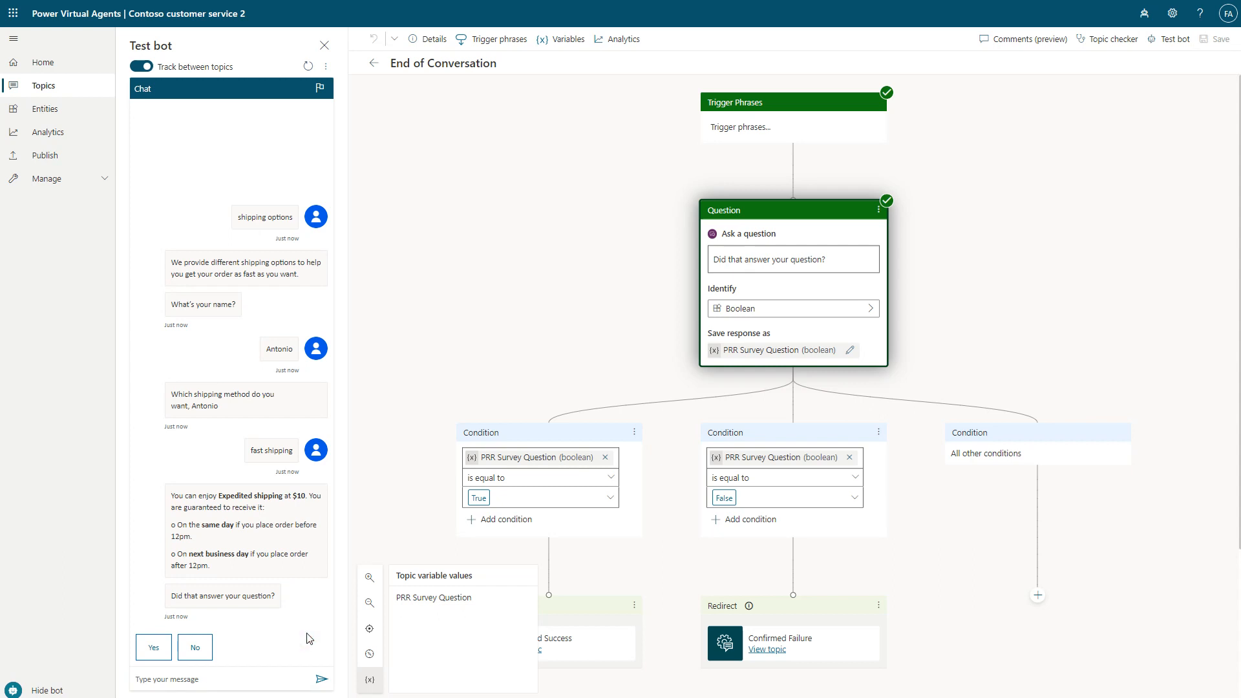